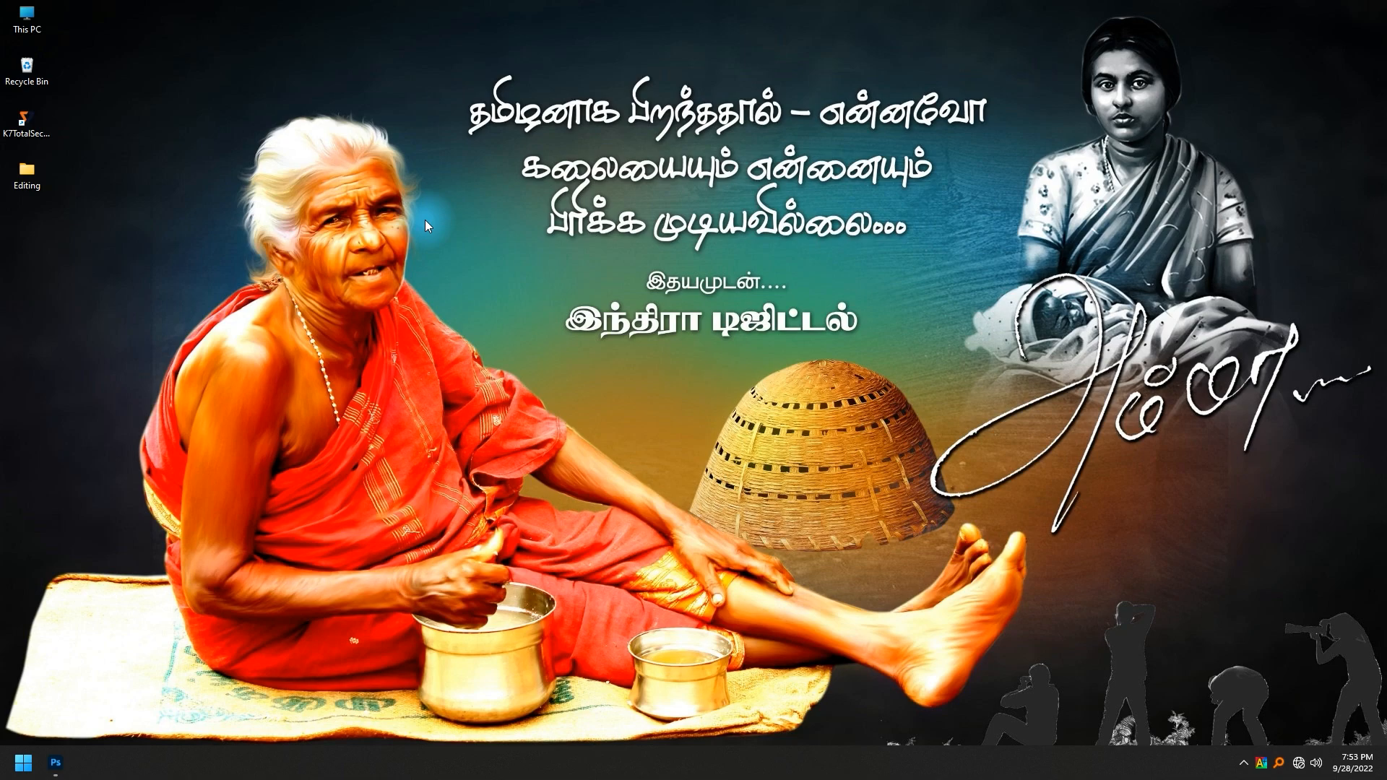
# Open the Editing folder on the desktop and view the 6X4 sample print sheet.
pyautogui.doubleClick(26, 174)
pyautogui.click(230, 176)
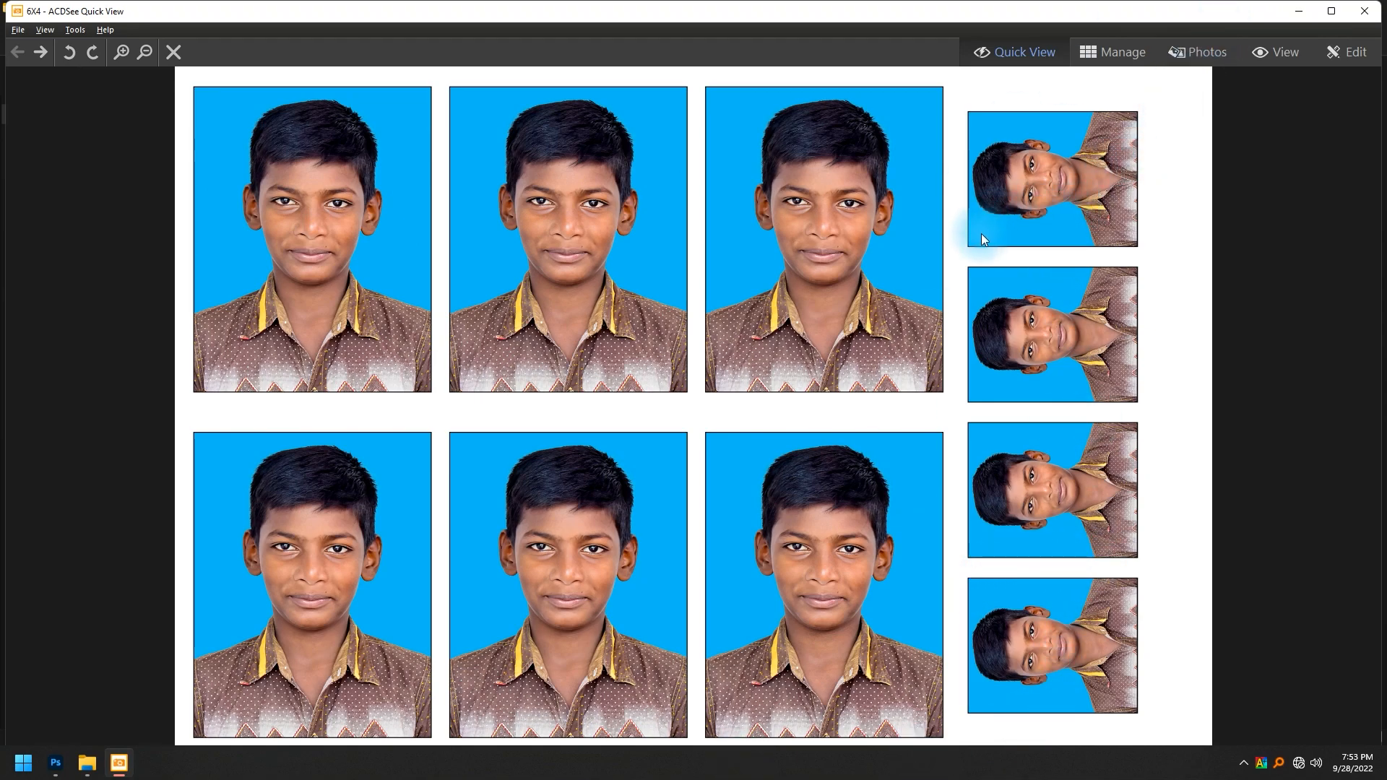
pyautogui.click(1363, 11)
# Load the KDS_6289 photo from the Editing folder into Photoshop and duplicate its Background layer.
pyautogui.click(388, 176)
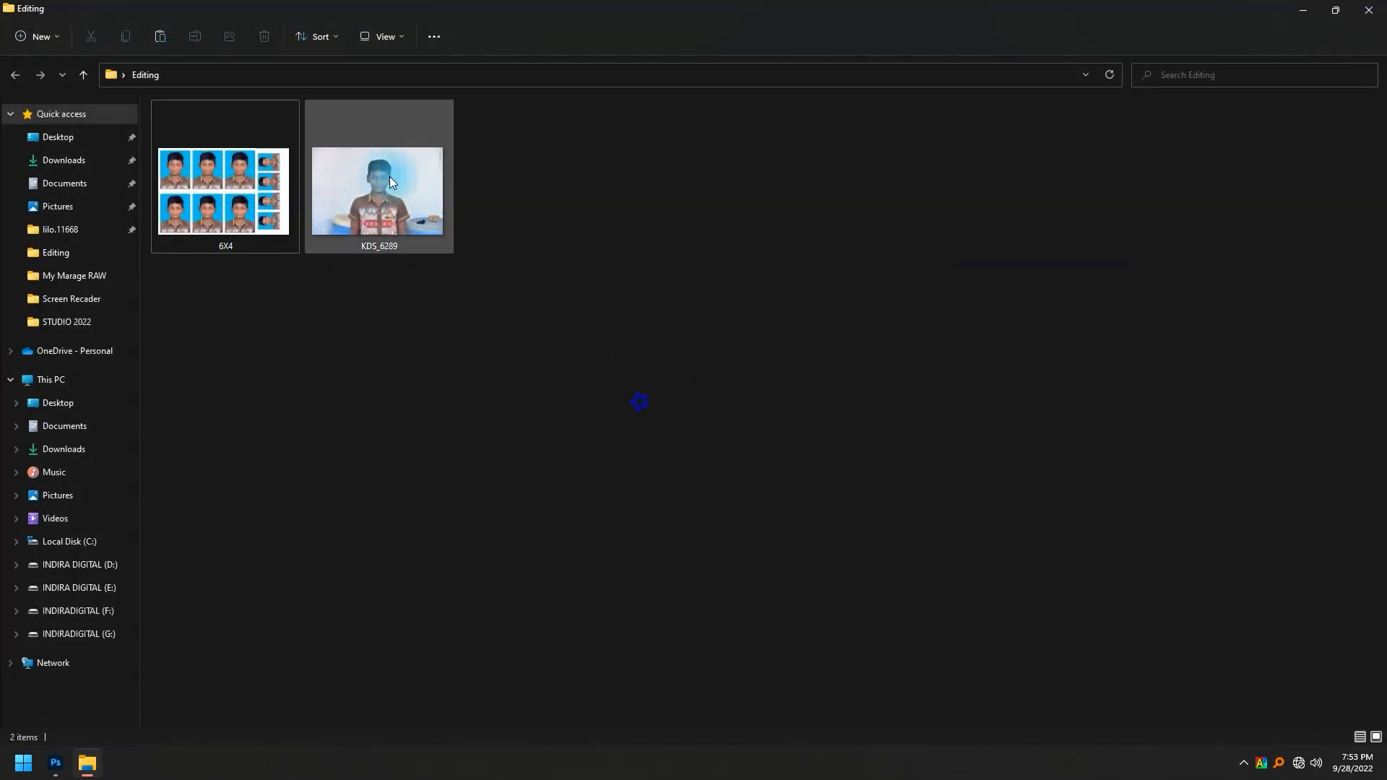
pyautogui.moveTo(391, 174); pyautogui.dragTo(514, 354)
pyautogui.press('Escape')
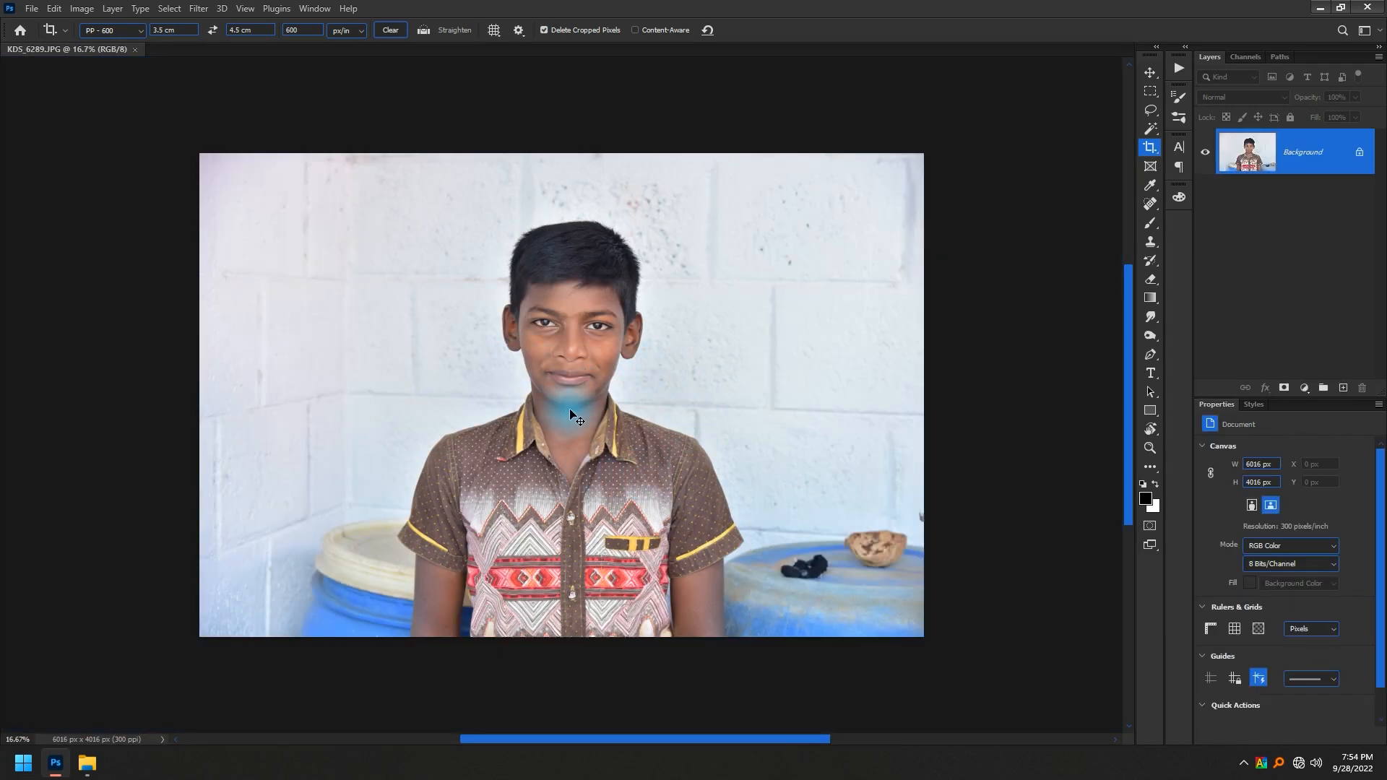
pyautogui.press('v')
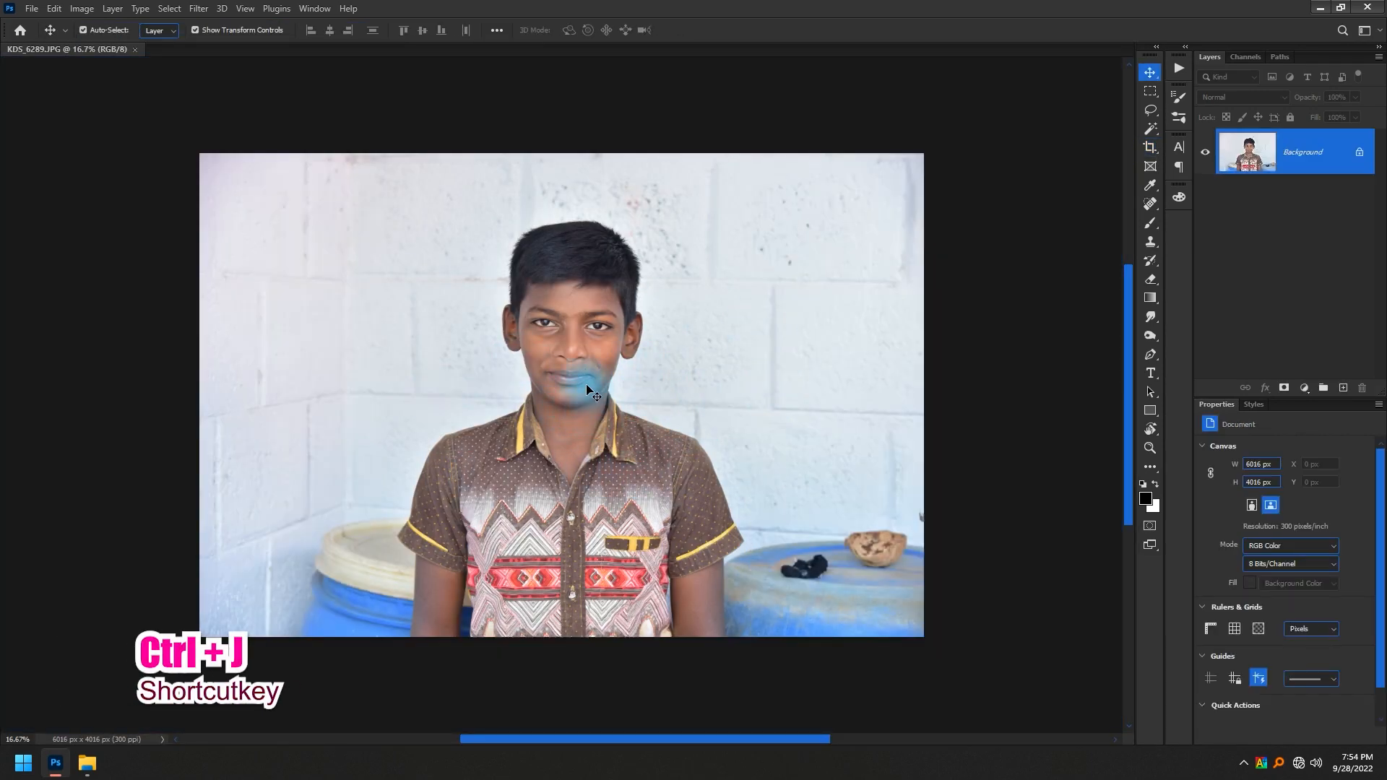
pyautogui.hotkey('ctrl', 'j')
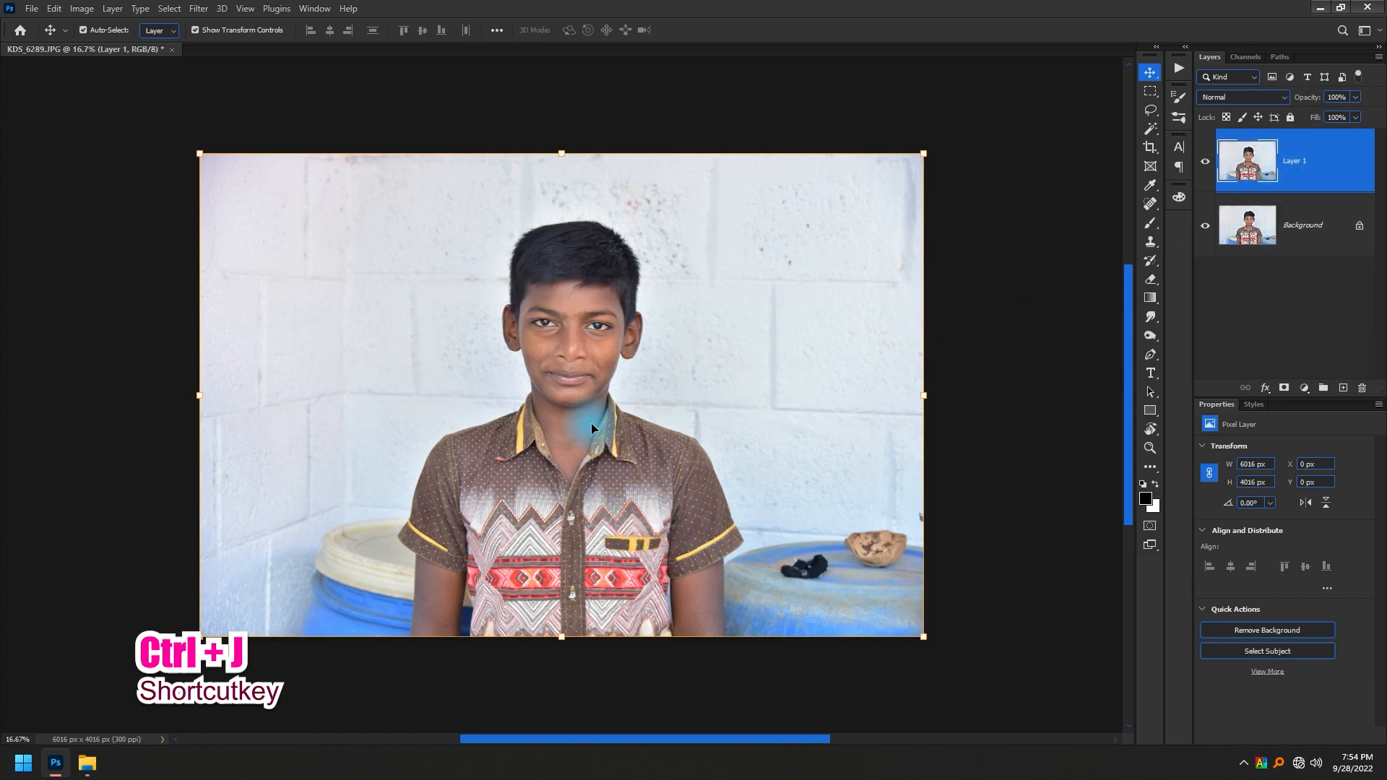
# In the Camera Raw Filter, set Contrast +31, Highlights -32, Shadows +20 and Blacks -24, and show a before/after comparison.
pyautogui.click(199, 9)
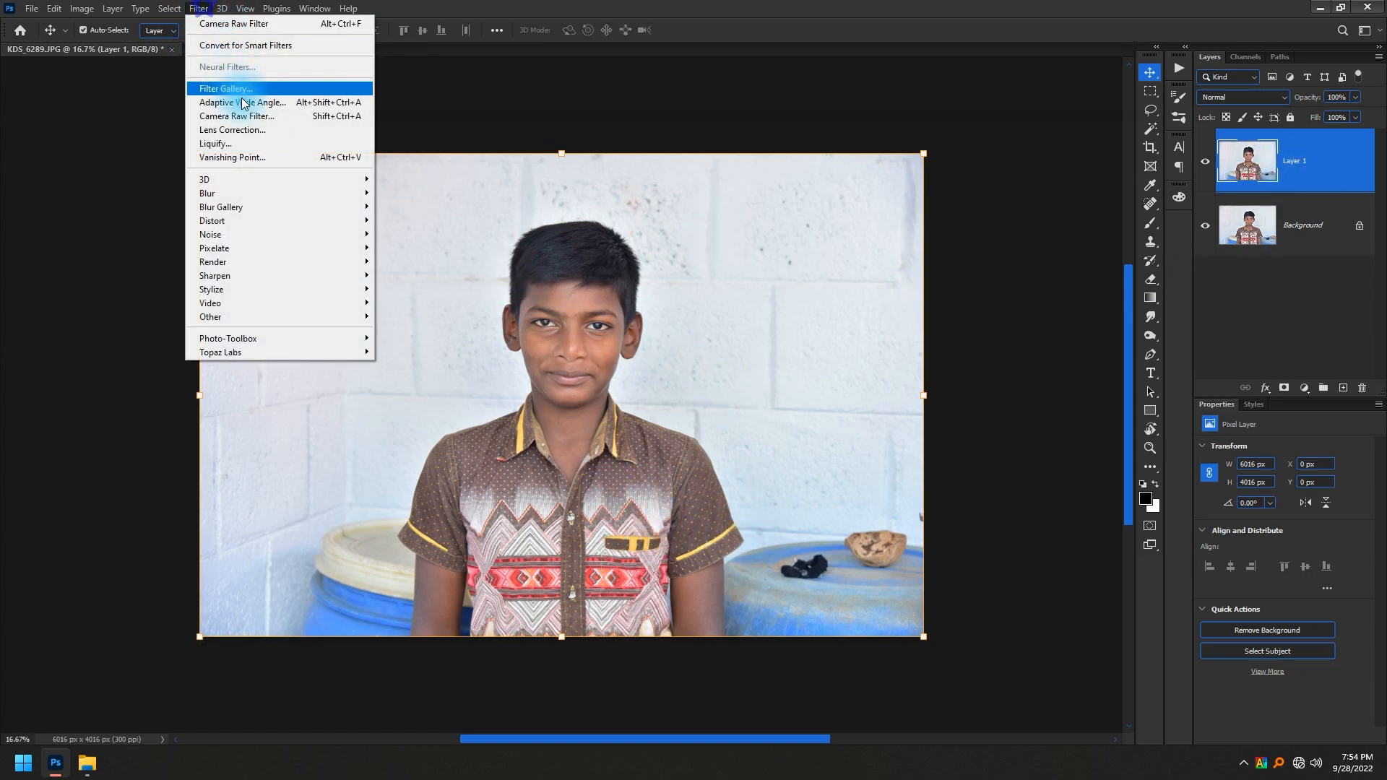
pyautogui.click(250, 115)
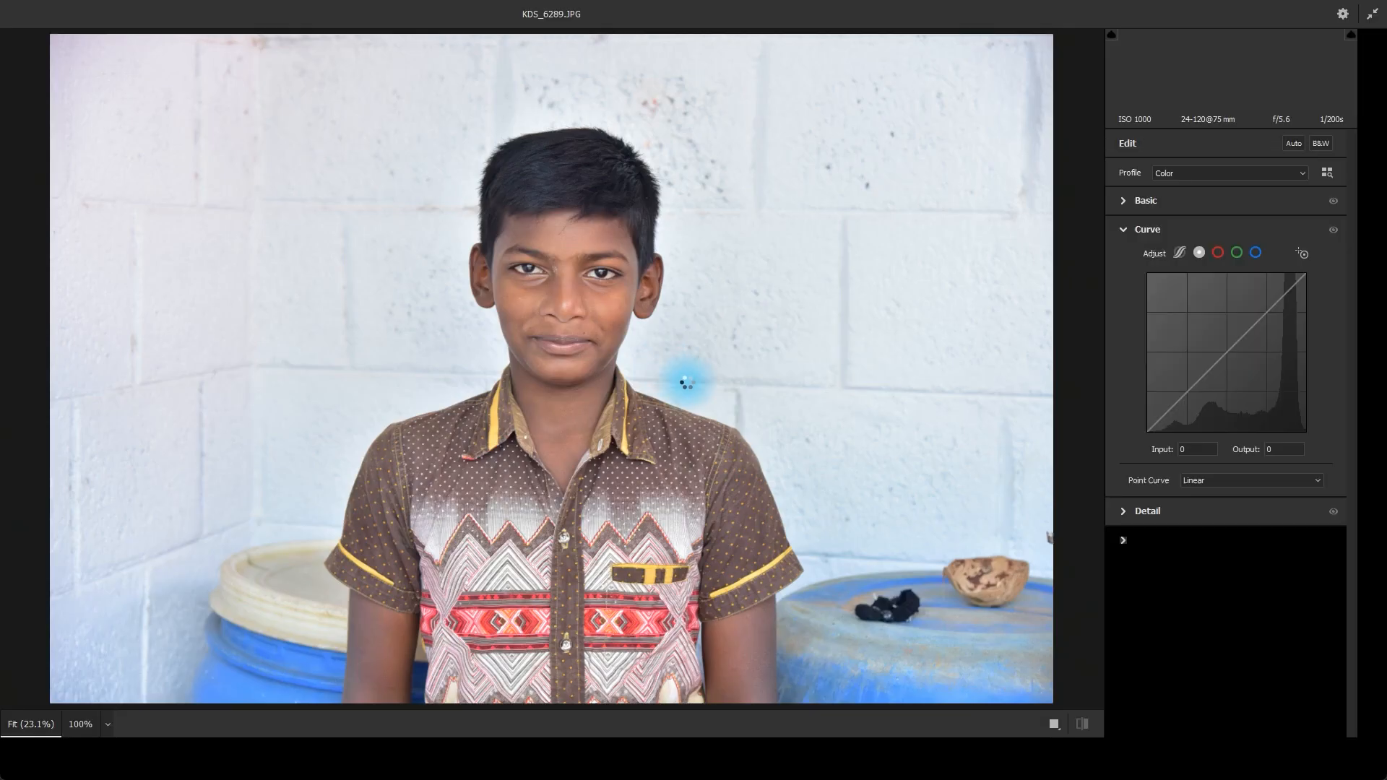
pyautogui.click(588, 263)
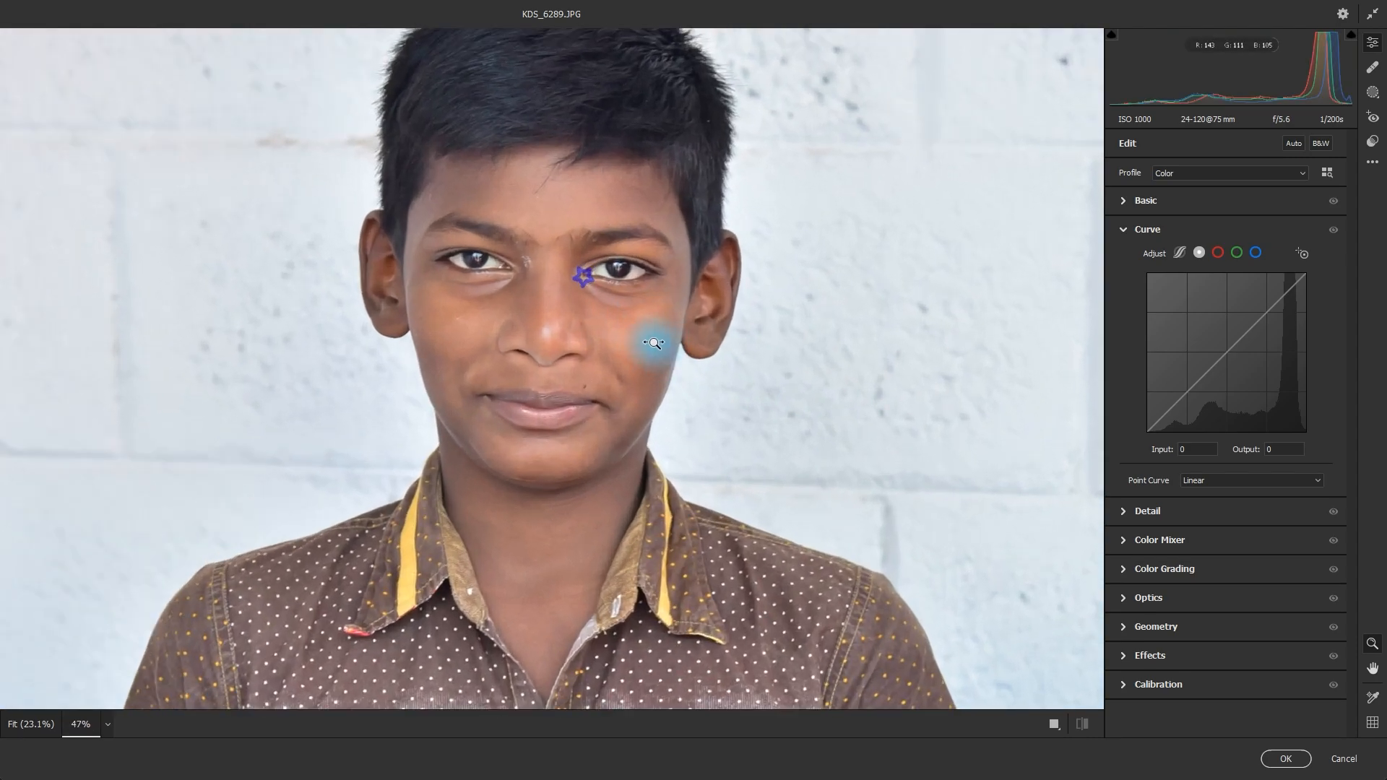
pyautogui.click(1172, 203)
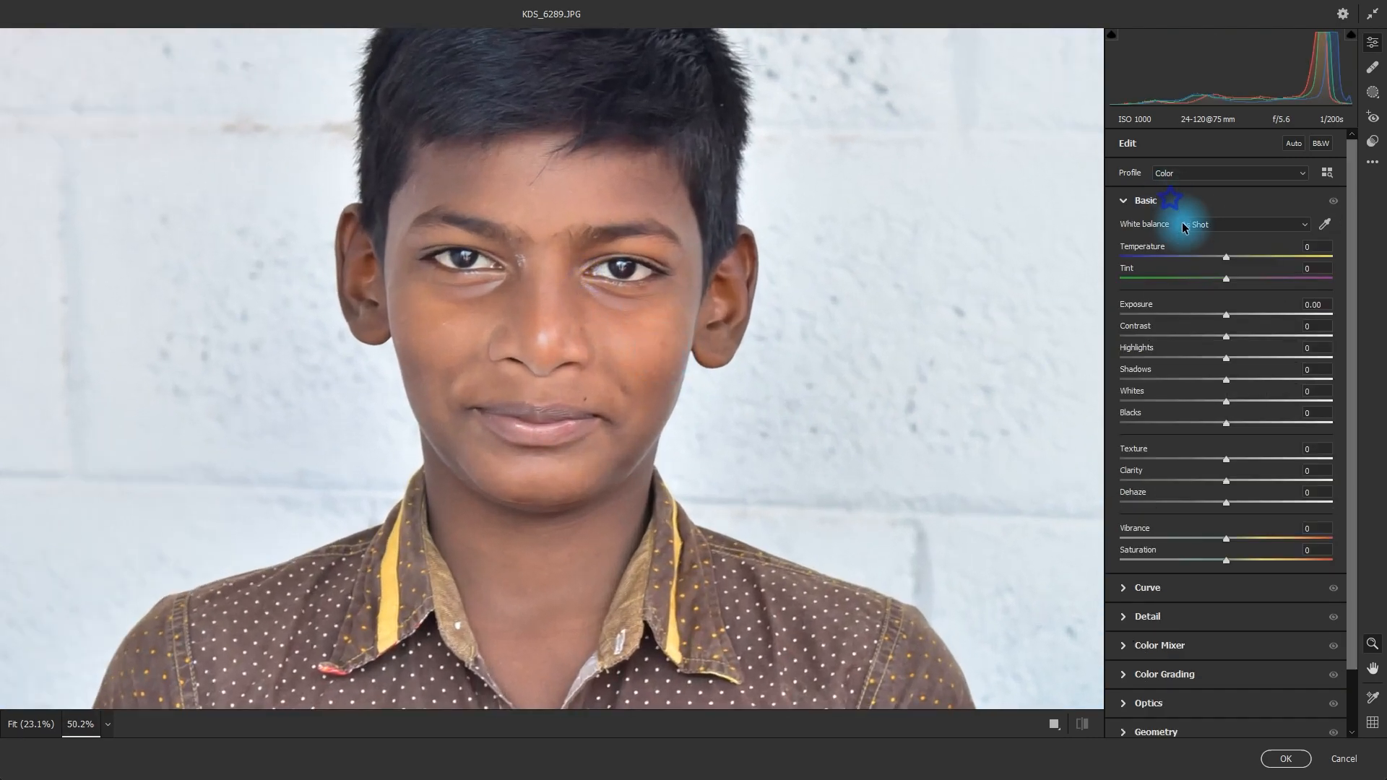
pyautogui.moveTo(1227, 335); pyautogui.dragTo(1210, 422)
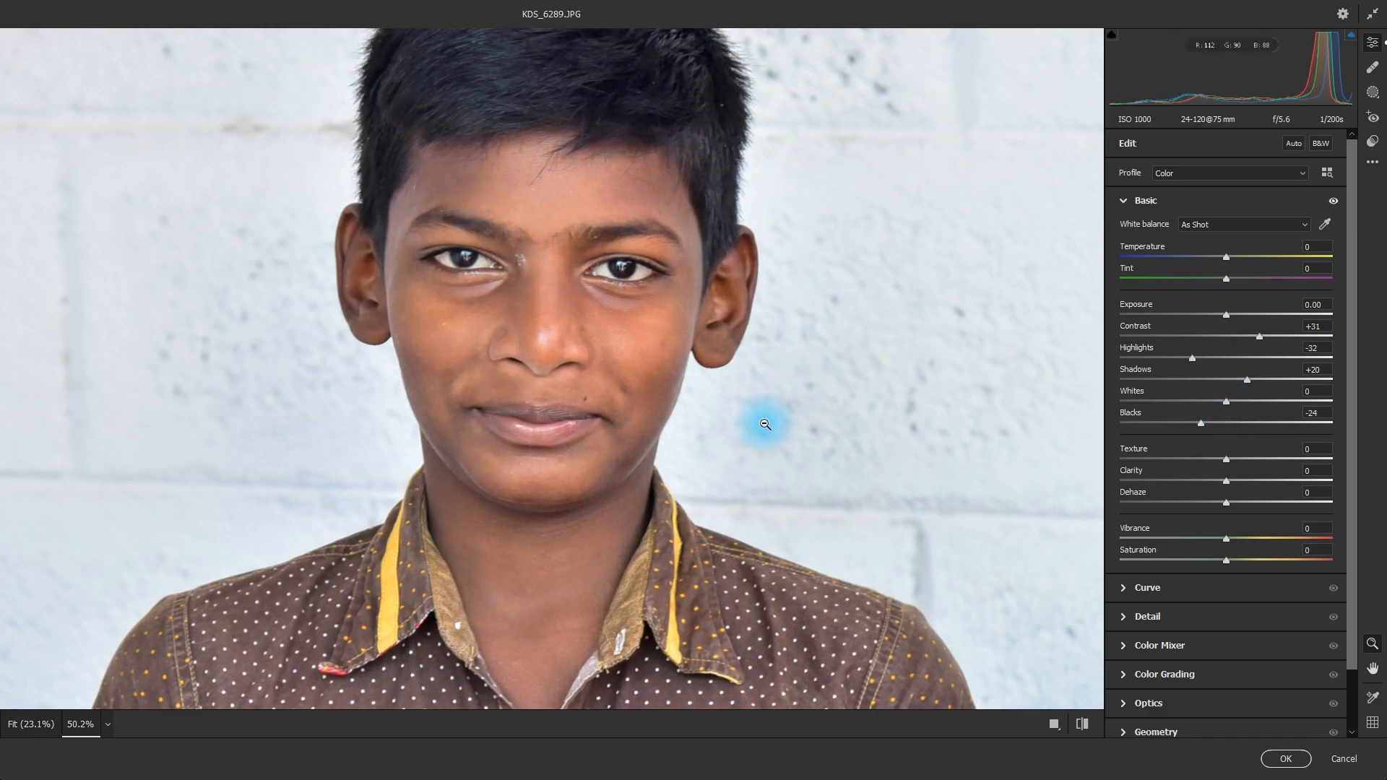
pyautogui.press('q')
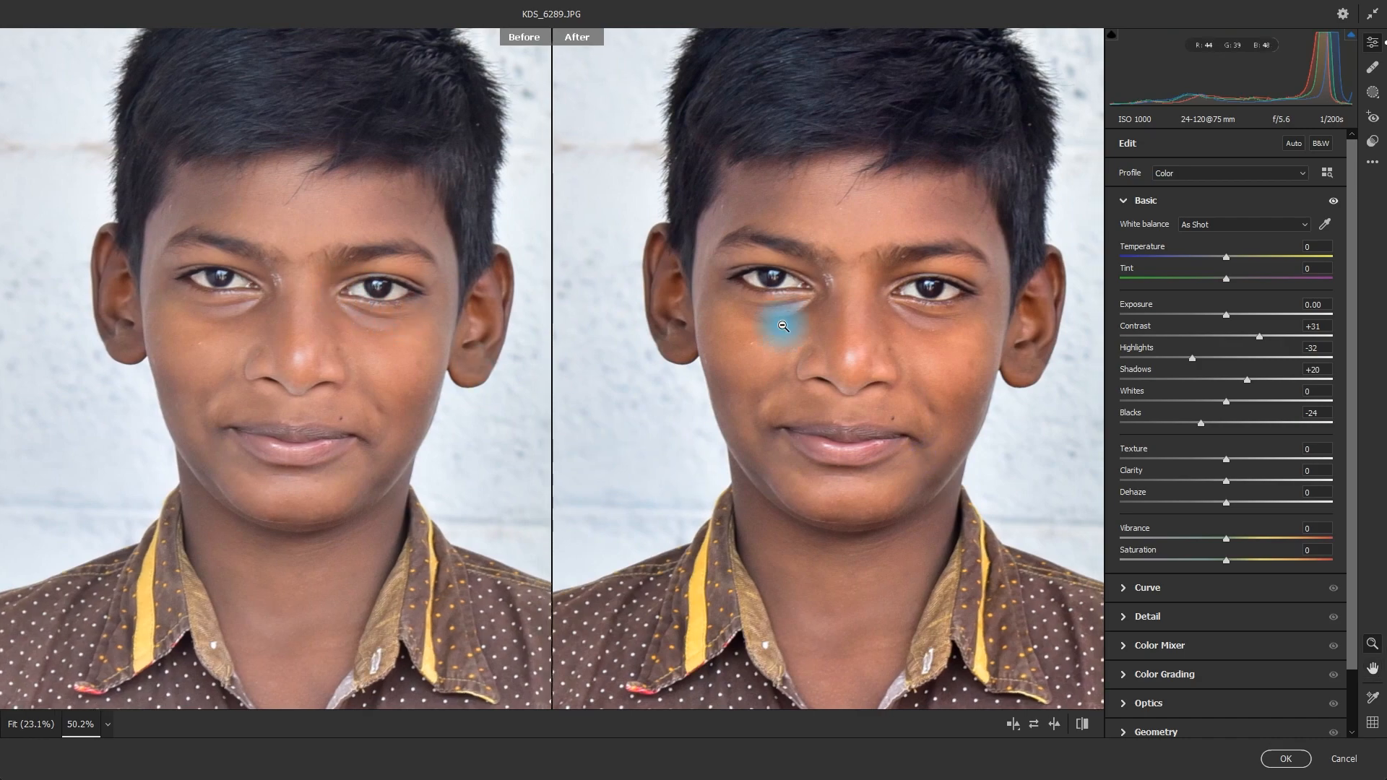
# Set Temperature to -6, Tint to -13, Blacks to -33 and Vibrance to +63 in the Basic adjustments.
pyautogui.click(1234, 538)
pyautogui.moveTo(1234, 539); pyautogui.dragTo(1269, 538)
pyautogui.moveTo(1224, 257); pyautogui.dragTo(1212, 277)
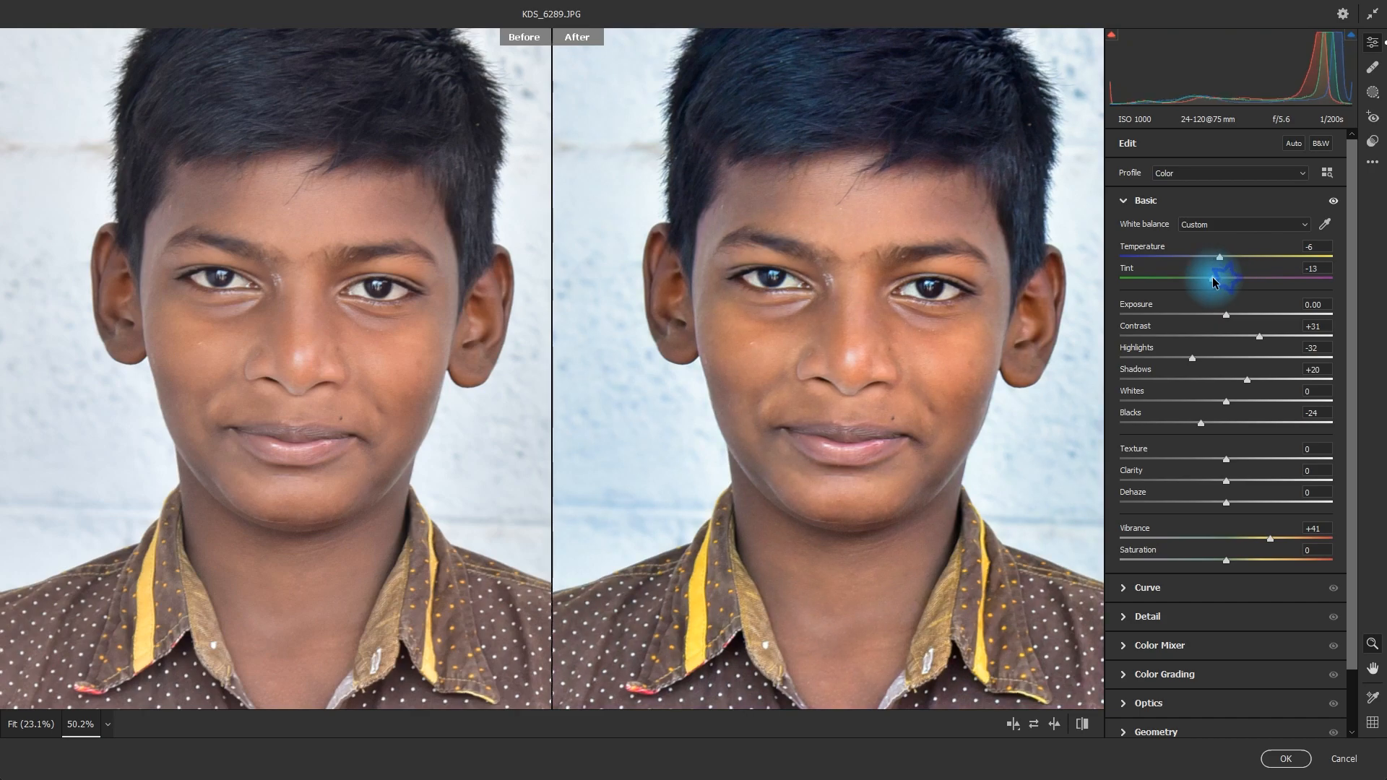
pyautogui.click(1194, 425)
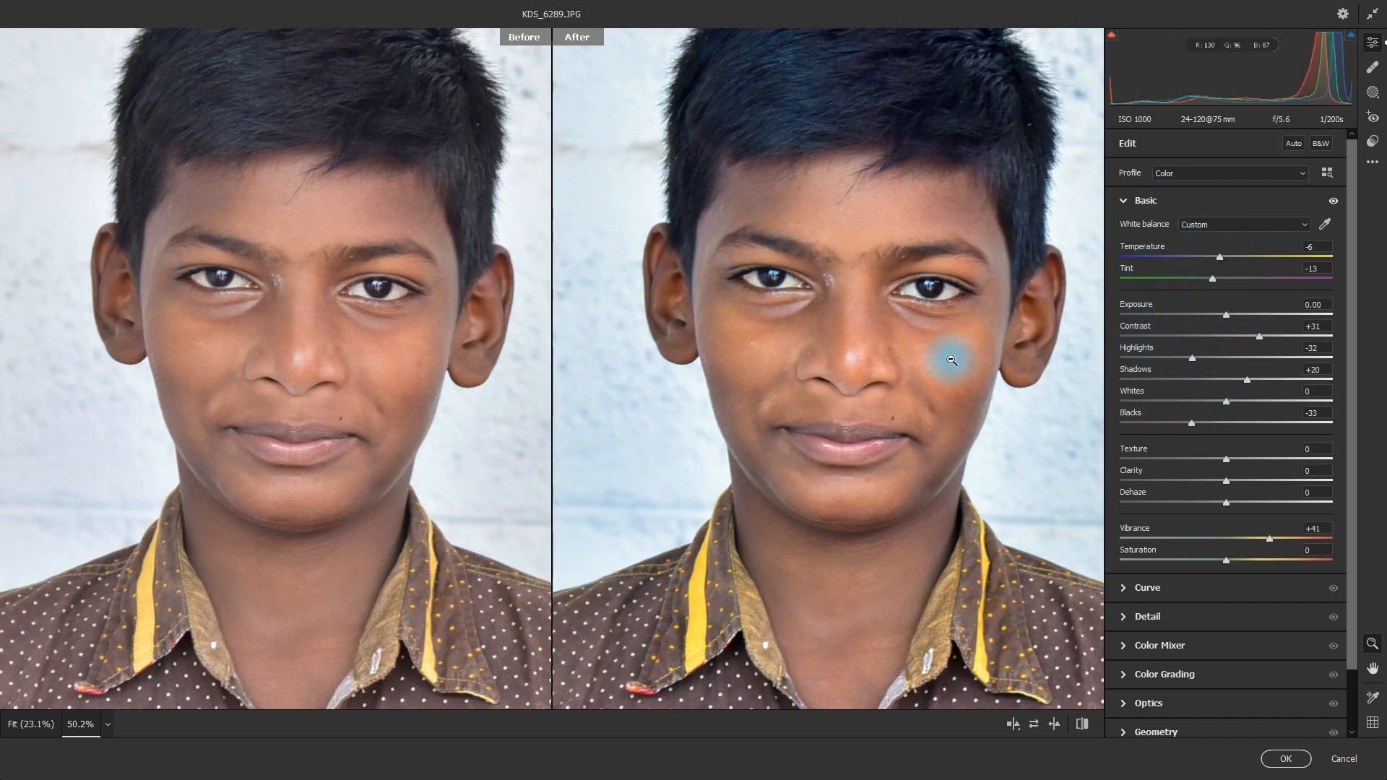
pyautogui.scroll(-4, 944, 356)
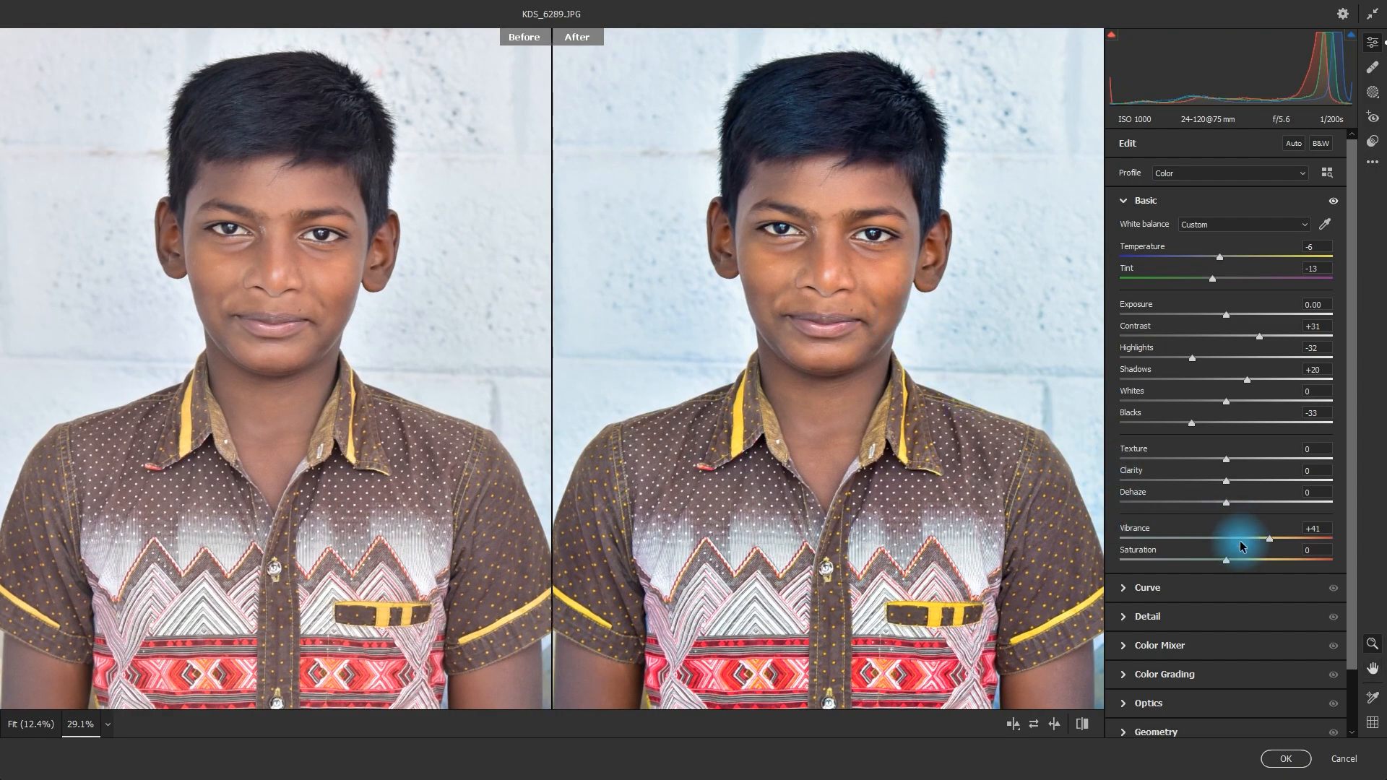
pyautogui.moveTo(1276, 539); pyautogui.dragTo(1291, 541)
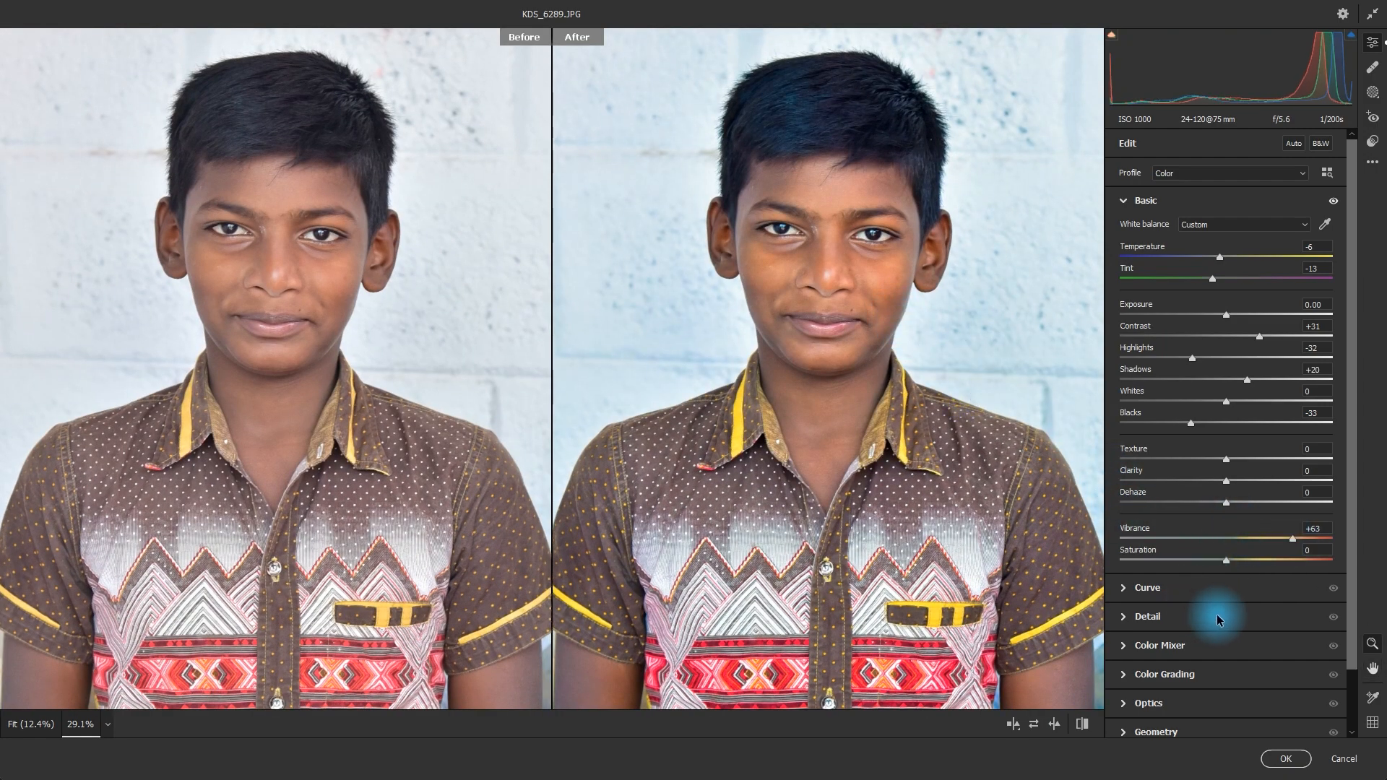
# Shift the tone curve's black point slightly inward, add a midtone point at input 121, output 131, and apply the filter.
pyautogui.click(1158, 589)
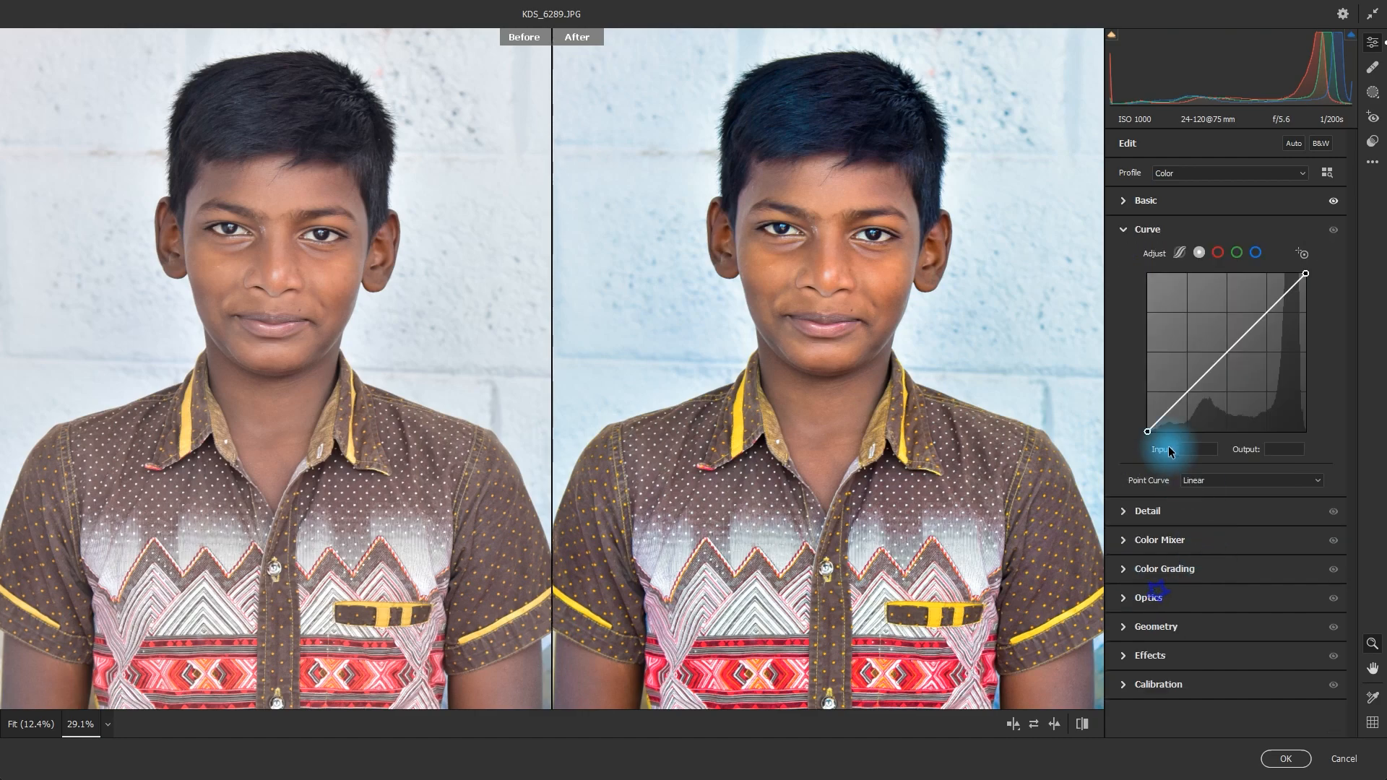
pyautogui.click(1147, 433)
pyautogui.moveTo(1147, 433); pyautogui.dragTo(1154, 432)
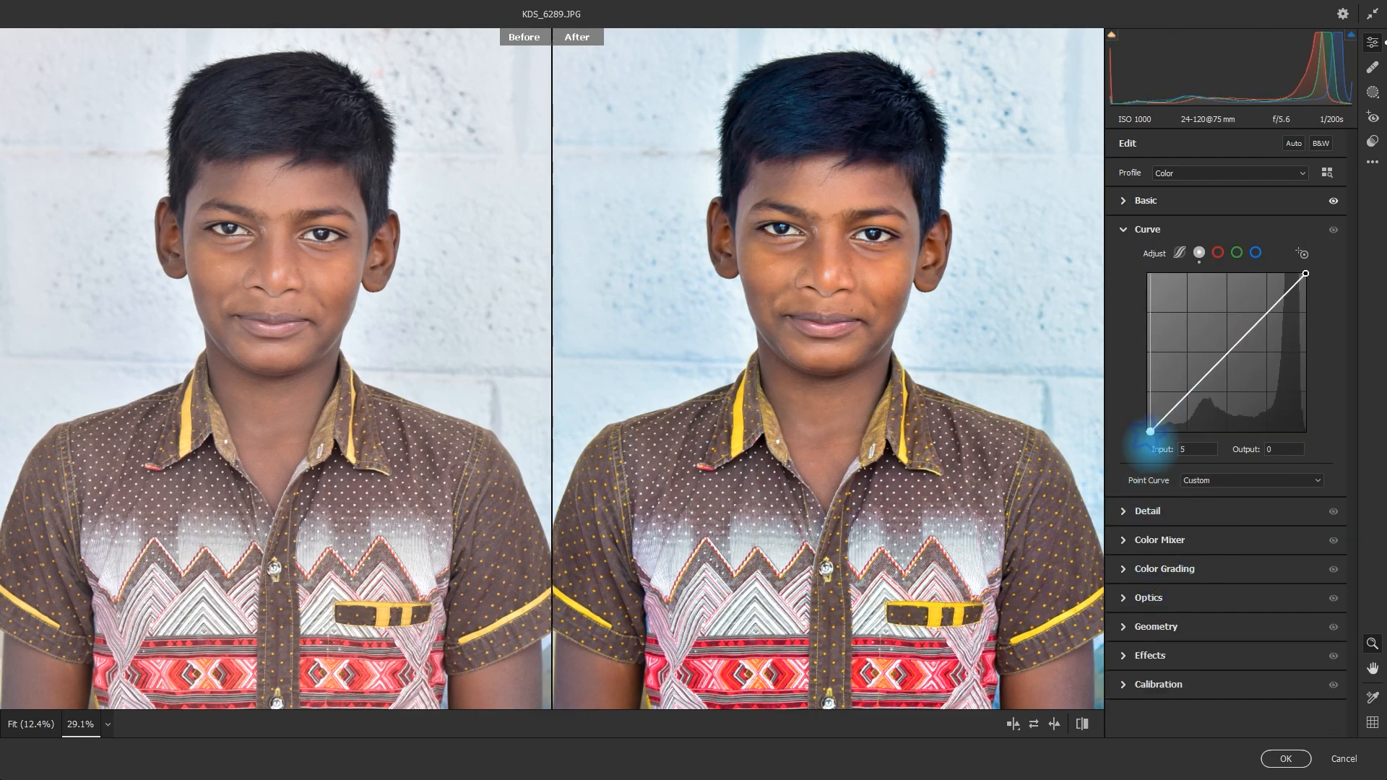
pyautogui.click(1221, 349)
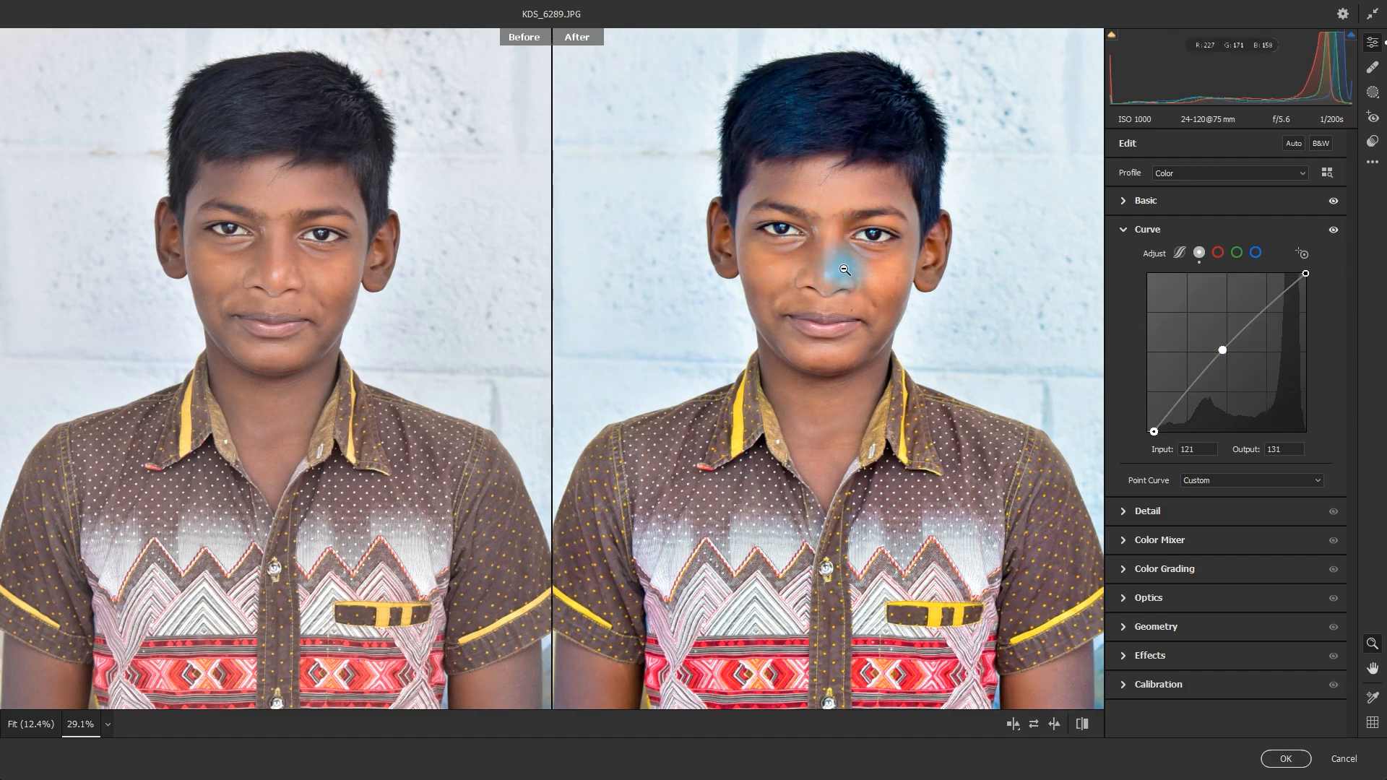
pyautogui.click(1280, 759)
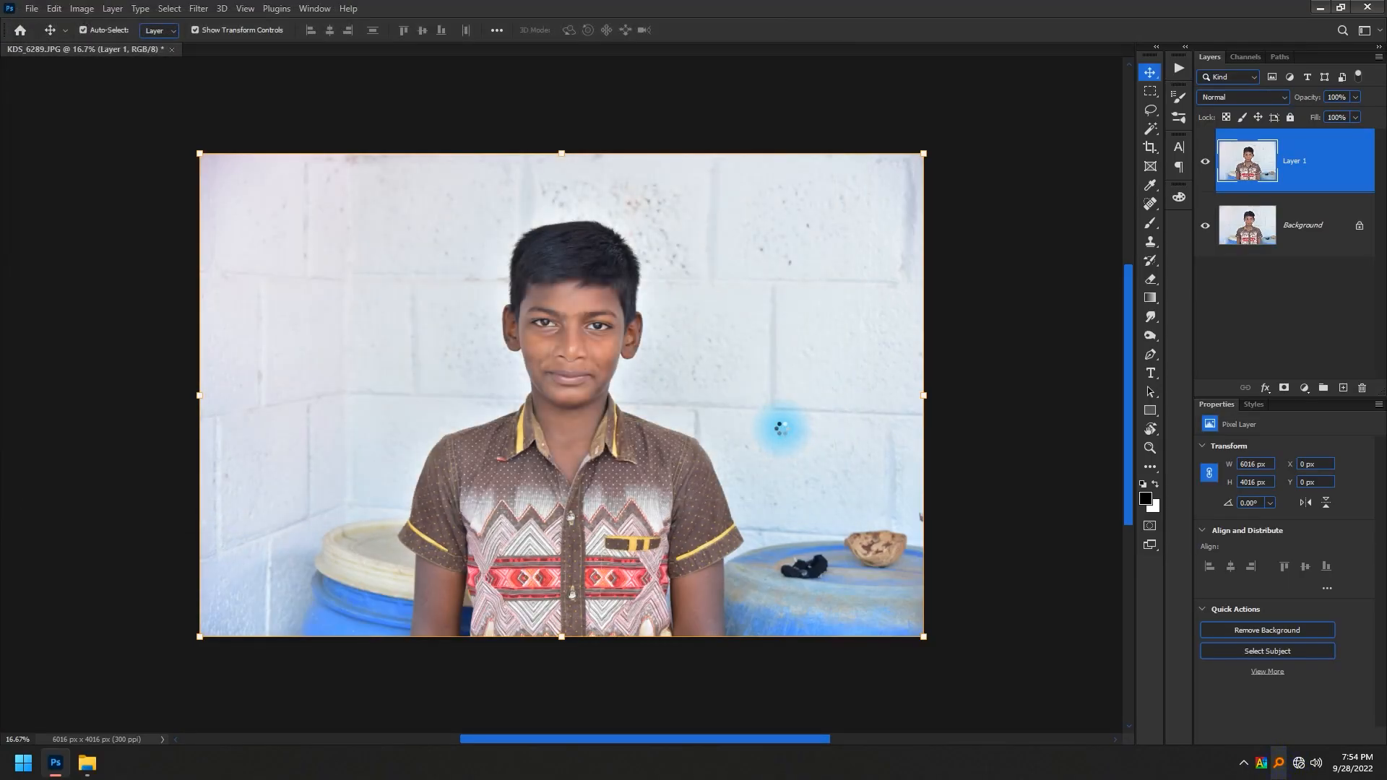
# Remove the blemishes between the eye corner and nose bridge and on the cheek with the Spot Healing Brush.
pyautogui.scroll(5, 571, 347)
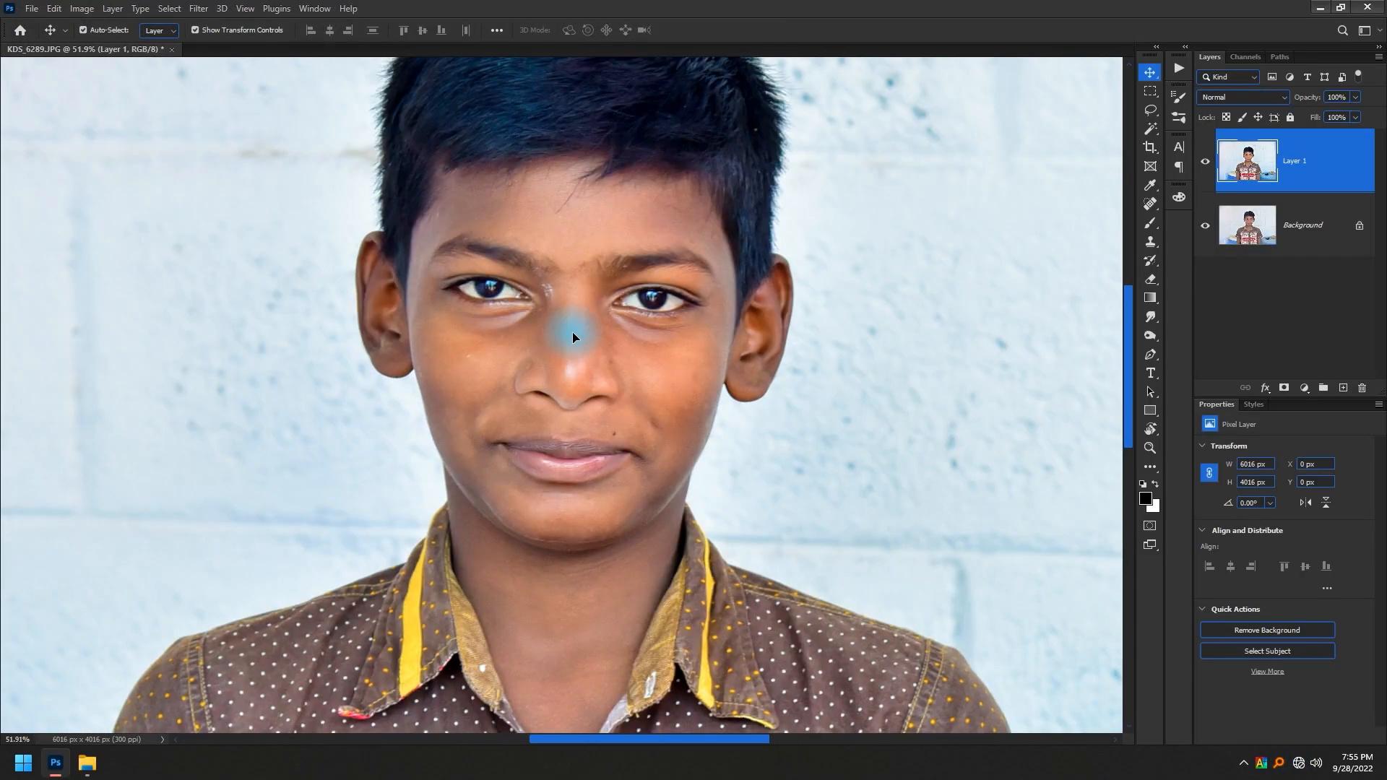
pyautogui.scroll(4, 563, 318)
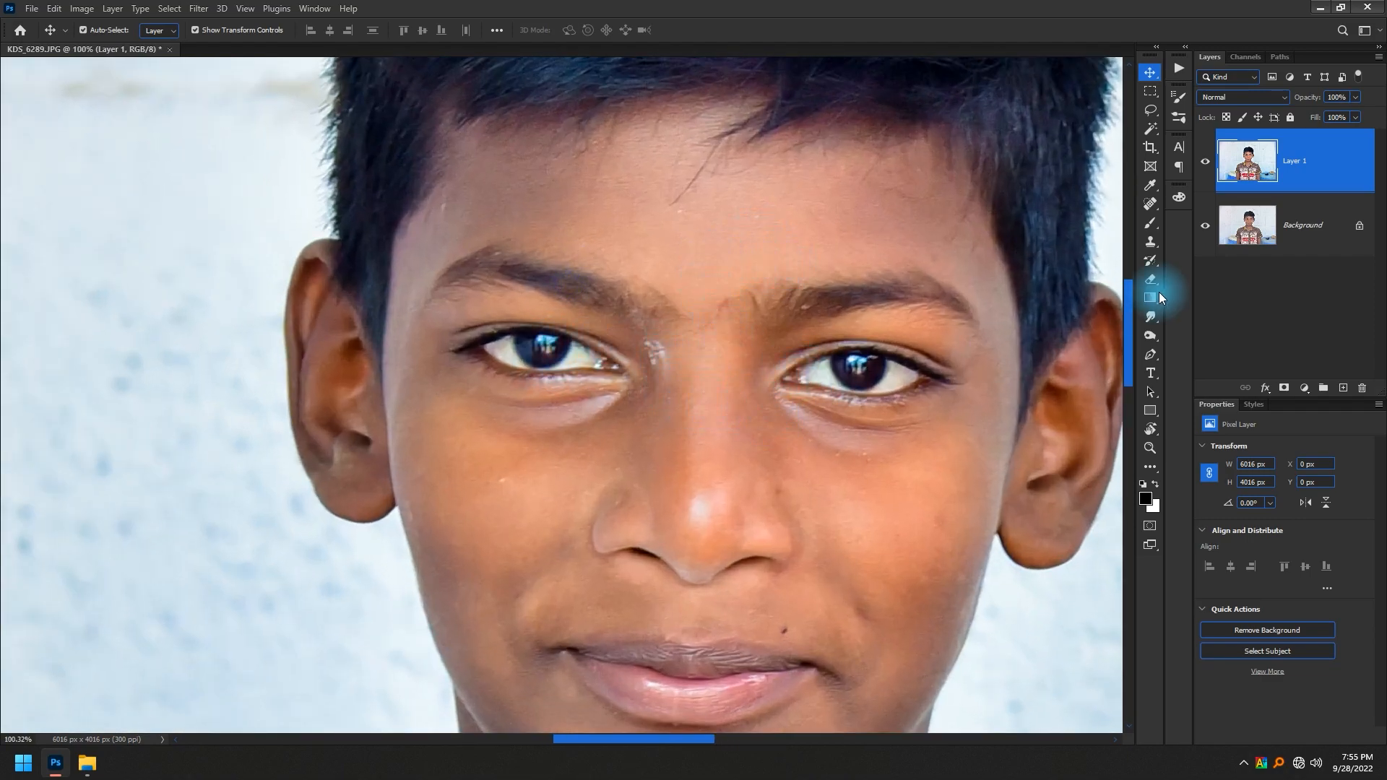
pyautogui.press('j')
pyautogui.rightClick(1153, 209)
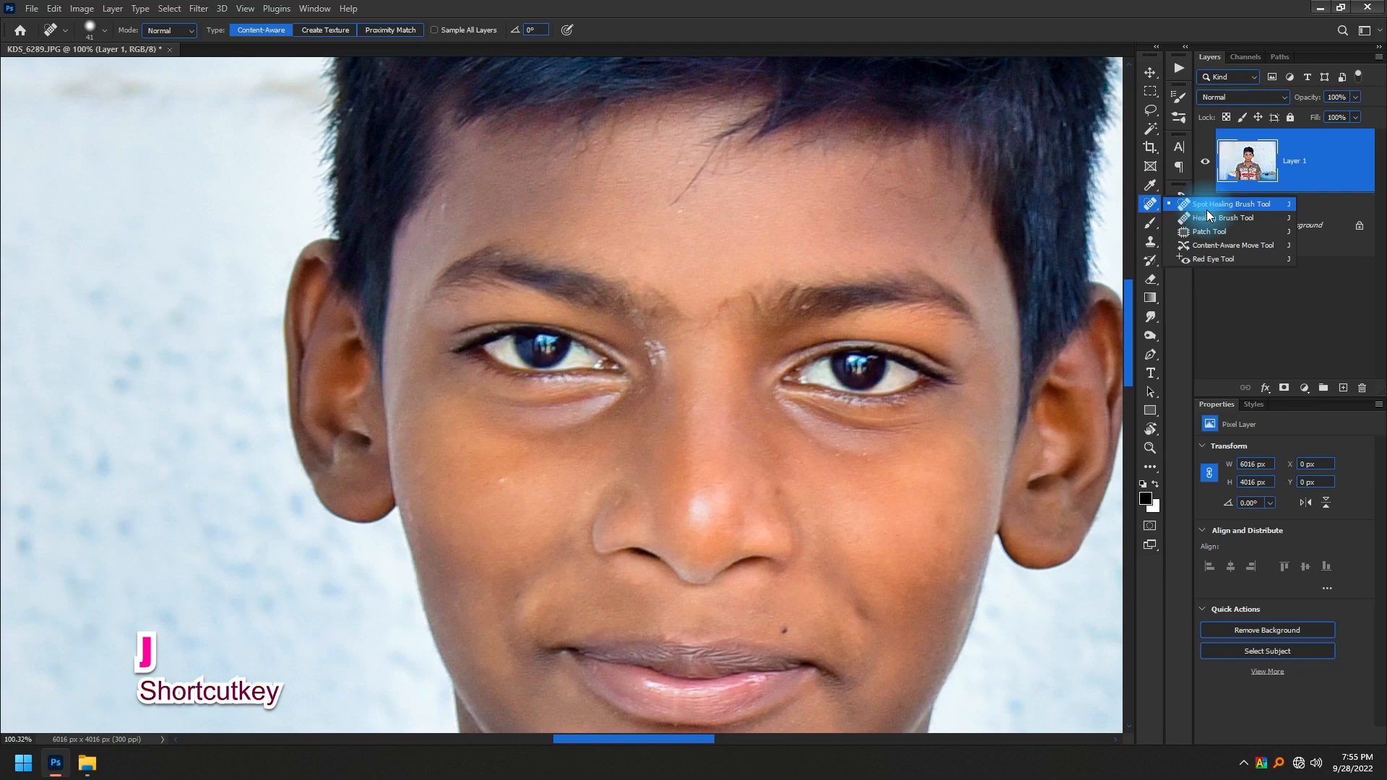
pyautogui.scroll(1, 659, 364)
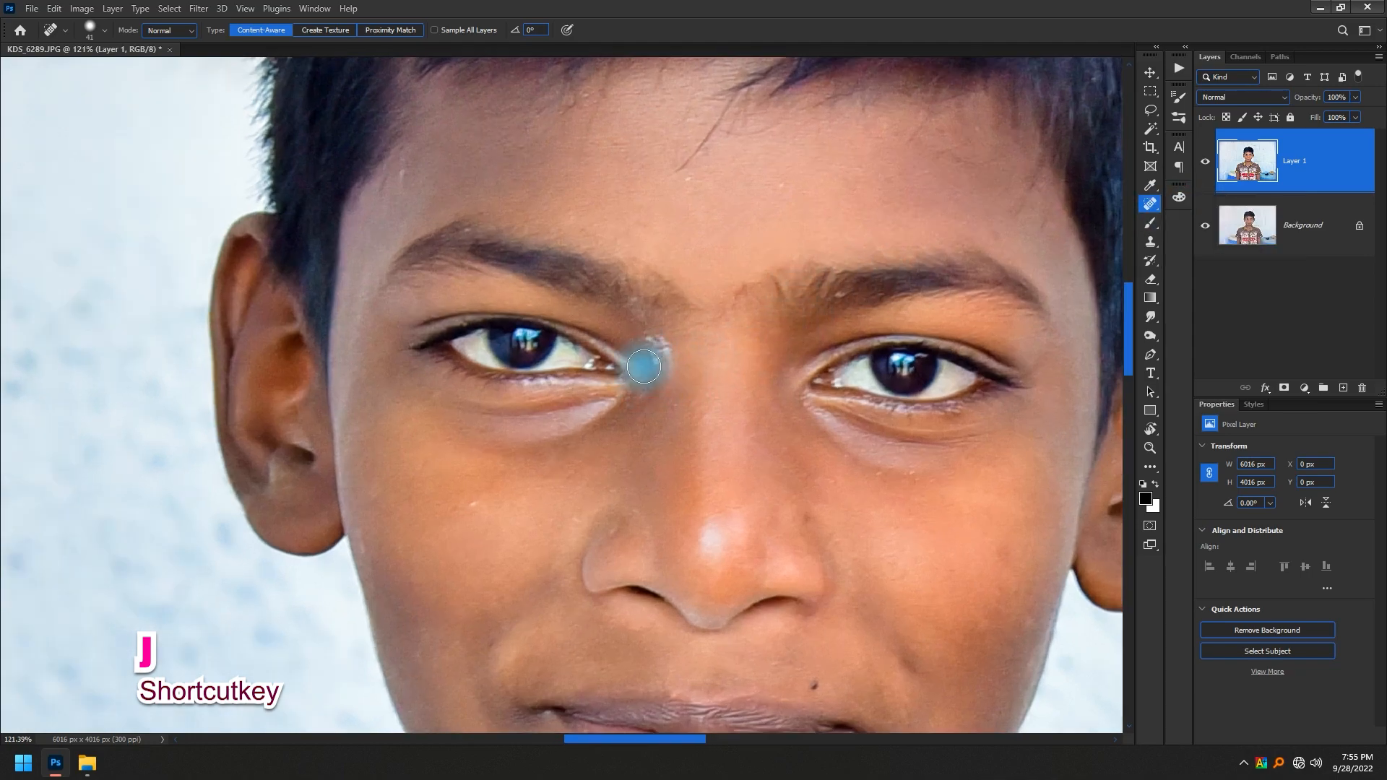
pyautogui.moveTo(652, 332); pyautogui.dragTo(671, 386)
pyautogui.click(669, 410)
pyautogui.click(676, 364)
pyautogui.click(480, 501)
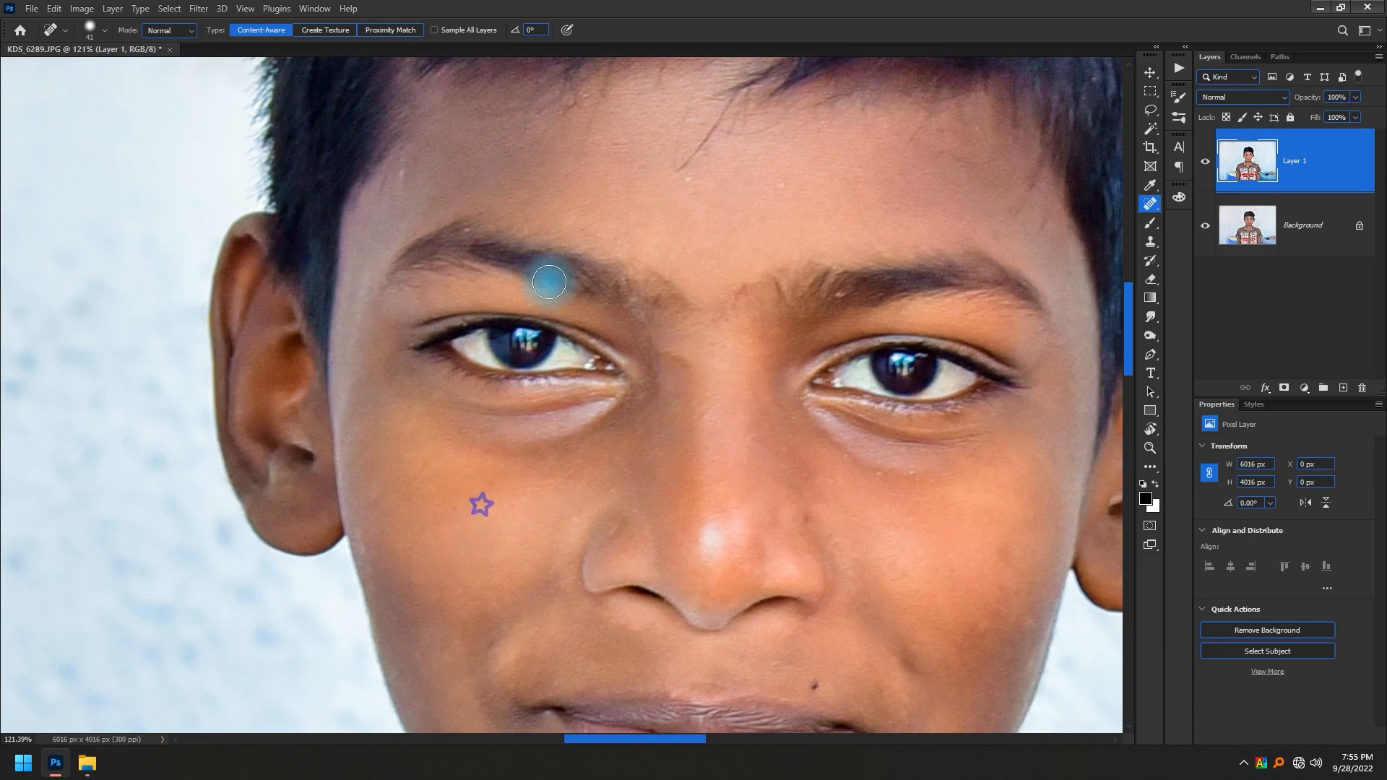
# Heal the spots and stray hairs on the forehead, beside the eyebrow and in the hair.
pyautogui.moveTo(396, 176); pyautogui.dragTo(424, 175)
pyautogui.click(576, 99)
pyautogui.moveTo(700, 173)
pyautogui.mouseDown()
pyautogui.moveTo(730, 129)
pyautogui.moveTo(661, 184)
pyautogui.mouseUp()
pyautogui.click(778, 180)
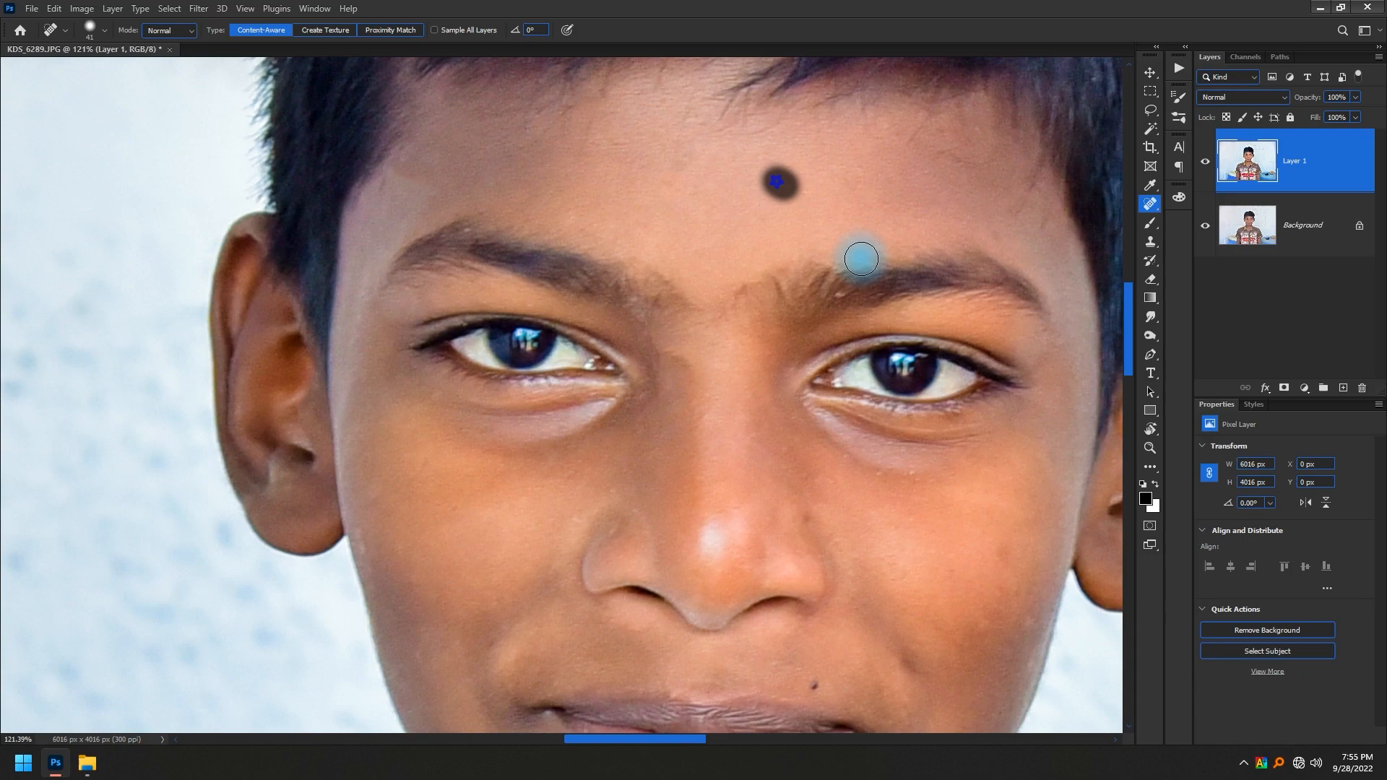
pyautogui.click(844, 292)
pyautogui.moveTo(836, 444); pyautogui.dragTo(625, 464)
pyautogui.moveTo(721, 272); pyautogui.dragTo(725, 470)
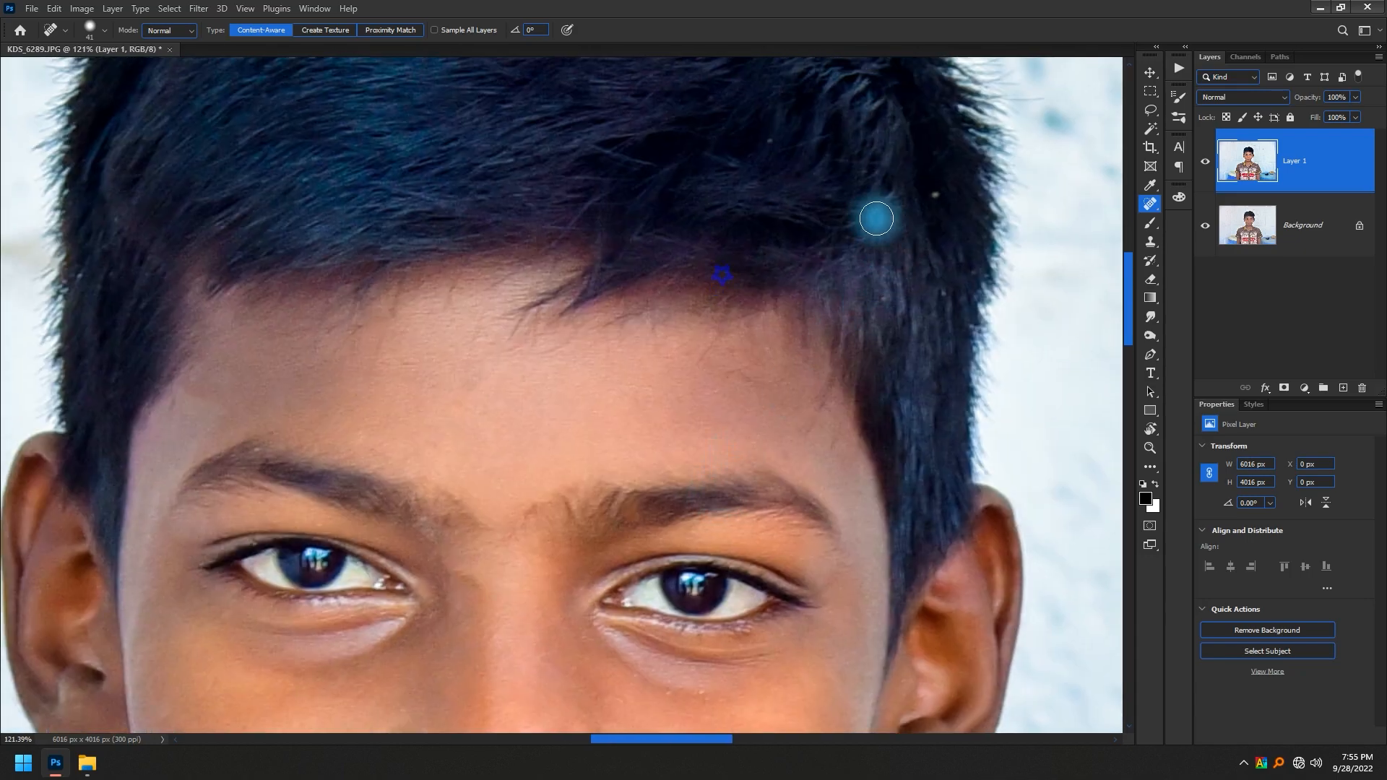
pyautogui.moveTo(782, 230); pyautogui.dragTo(840, 291)
# Delete the crop preset PP - 600.
pyautogui.scroll(-9, 751, 246)
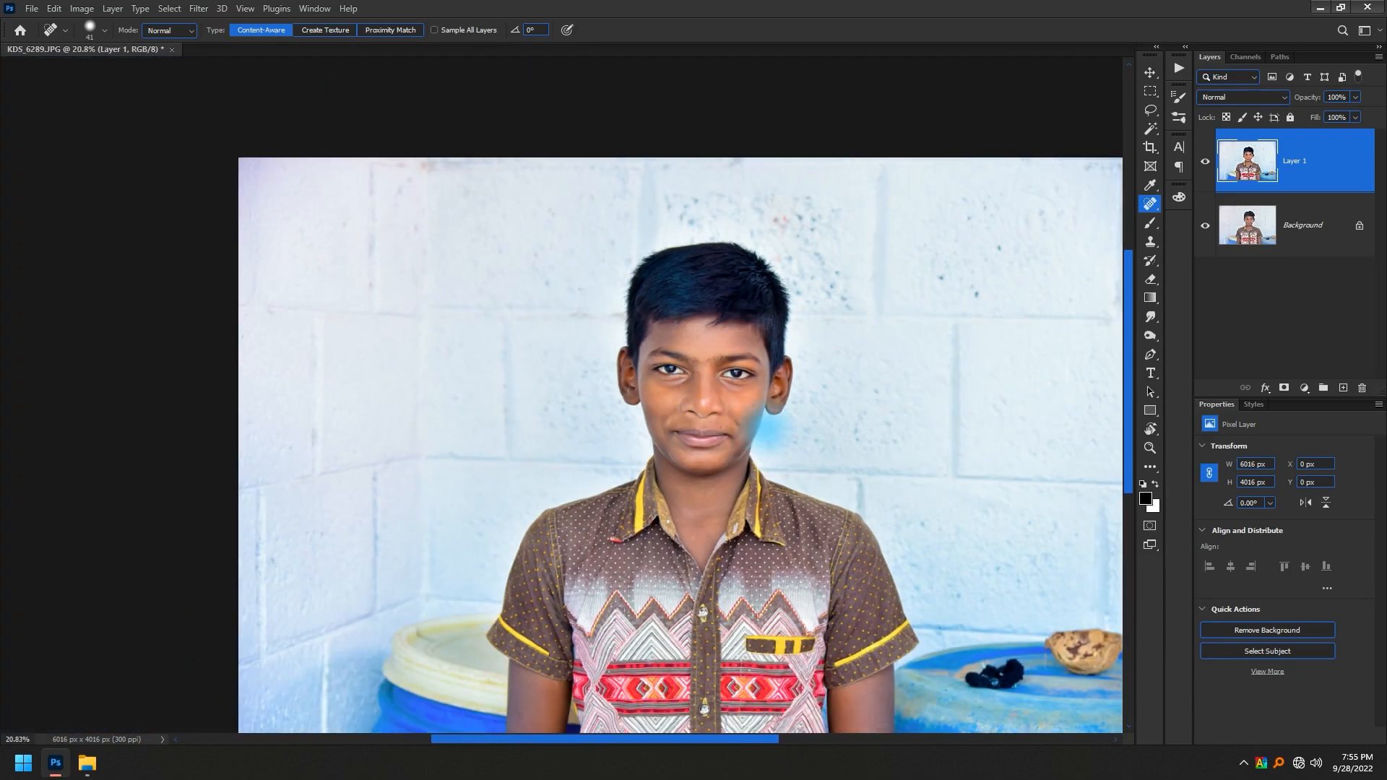
pyautogui.moveTo(766, 426); pyautogui.dragTo(606, 339)
pyautogui.scroll(-2, 607, 339)
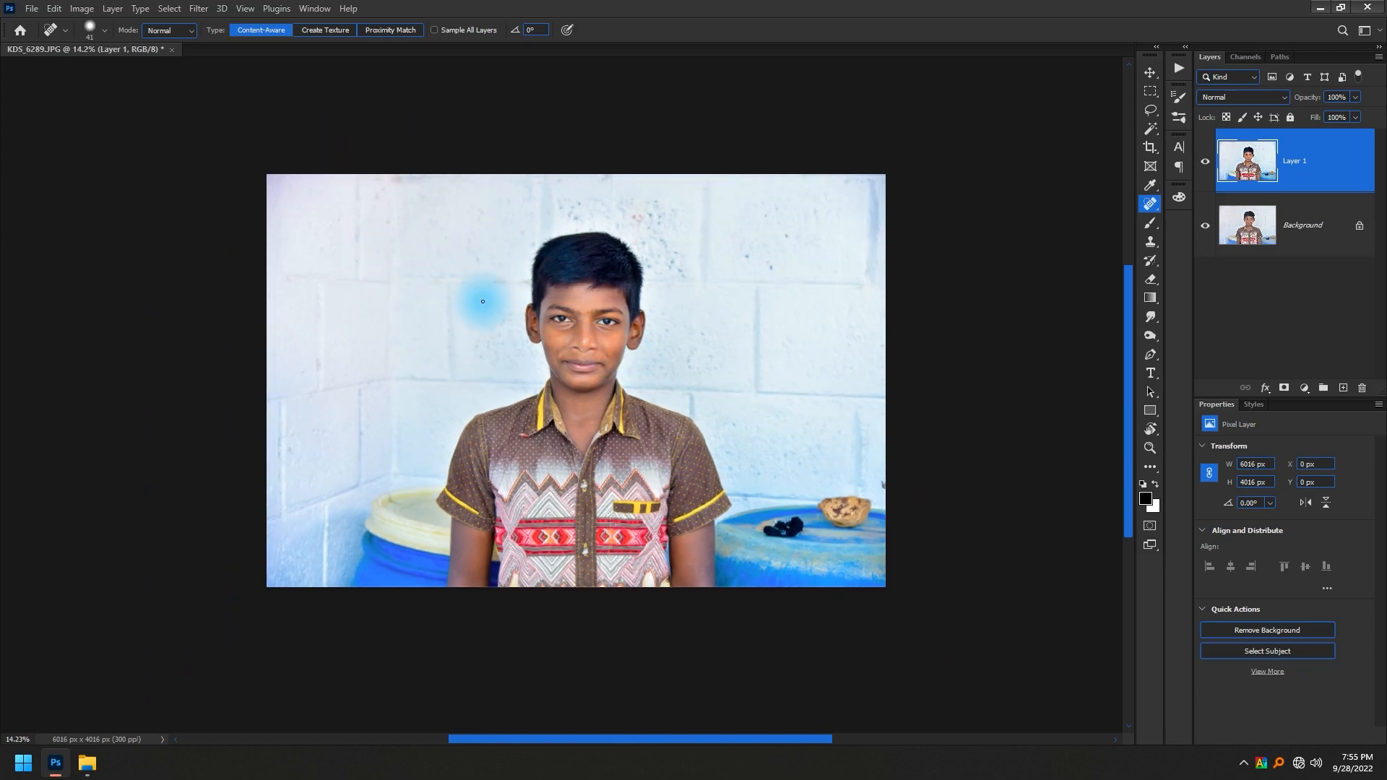
pyautogui.press('c')
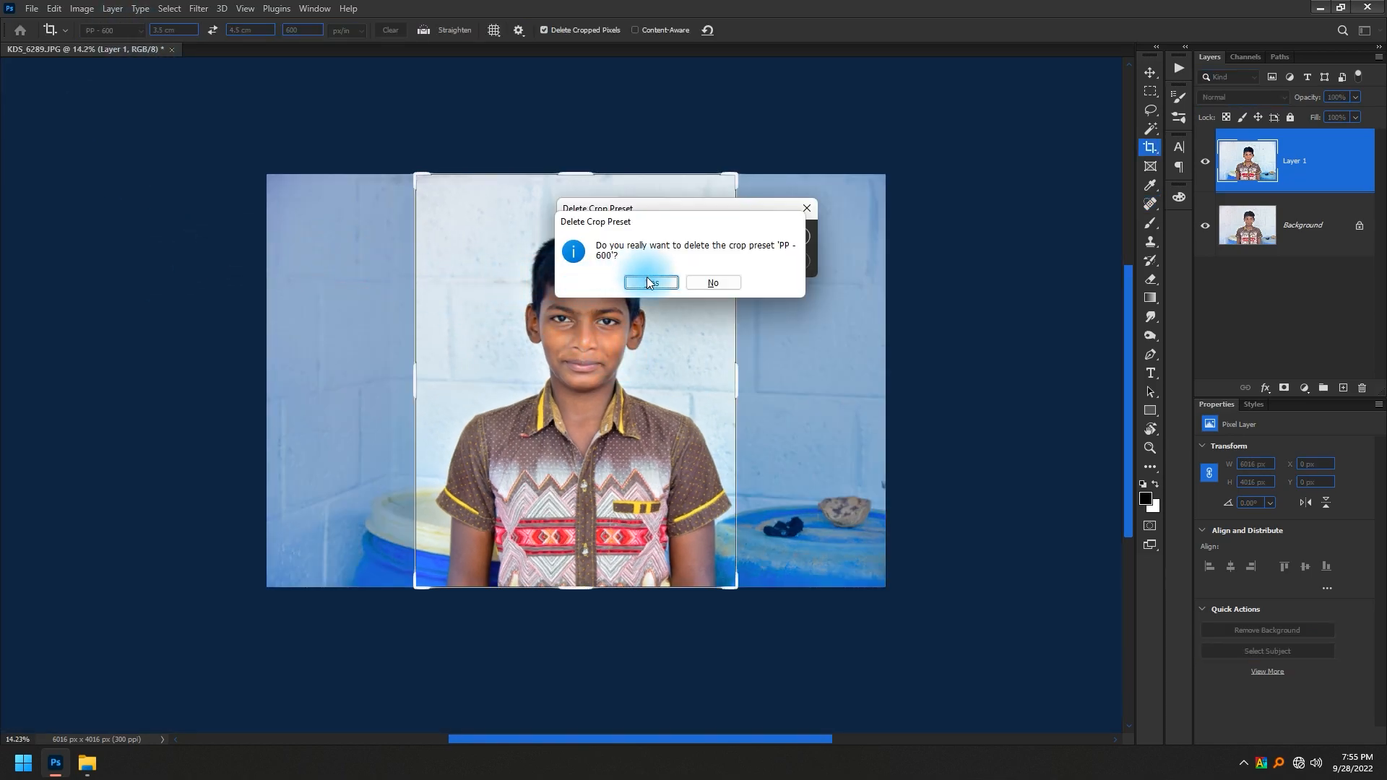
pyautogui.click(650, 282)
# Delete the Passport Size - 600 crop preset, and clear the crop's width, height and resolution values.
pyautogui.click(114, 30)
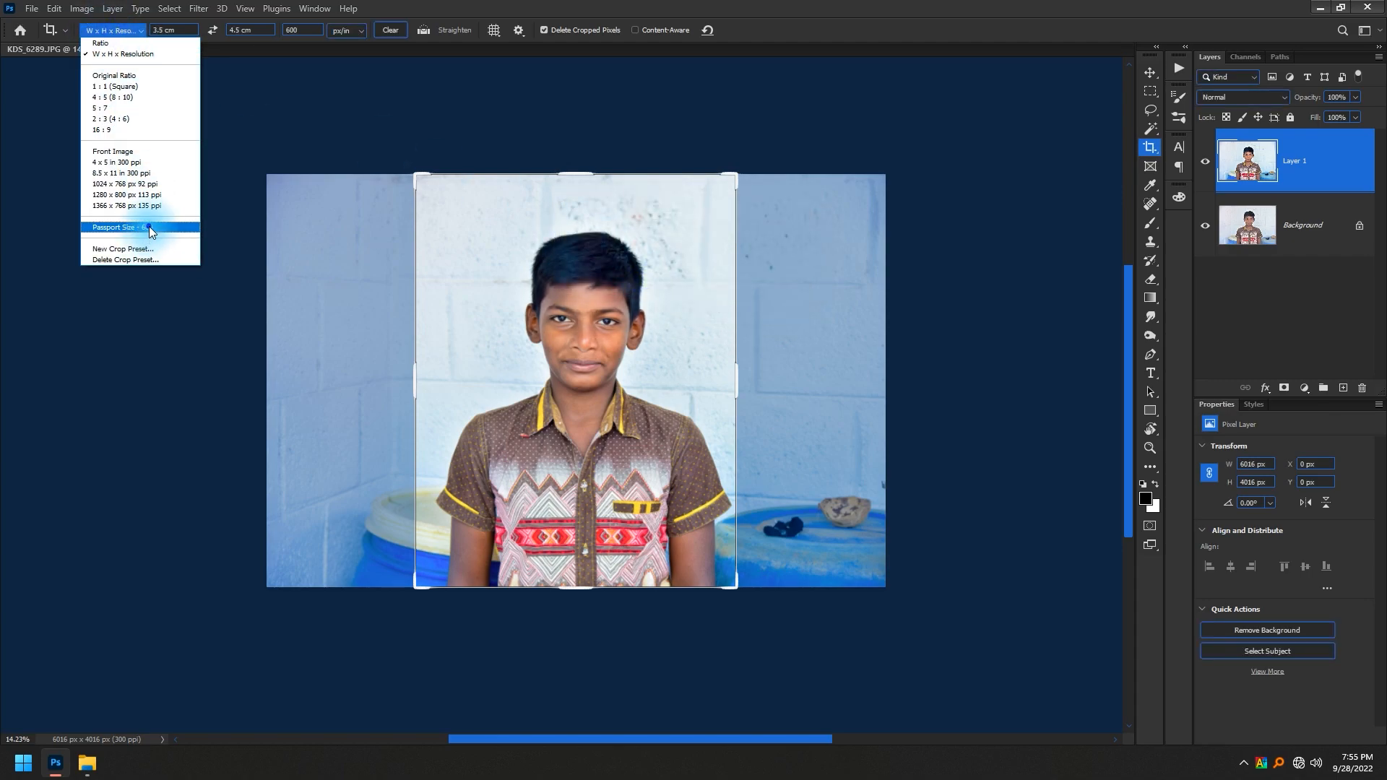
pyautogui.click(148, 227)
pyautogui.click(137, 29)
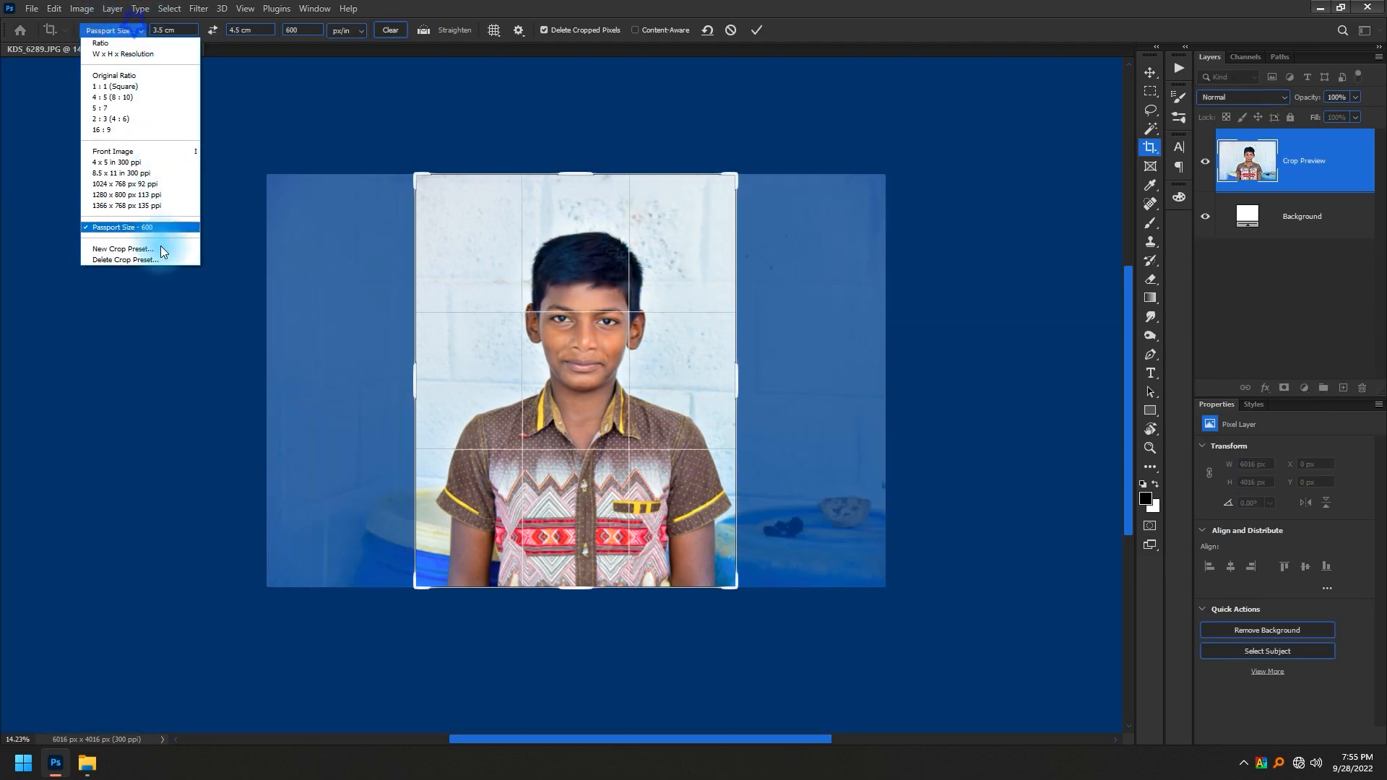
pyautogui.click(160, 260)
pyautogui.click(791, 239)
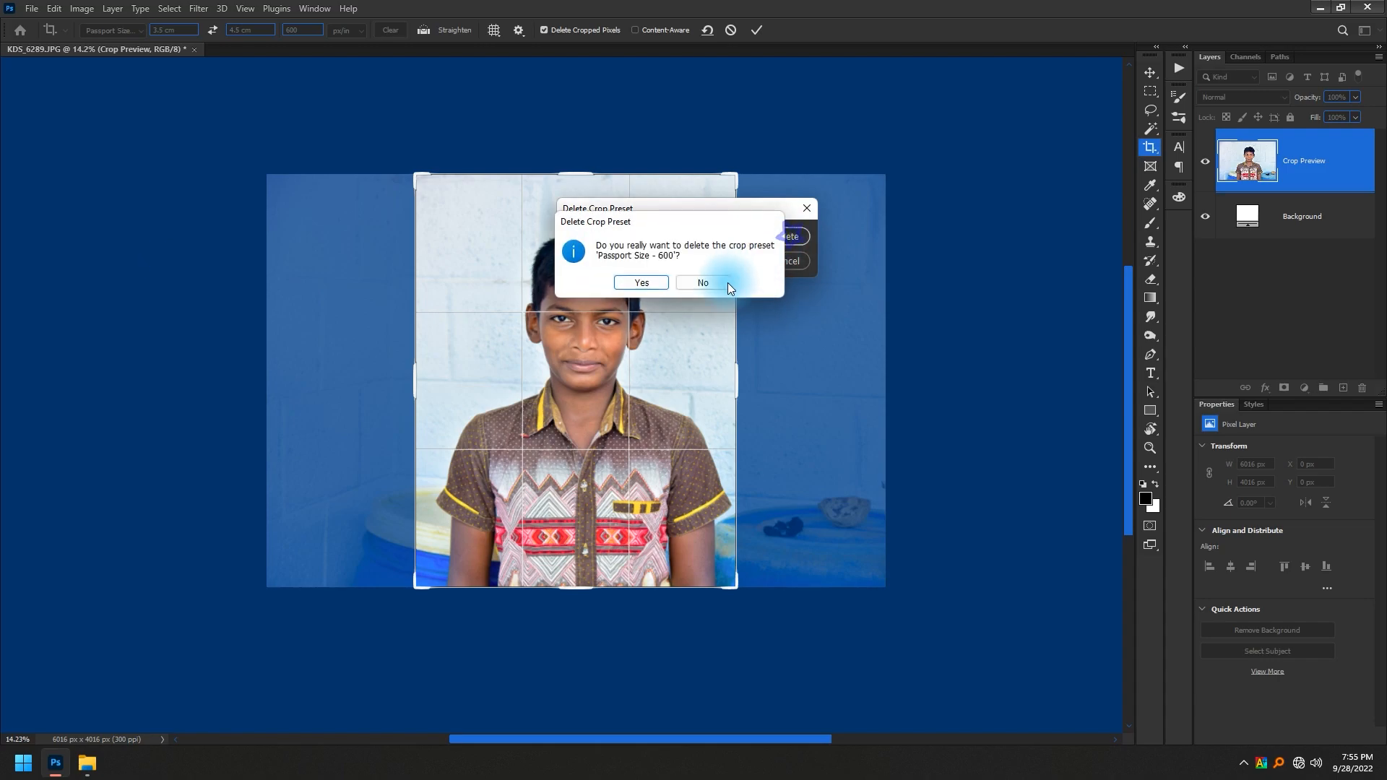
pyautogui.click(730, 281)
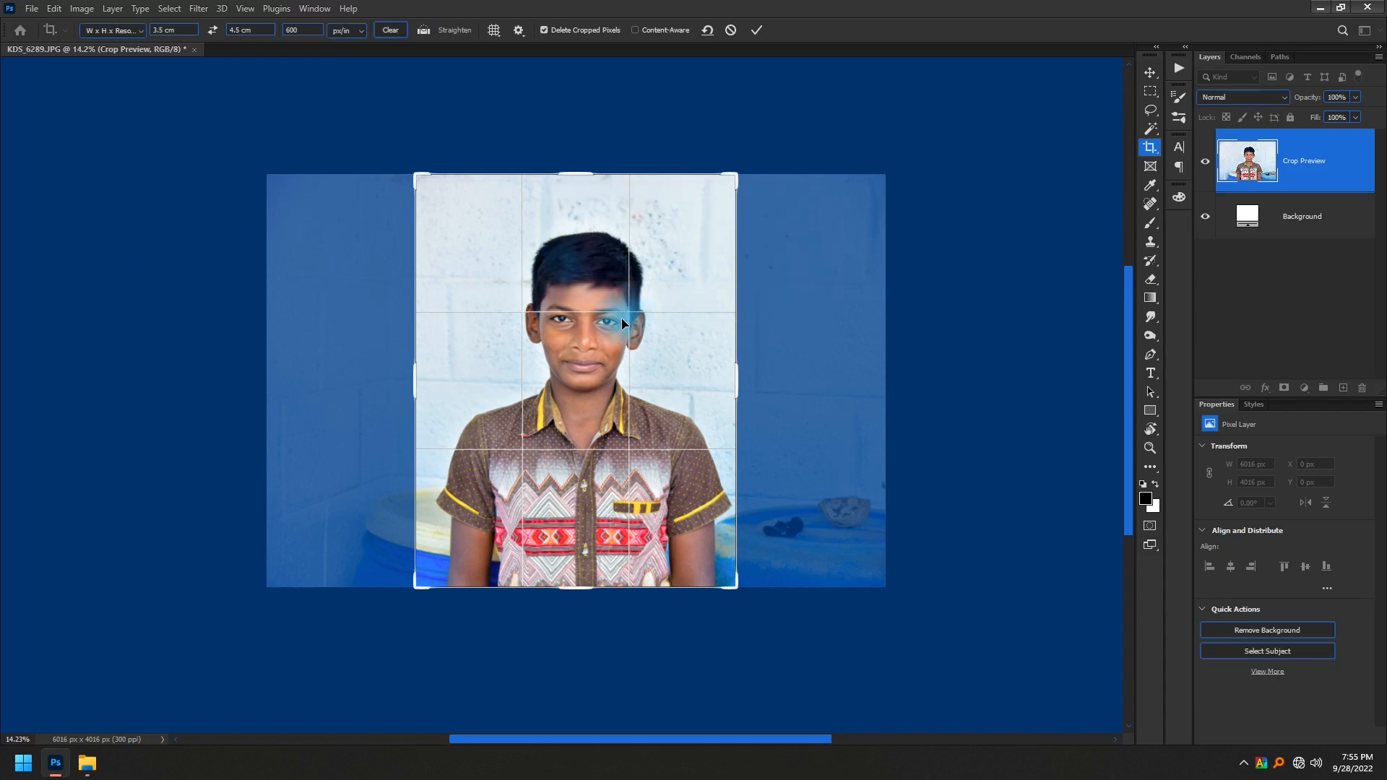
pyautogui.press('Escape')
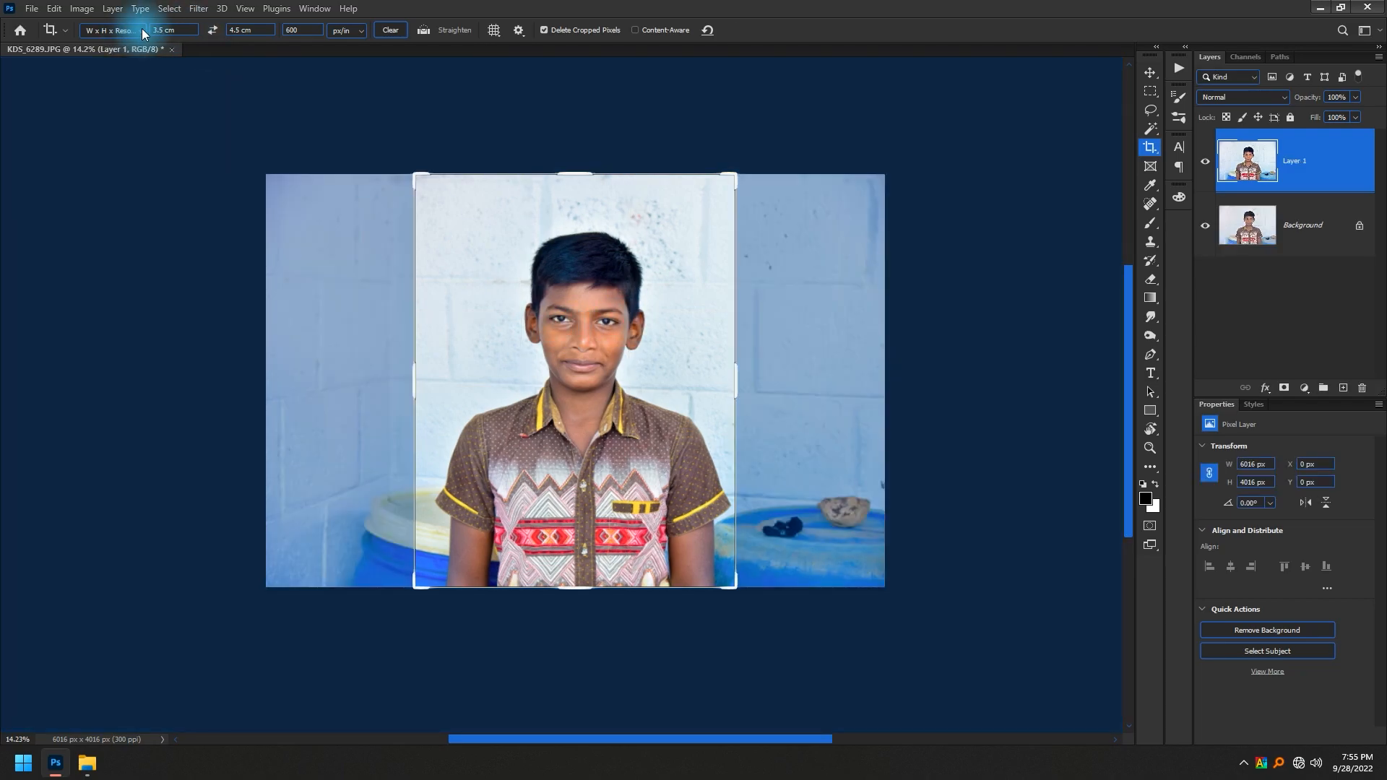
pyautogui.click(394, 30)
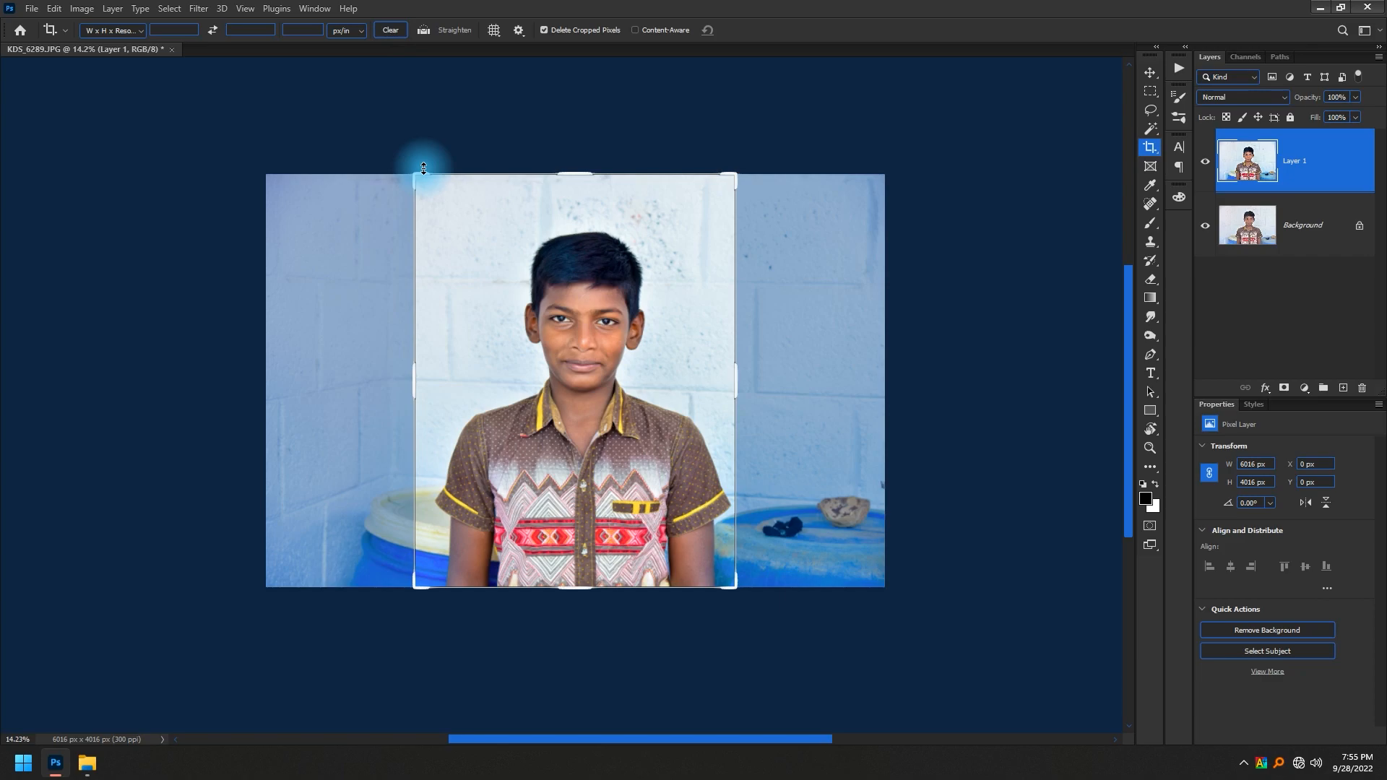
# Set the Crop tool to W x H x Resolution with 3.5 cm width, 4.5 cm height and 600 px/in.
pyautogui.press('v')
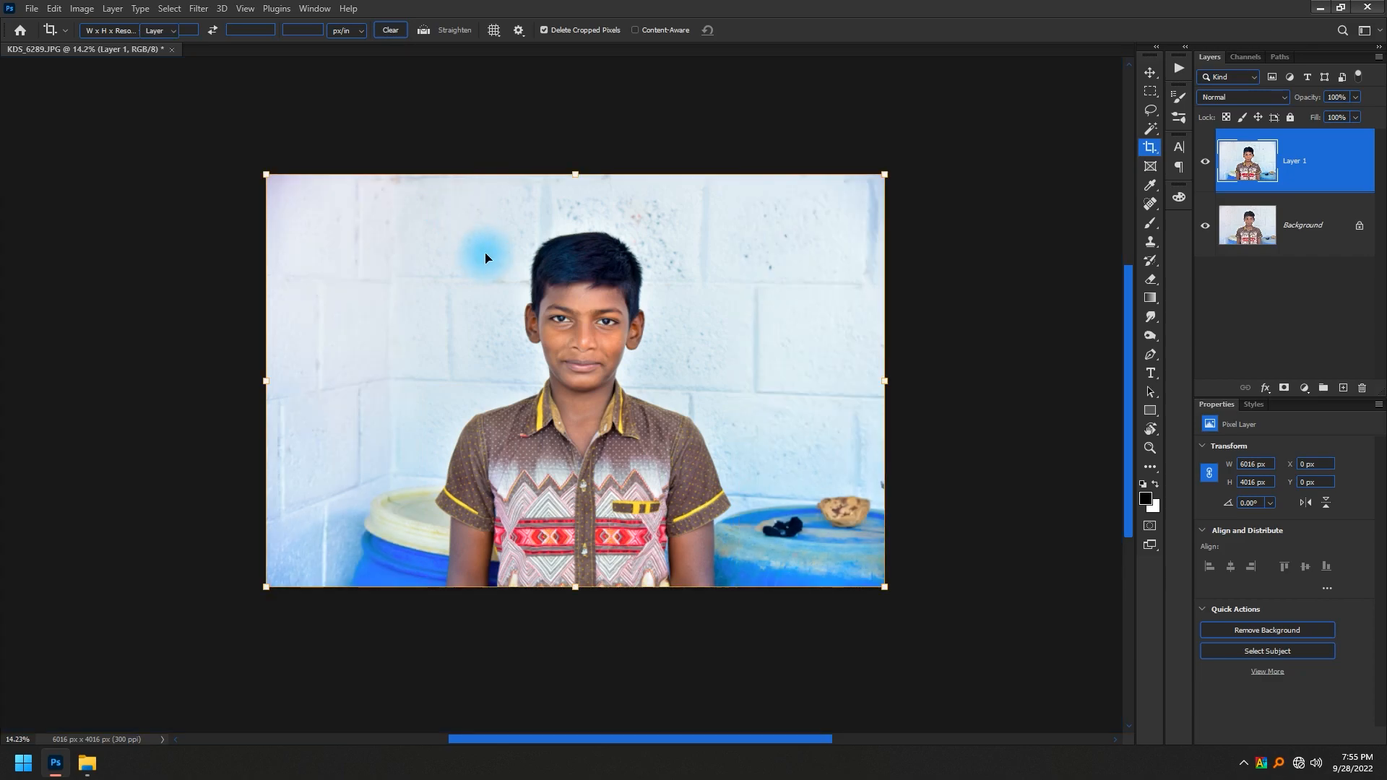
pyautogui.press('c')
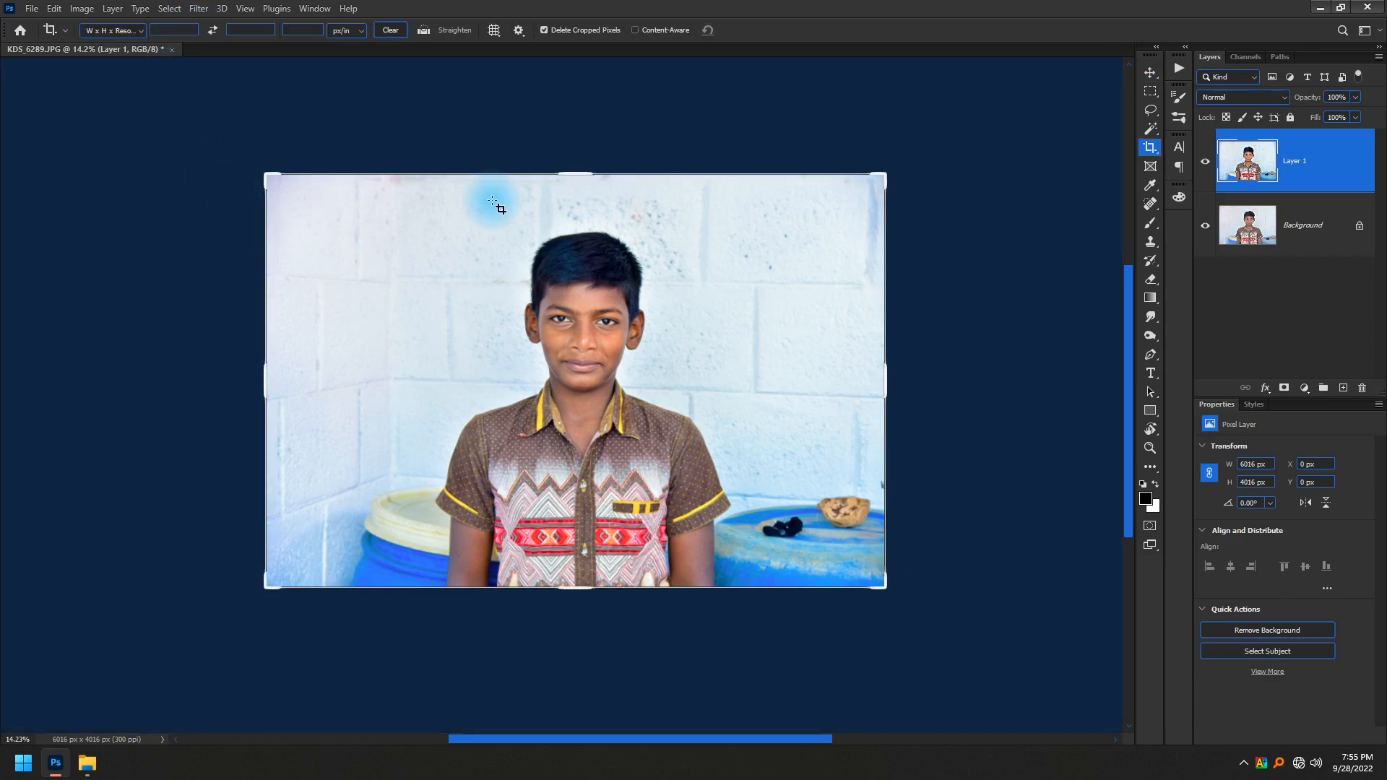
pyautogui.click(128, 32)
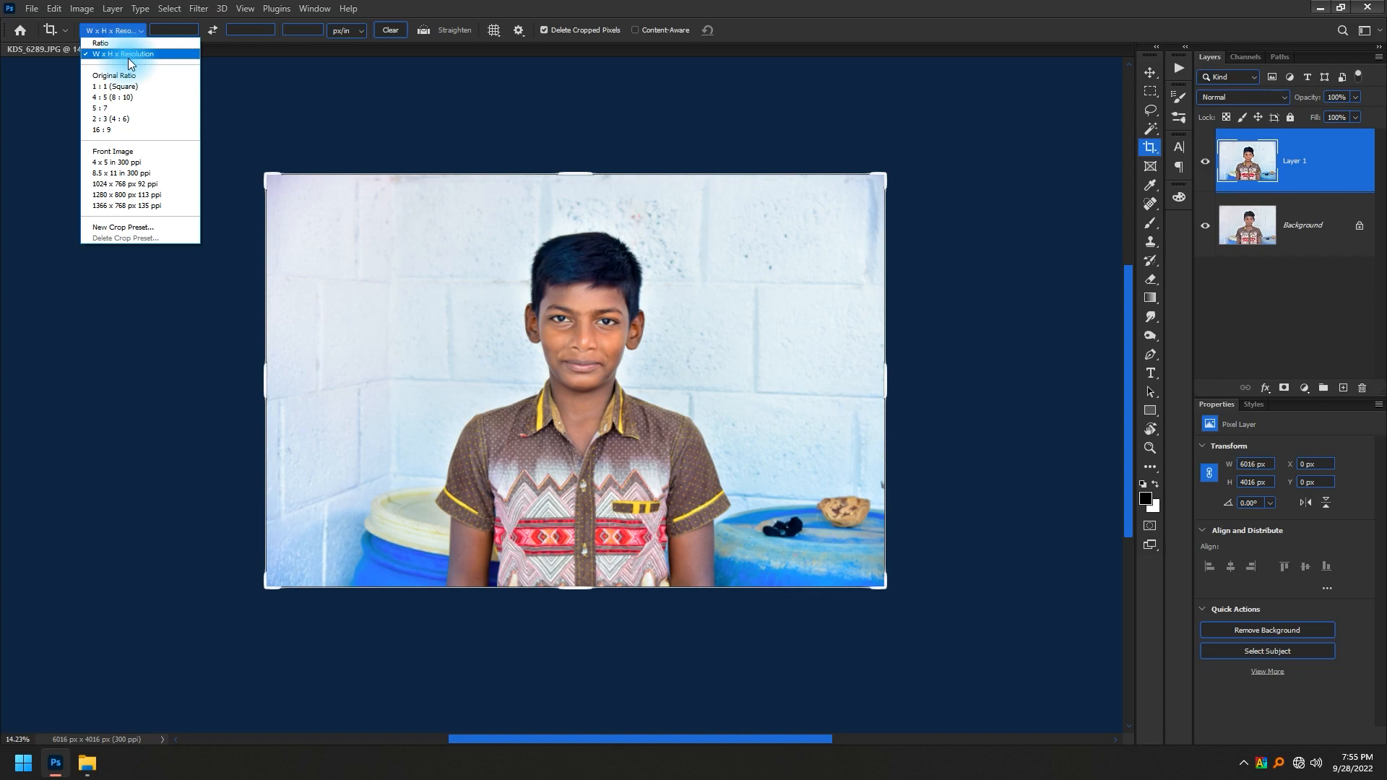
pyautogui.click(142, 58)
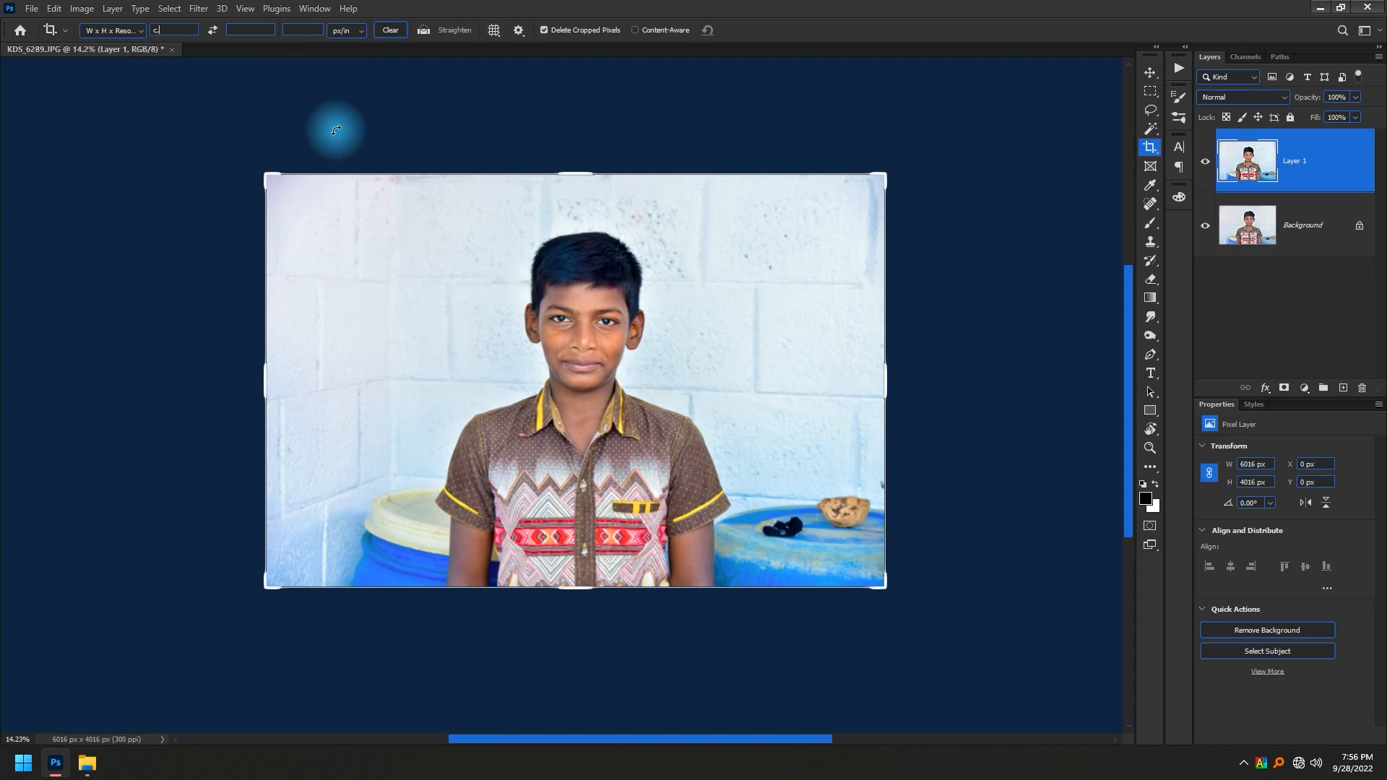
pyautogui.click(336, 130)
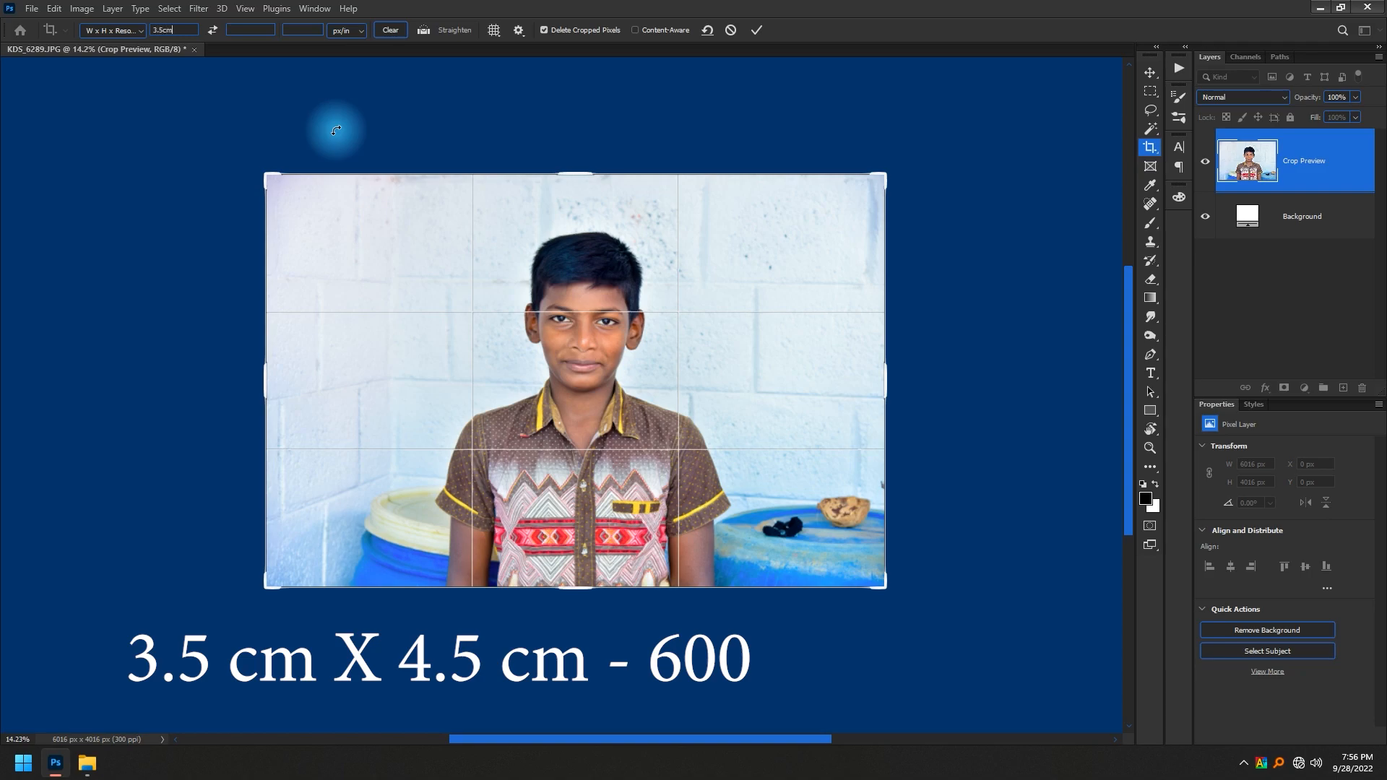
pyautogui.write('4')
pyautogui.write('.5cm')
pyautogui.write('600')
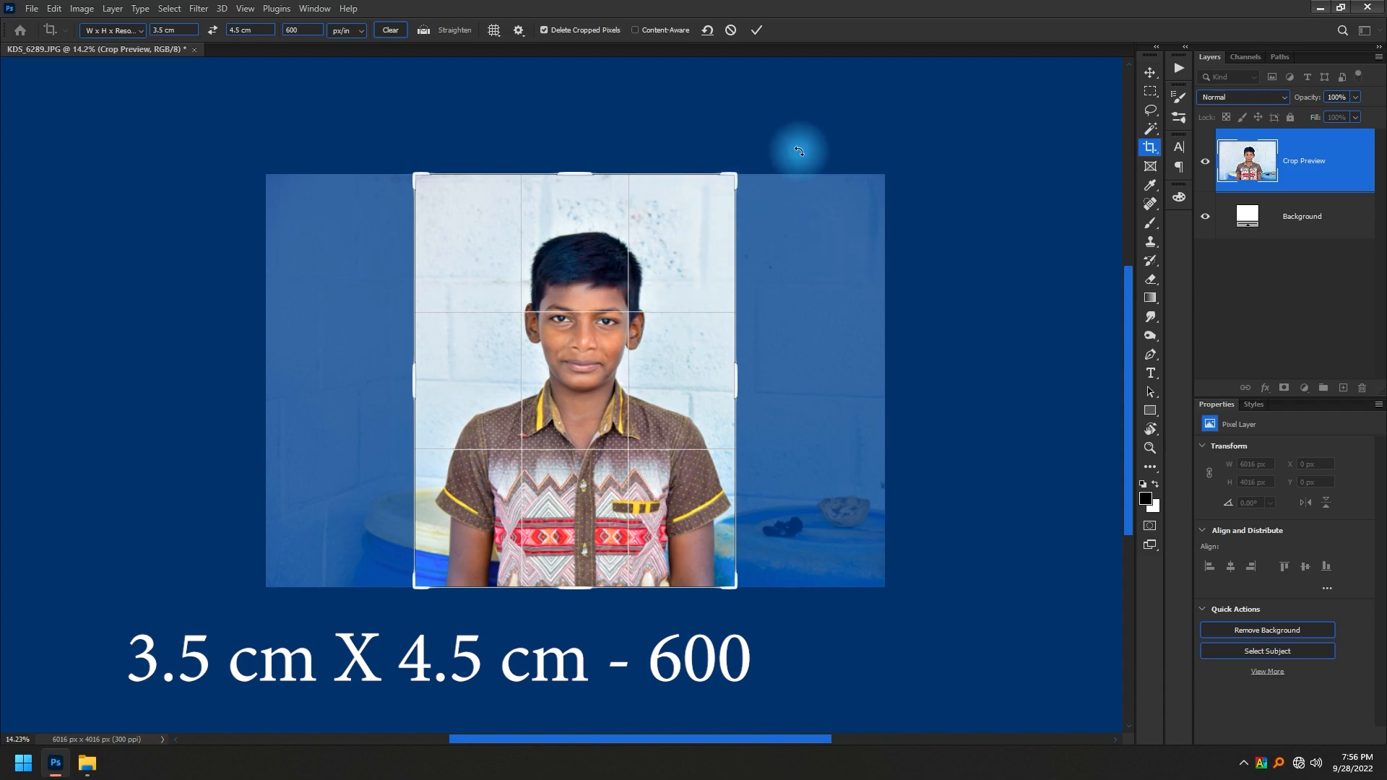
# Tighten the crop frame around the boy's head and shoulders, centre him in it and apply the crop.
pyautogui.moveTo(736, 175); pyautogui.dragTo(691, 234)
pyautogui.moveTo(641, 357); pyautogui.dragTo(623, 371)
pyautogui.hotkey('ctrl', '0')
pyautogui.moveTo(806, 633); pyautogui.dragTo(828, 637)
pyautogui.moveTo(620, 514); pyautogui.dragTo(627, 517)
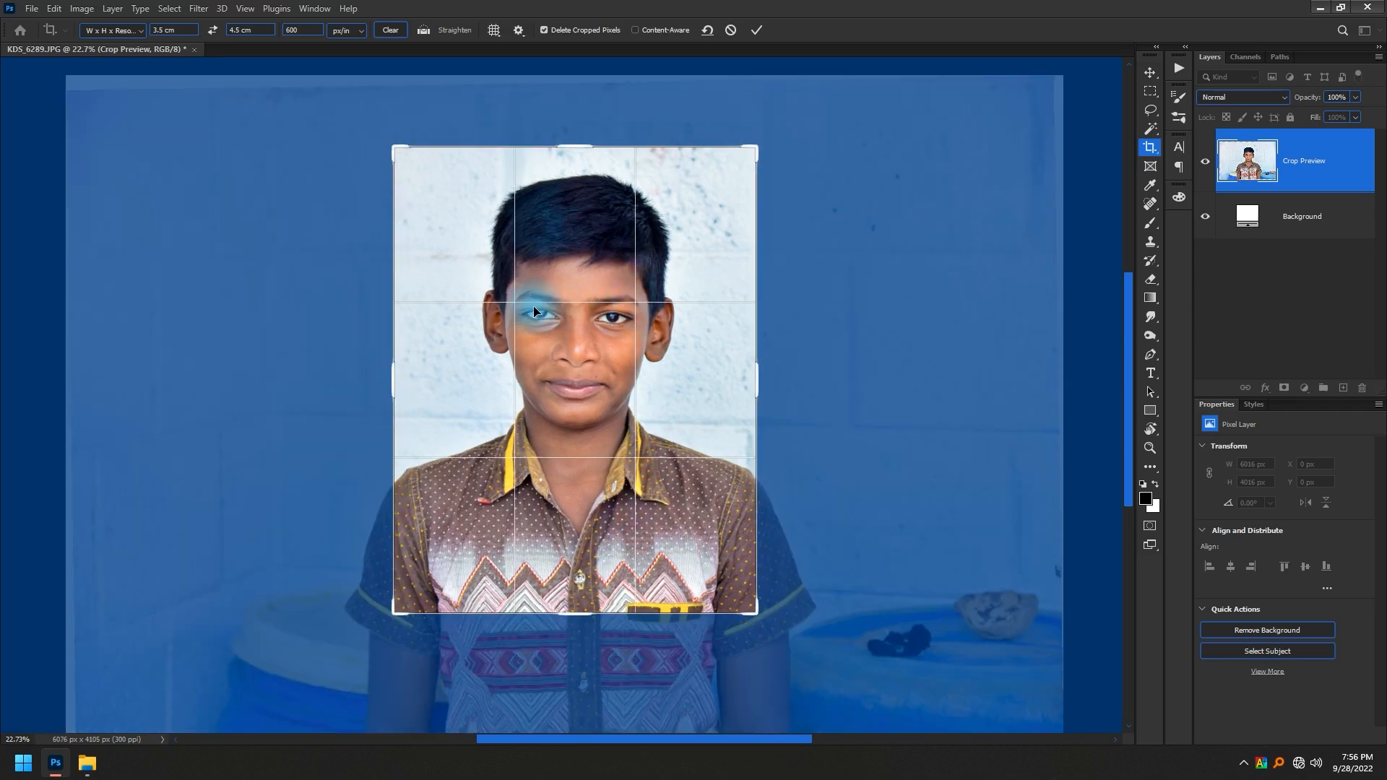
pyautogui.moveTo(783, 375); pyautogui.dragTo(804, 359)
pyautogui.moveTo(585, 610); pyautogui.dragTo(587, 605)
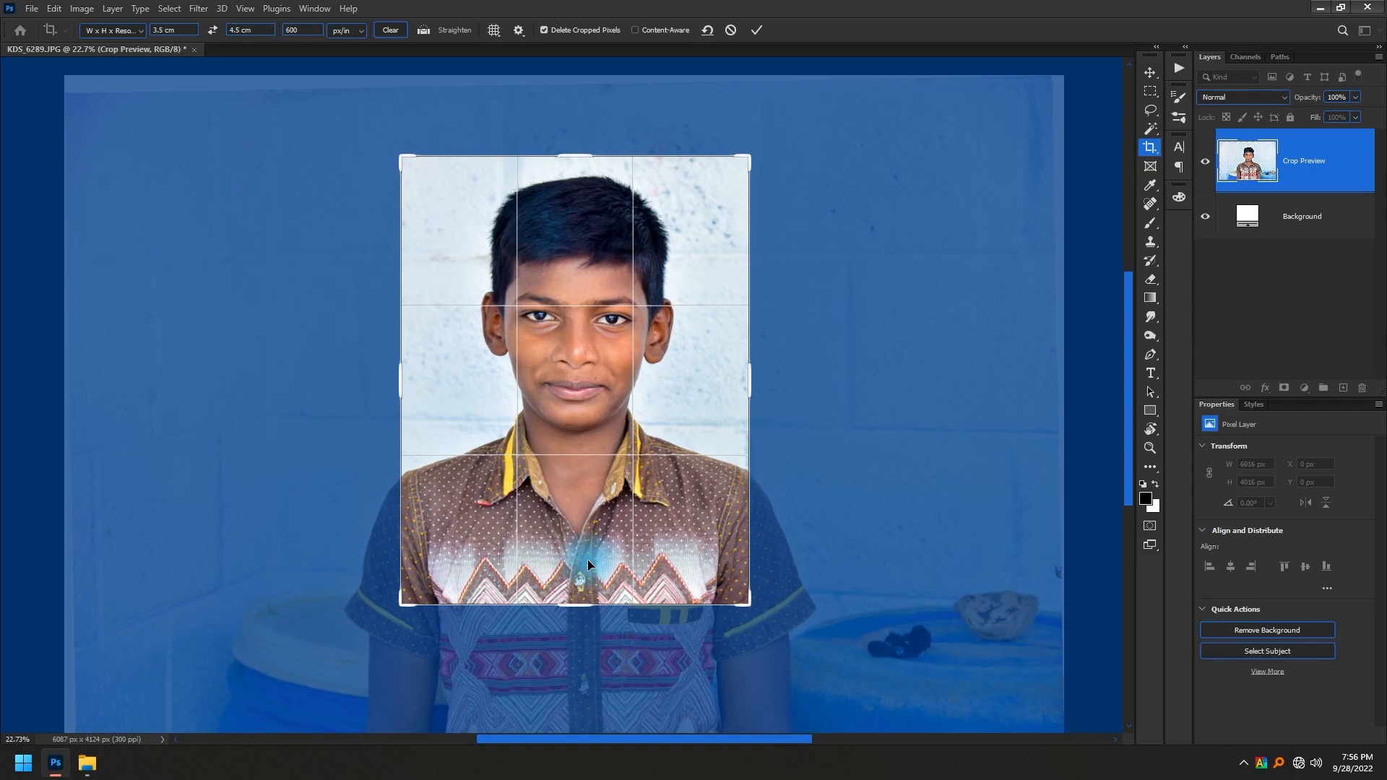
pyautogui.press('Return')
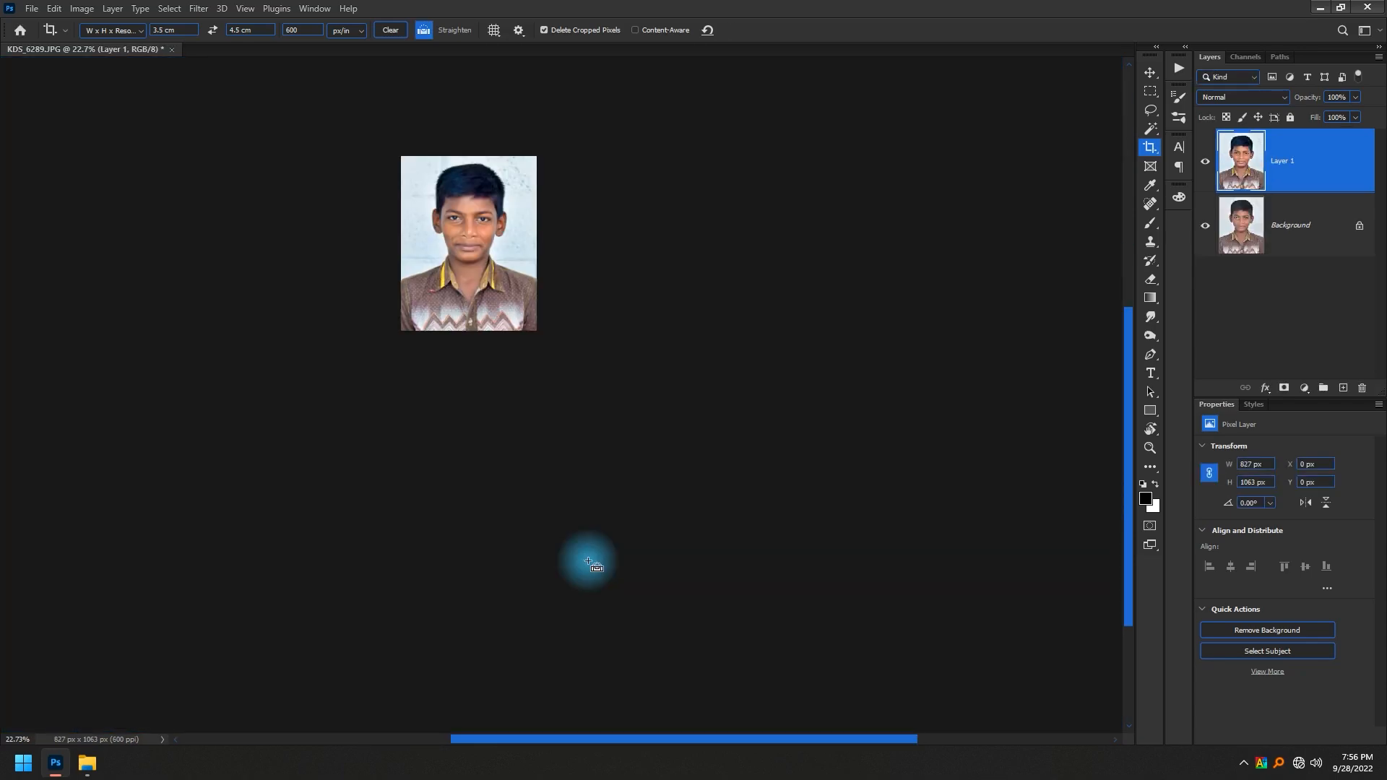
# Select the boy with Select Subject and add a layer mask to Layer 1 from that selection.
pyautogui.hotkey('ctrl', '0')
pyautogui.scroll(-3, 563, 533)
pyautogui.press('v')
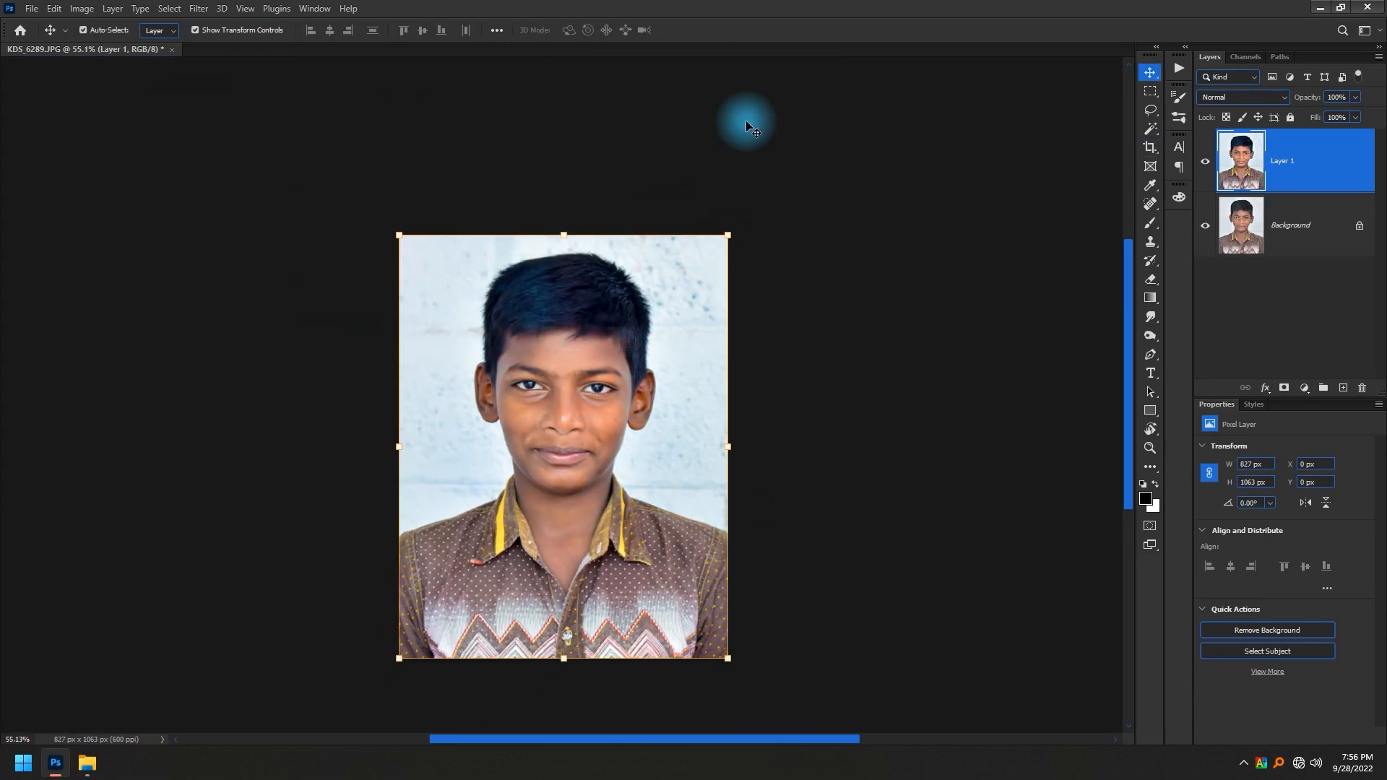
pyautogui.click(1149, 134)
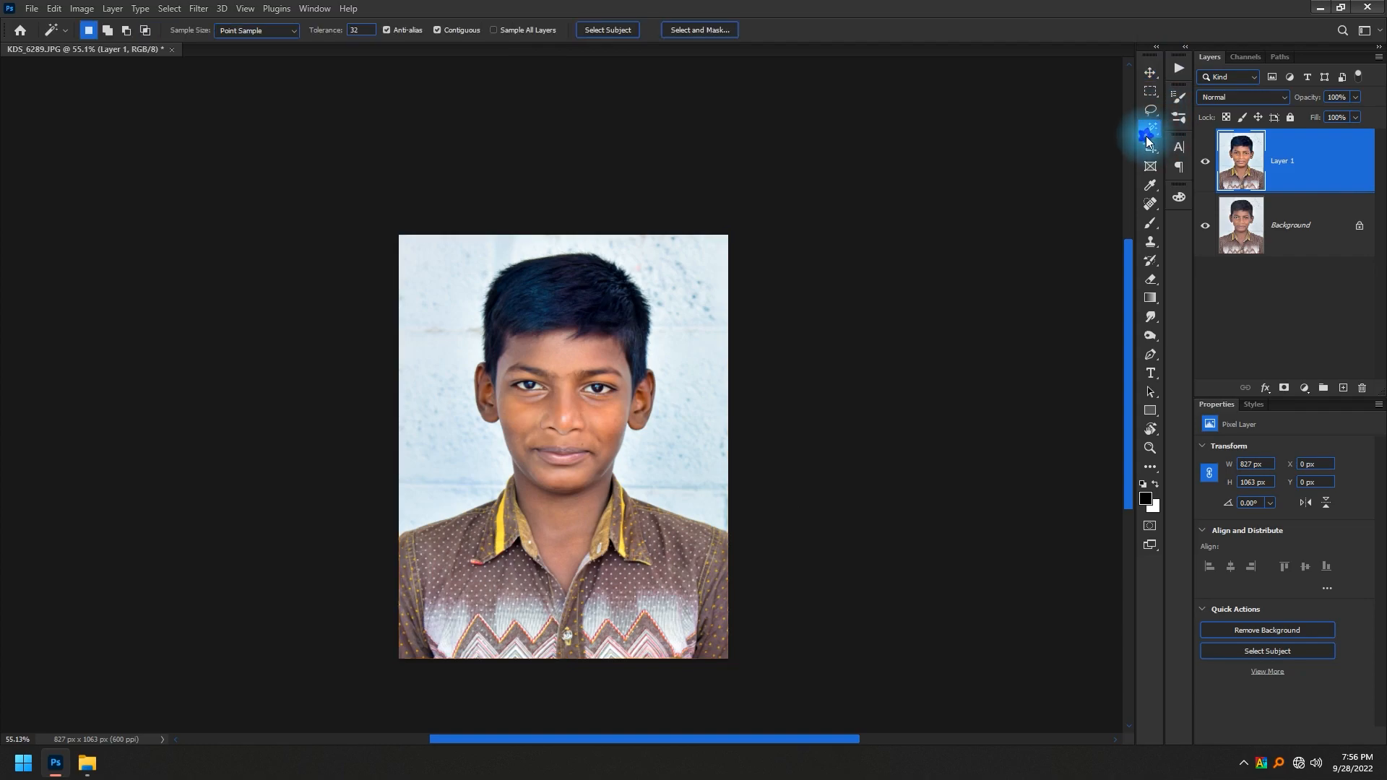
pyautogui.click(608, 32)
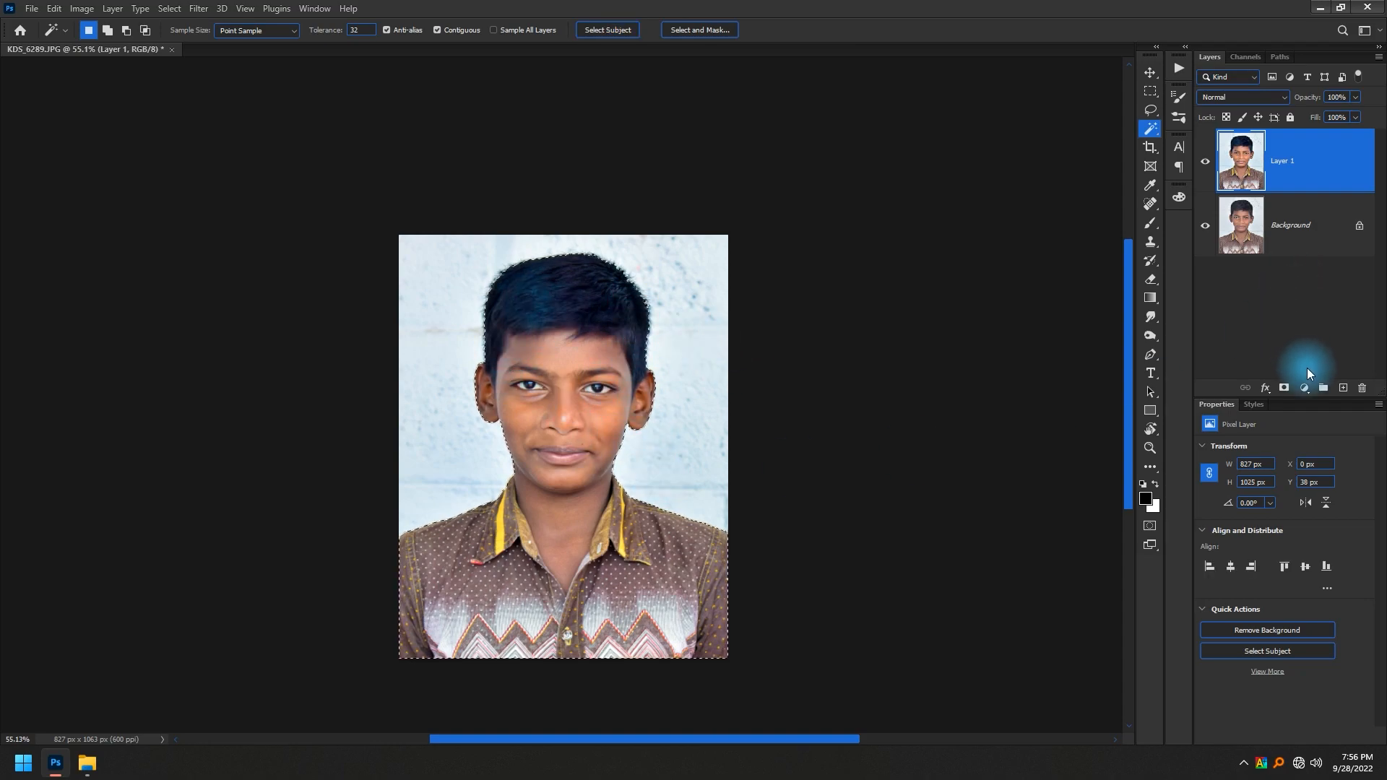
pyautogui.click(1283, 388)
# Add a Solid Color fill of C 100, M 0, Y 0, K 0 and place it beneath Layer 1.
pyautogui.click(1304, 390)
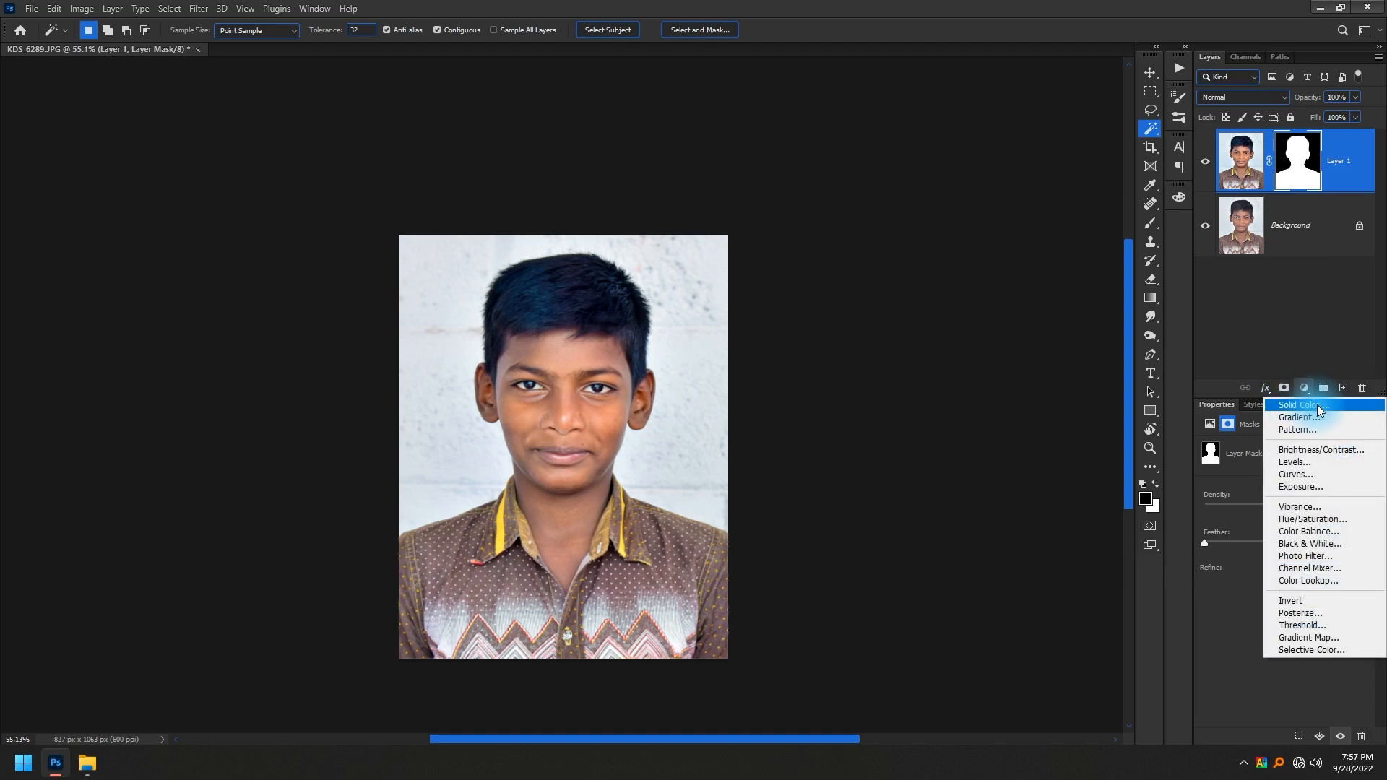
pyautogui.click(1311, 406)
pyautogui.doubleClick(1113, 319)
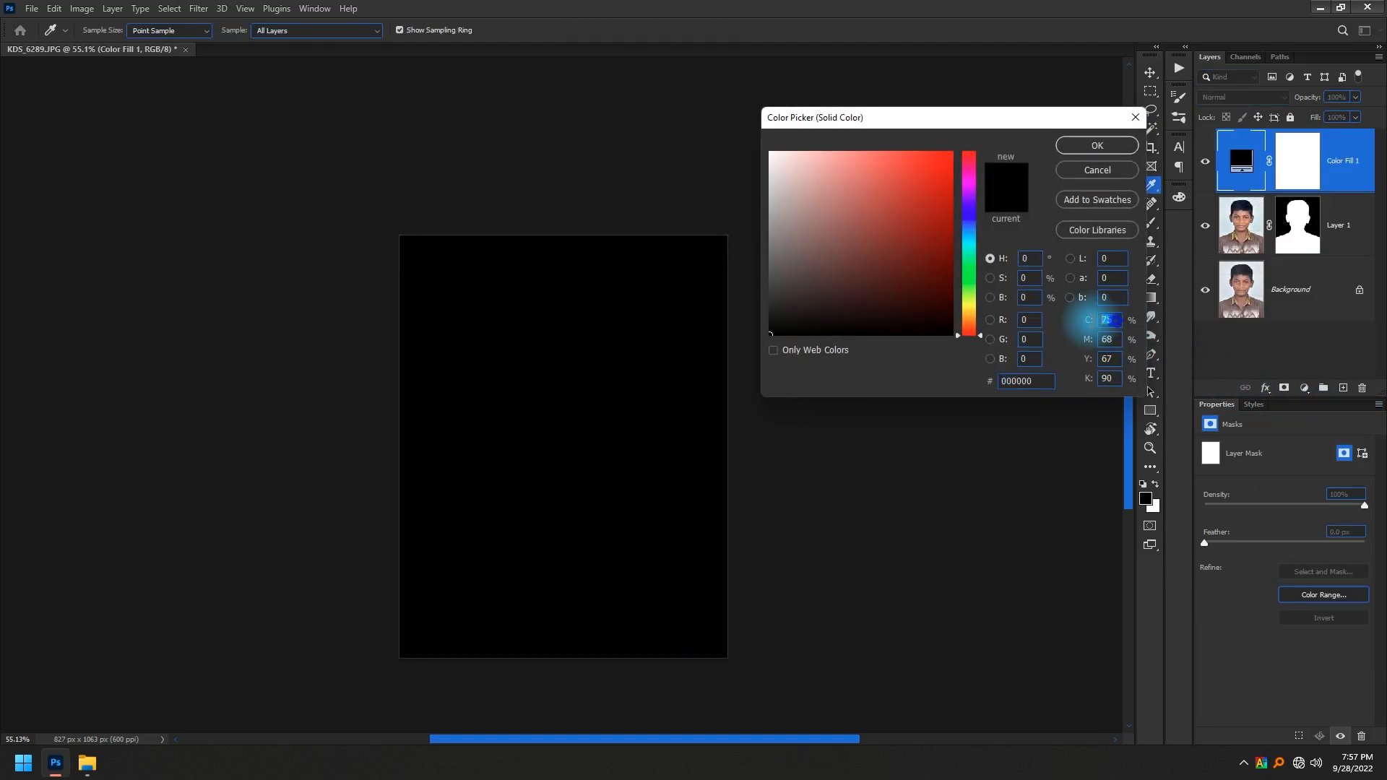
pyautogui.write('100')
pyautogui.press('Tab')
pyautogui.write('0')
pyautogui.press('Tab')
pyautogui.write('0')
pyautogui.press('Tab')
pyautogui.write('0')
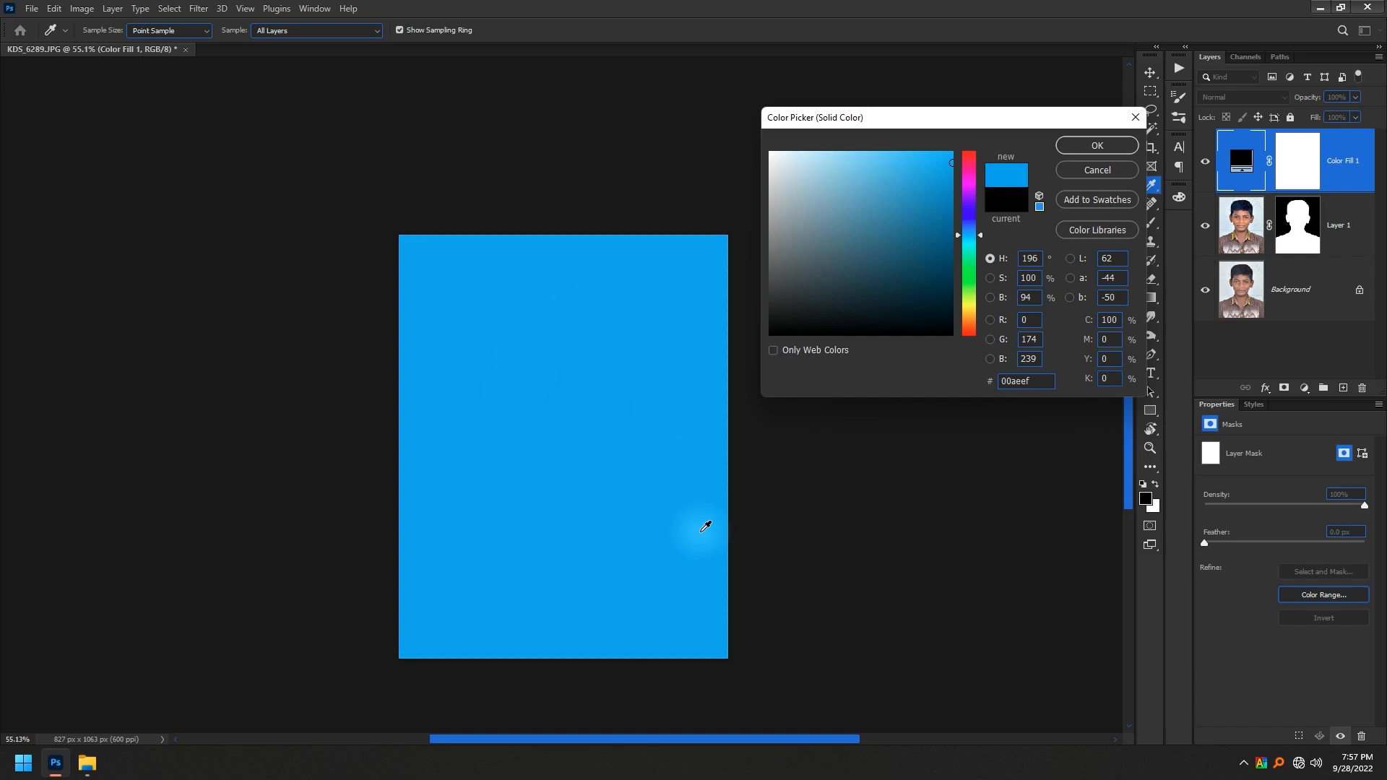
pyautogui.click(1091, 146)
pyautogui.moveTo(1349, 160); pyautogui.dragTo(1323, 265)
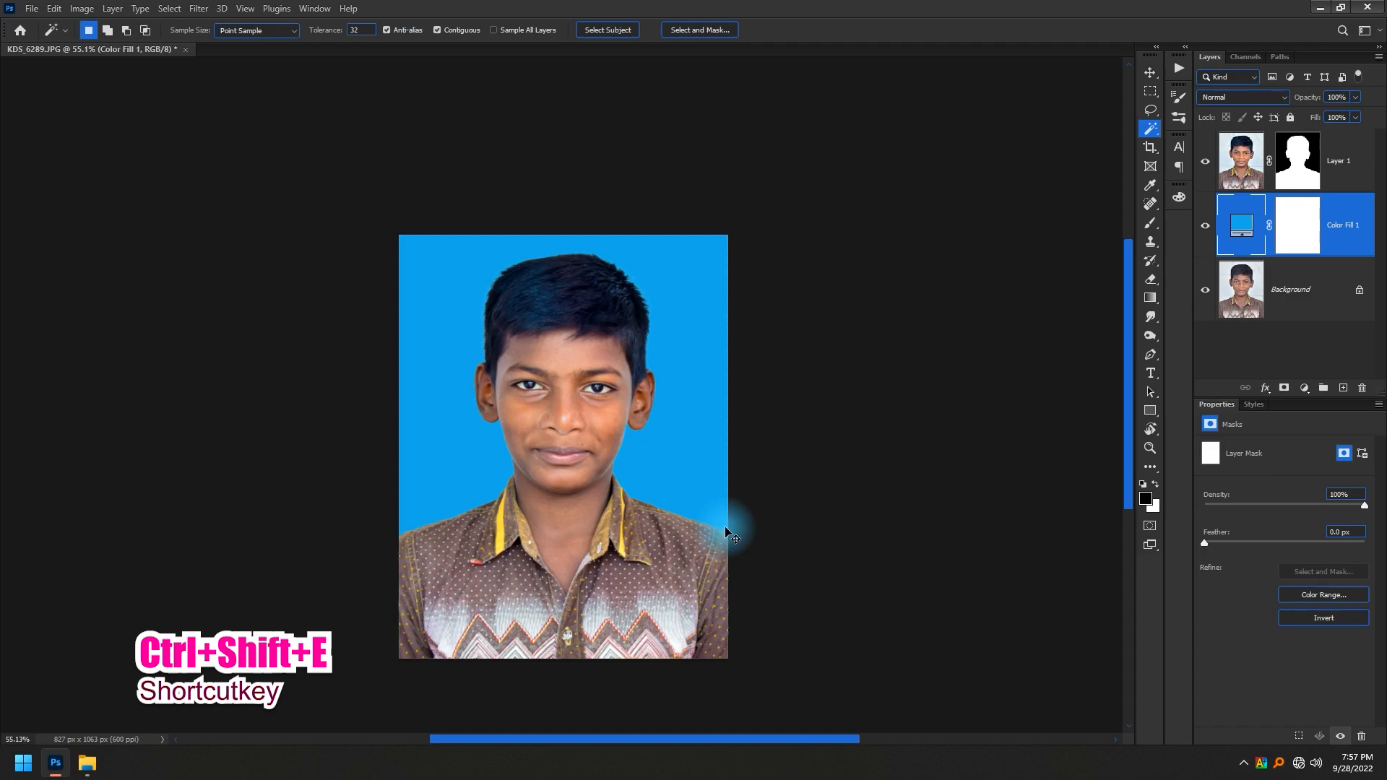
# Merge all visible layers into one and copy the whole image.
pyautogui.hotkey('ctrl', 'shift', 'e')
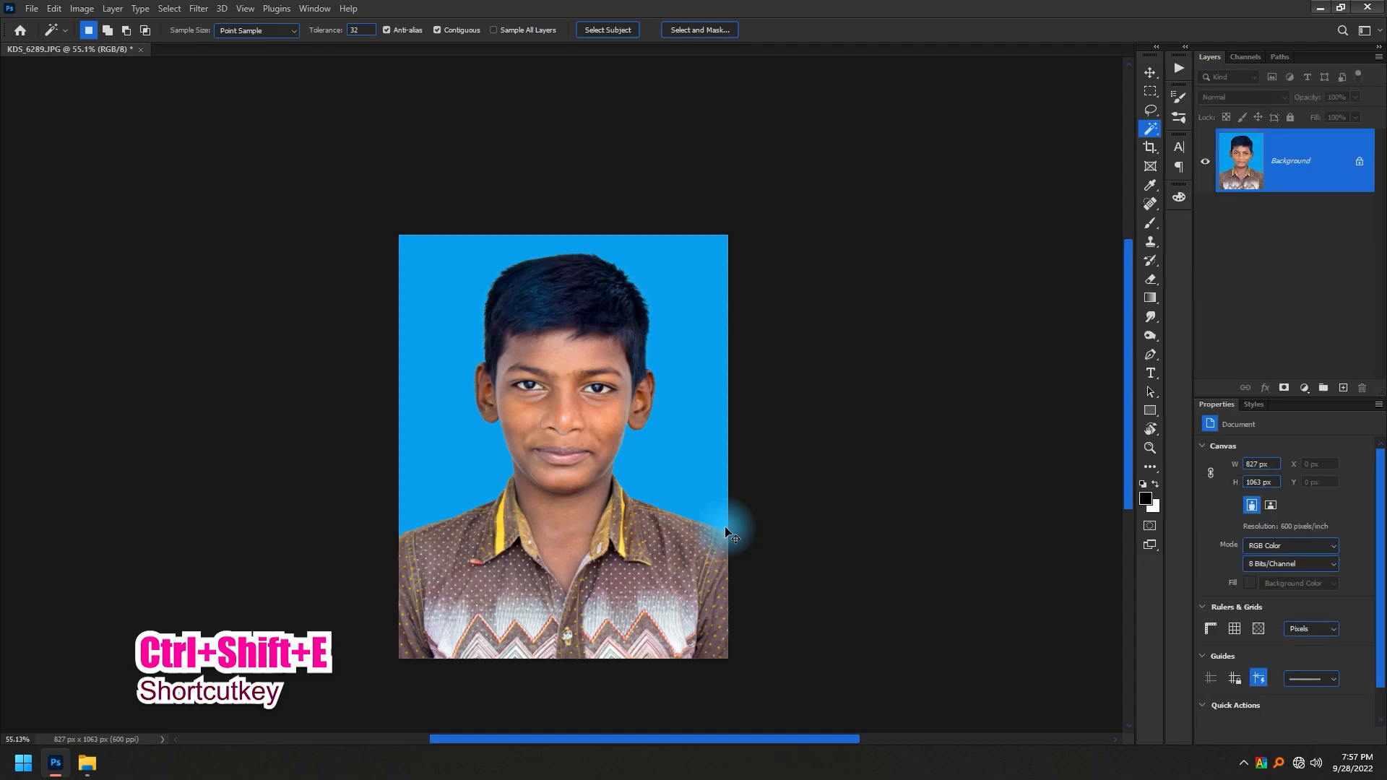
pyautogui.keyDown('ctrl'); pyautogui.click(1262, 147); pyautogui.keyUp('ctrl')
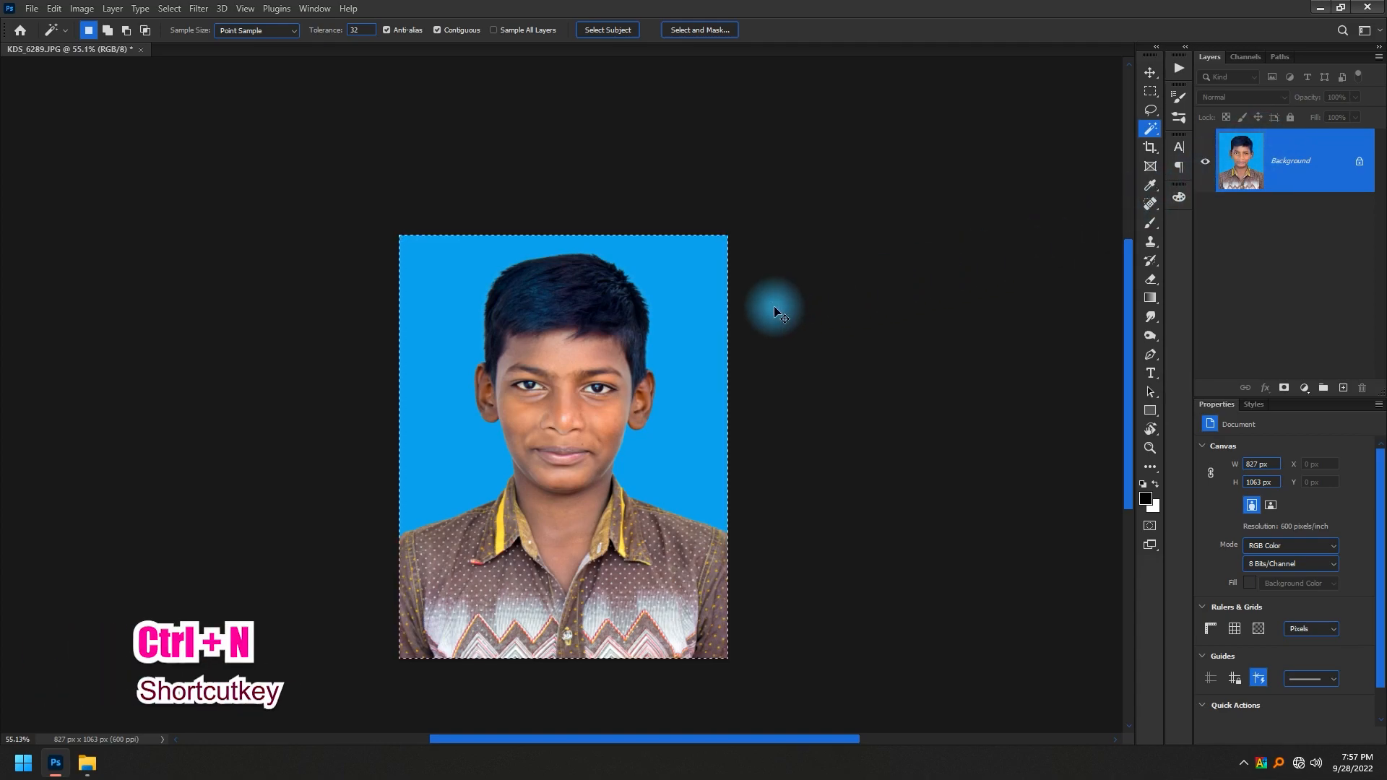
# Create a new landscape document of 6 x 4 inches at 600 pixels/inch with a white background.
pyautogui.hotkey('ctrl', 'n')
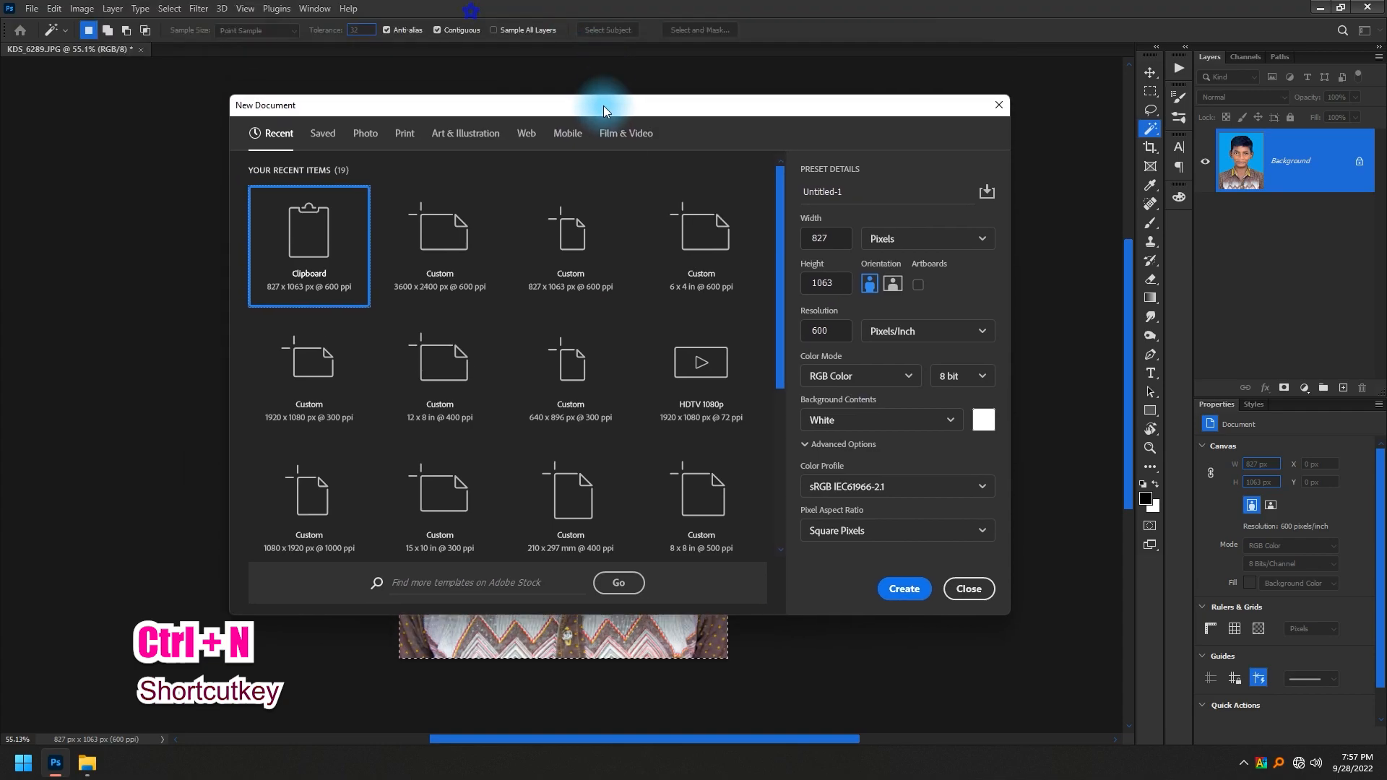
pyautogui.moveTo(604, 106); pyautogui.dragTo(603, 108)
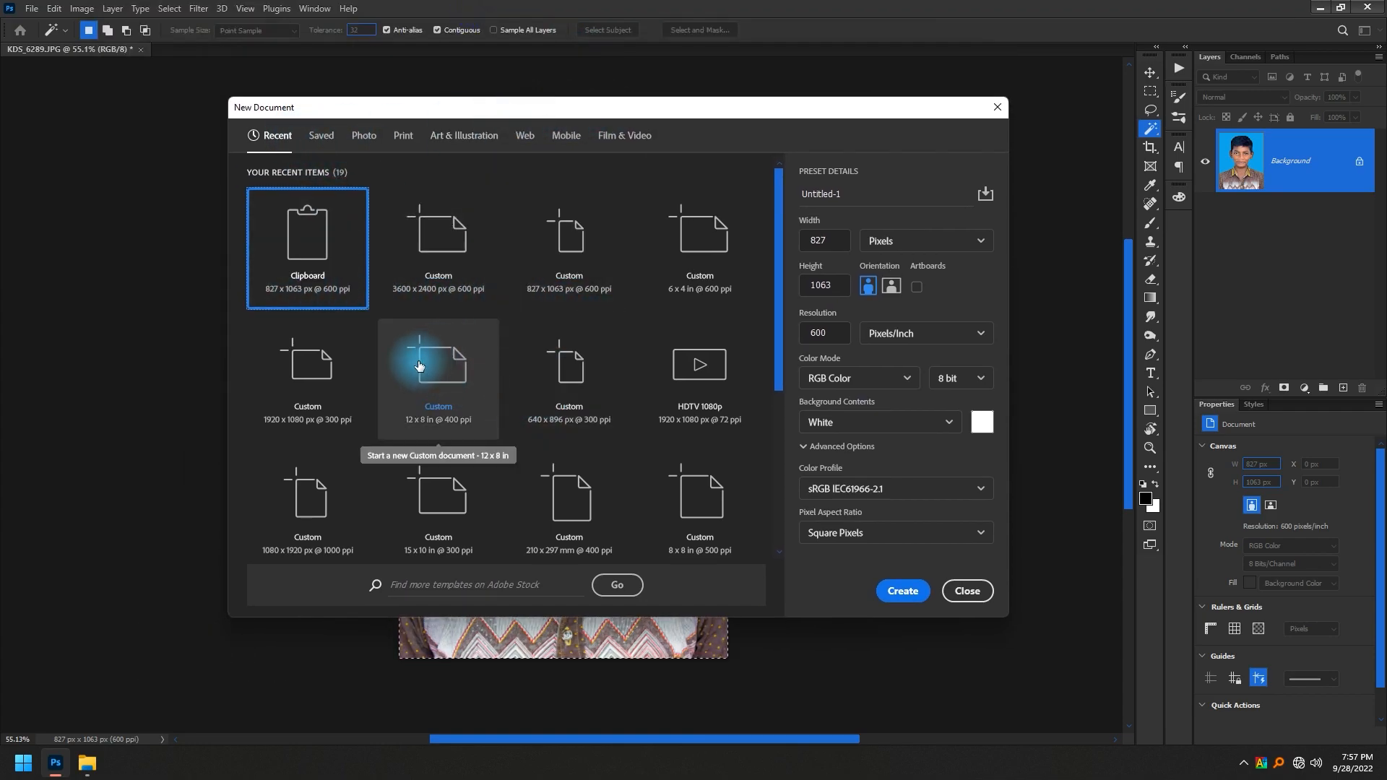
pyautogui.click(459, 353)
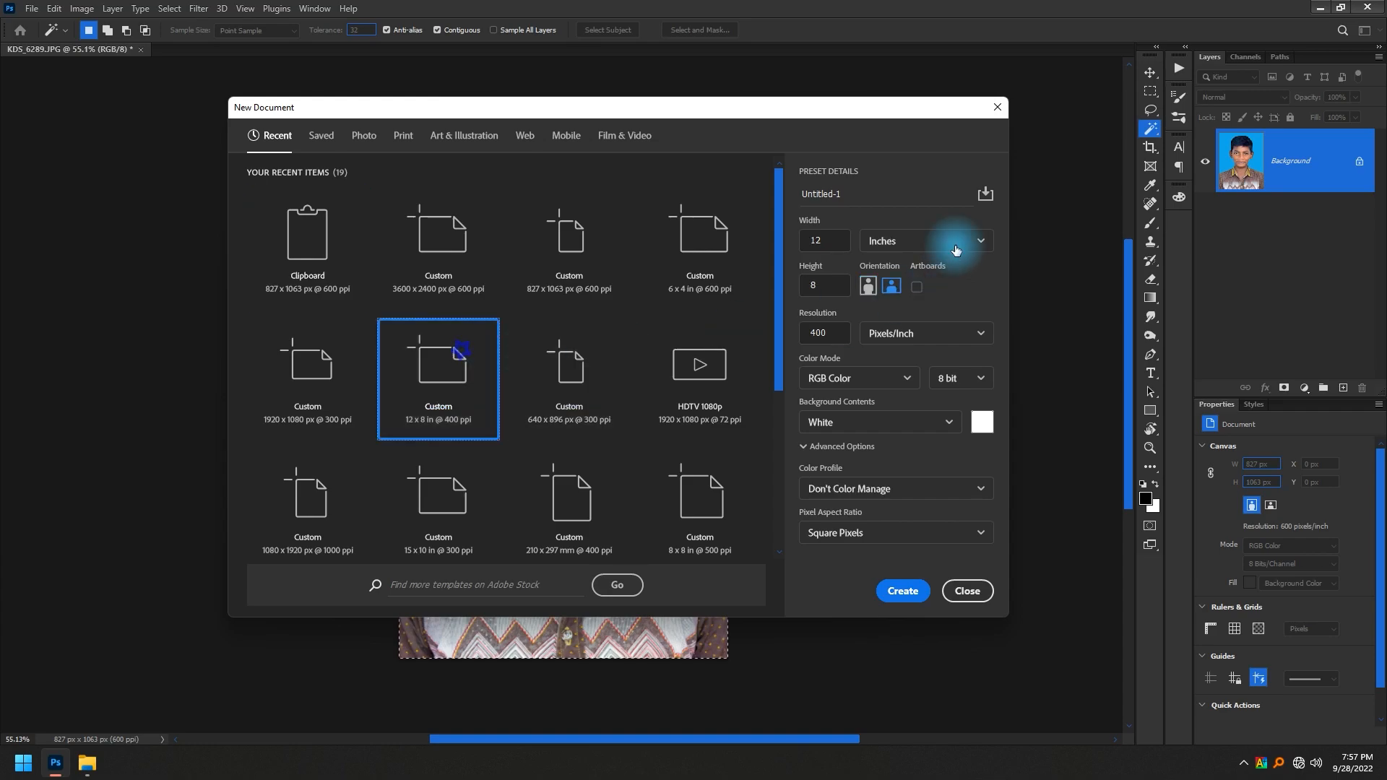
pyautogui.doubleClick(824, 240)
pyautogui.write('6')
pyautogui.press('Tab')
pyautogui.press('Tab')
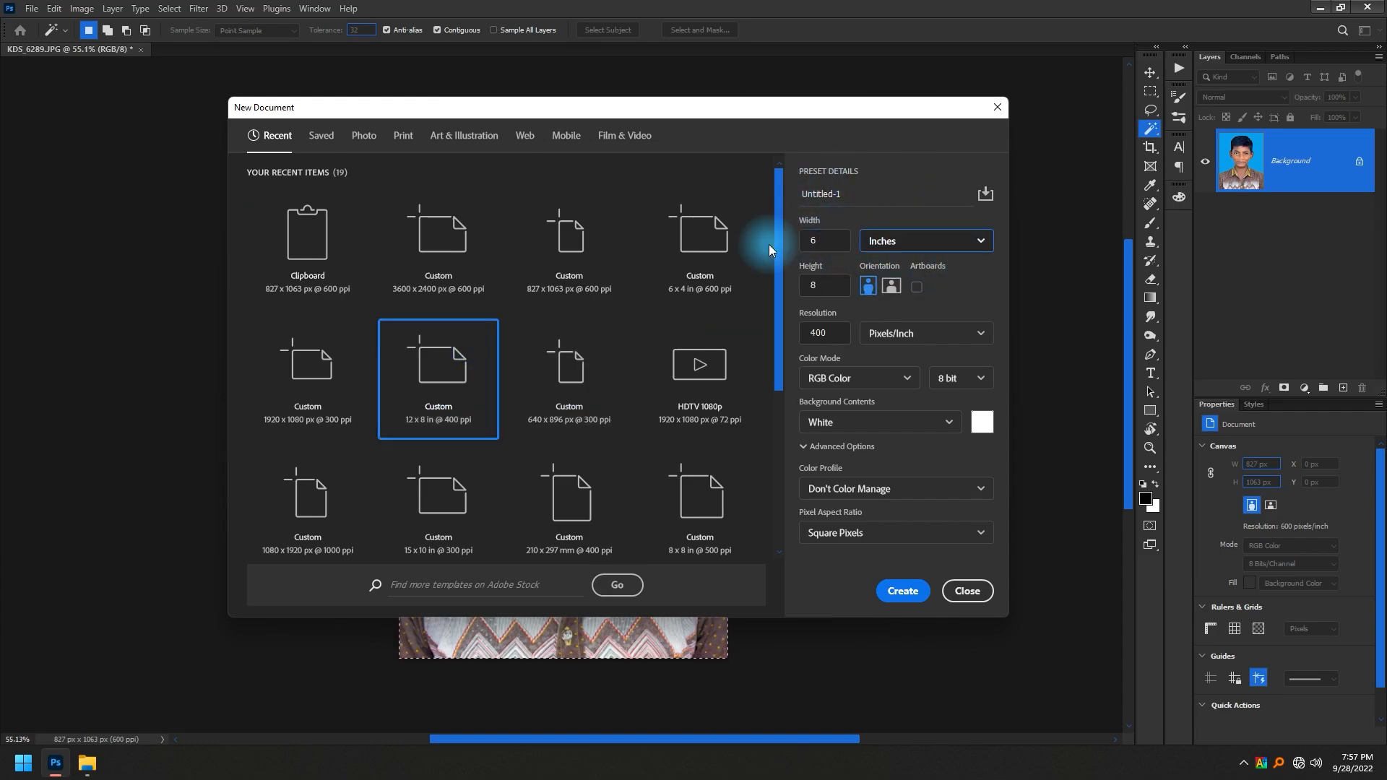
pyautogui.write('4')
pyautogui.doubleClick(806, 335)
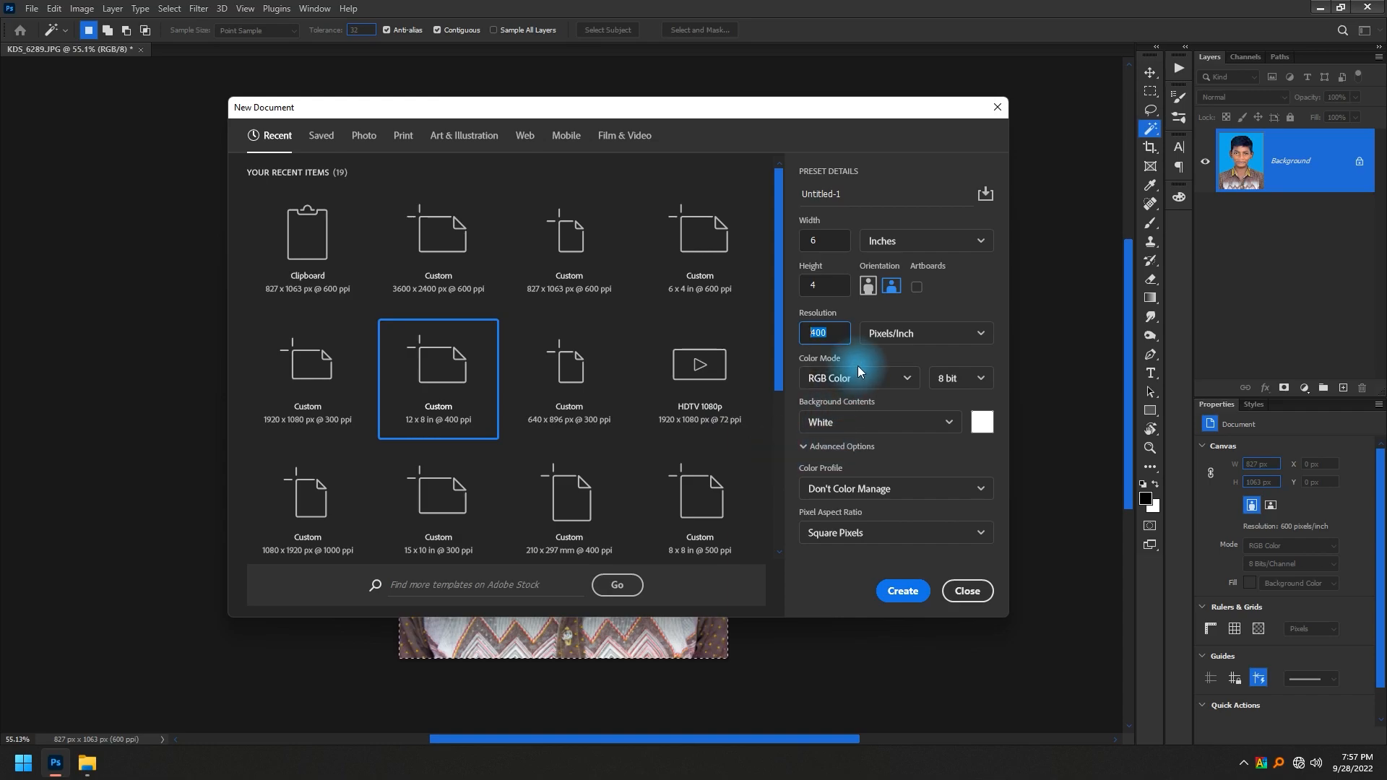
pyautogui.click(905, 593)
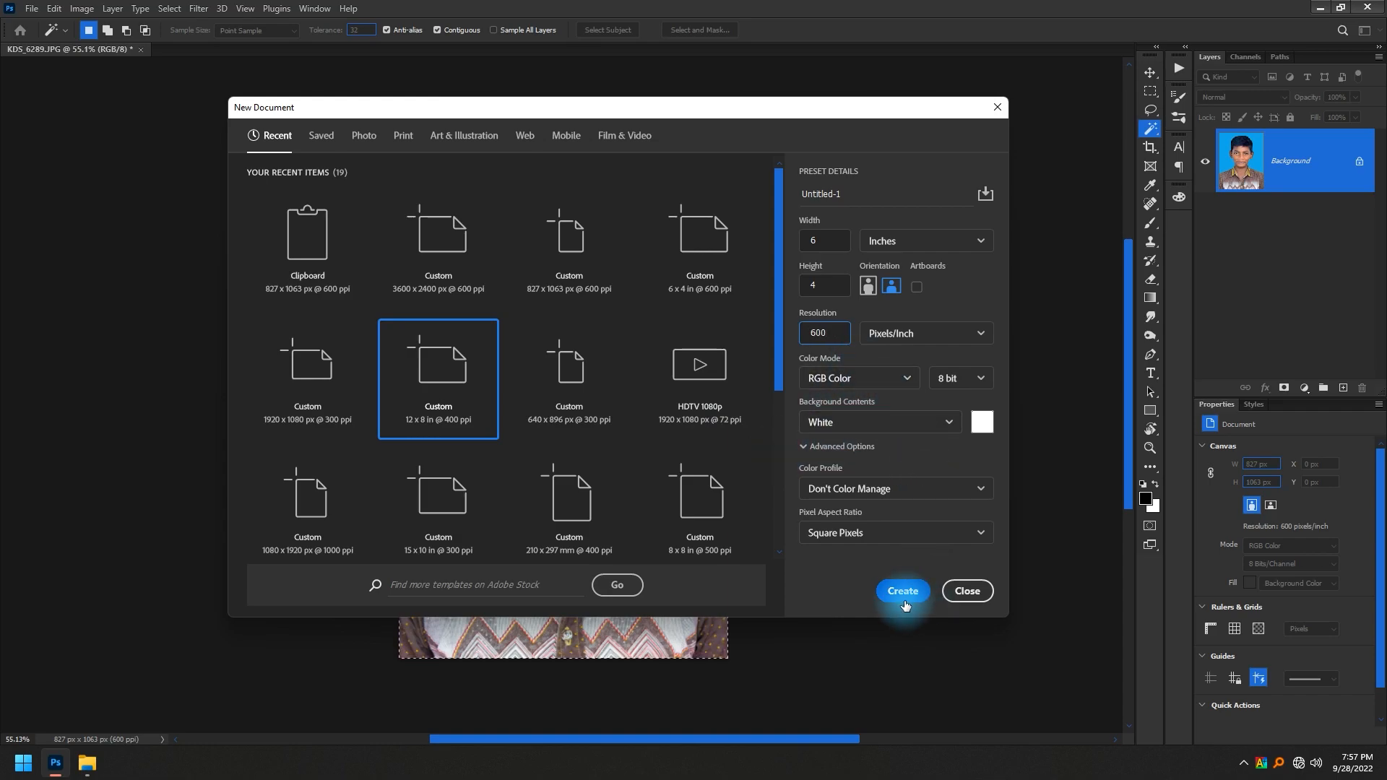
# Paste the passport photo into the new sheet and arrange three copies in an upper row, 71 px apart.
pyautogui.hotkey('ctrl', 'v')
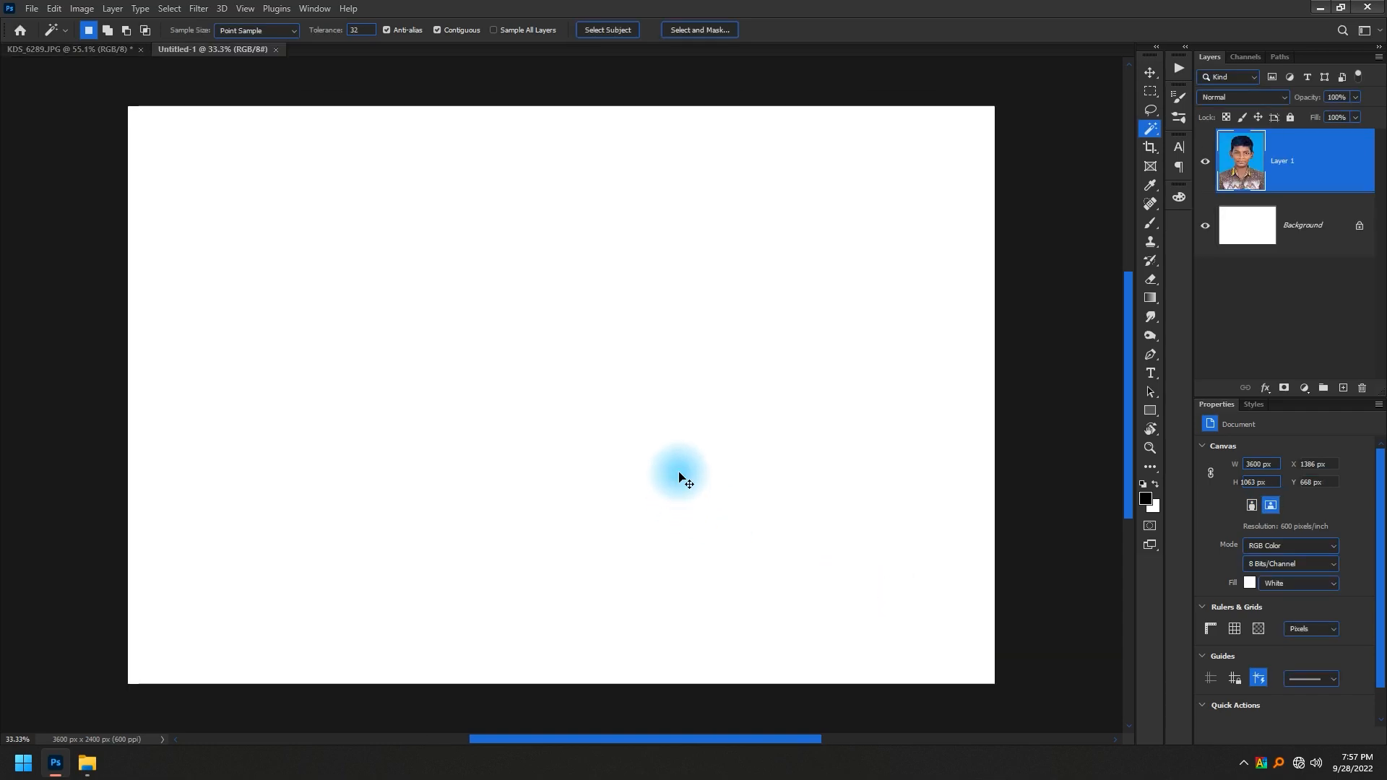
pyautogui.press('v')
pyautogui.moveTo(588, 410); pyautogui.dragTo(651, 276)
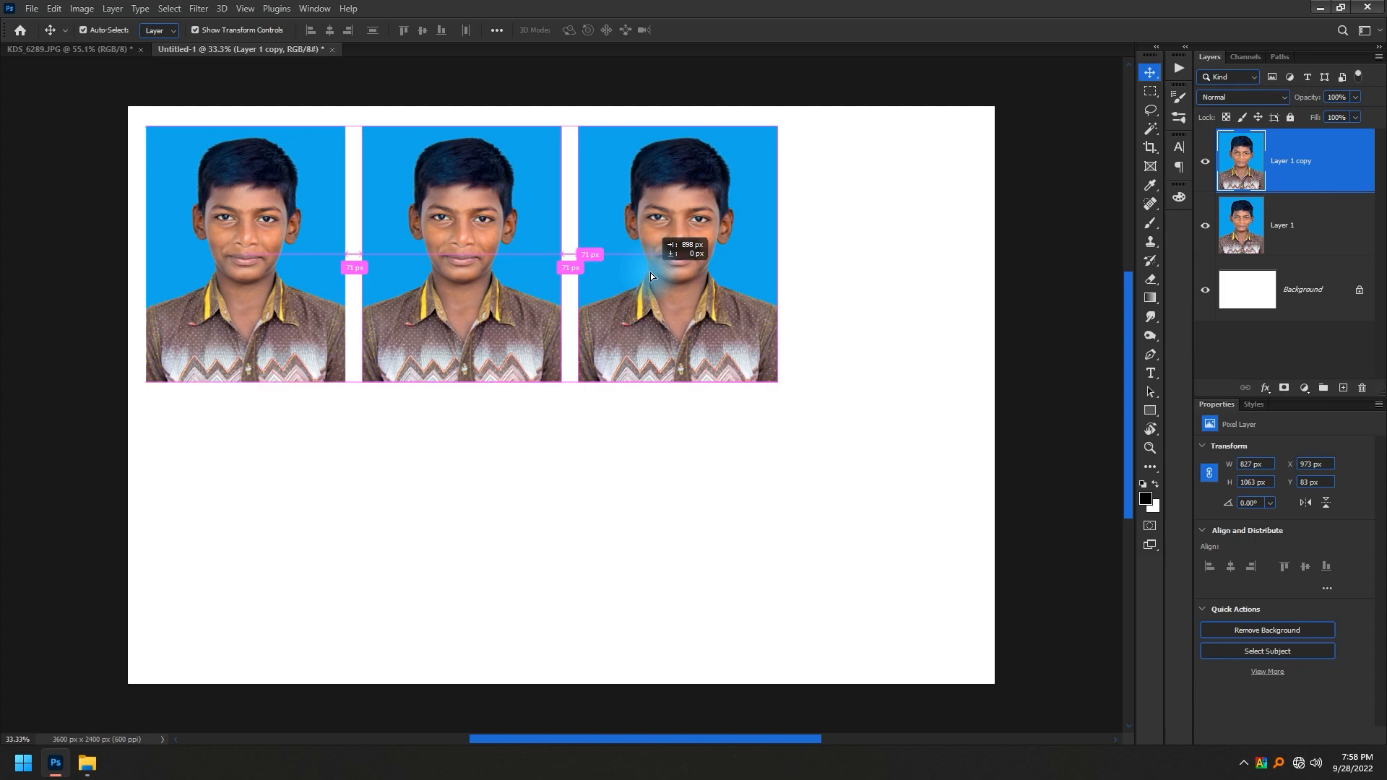
pyautogui.moveTo(650, 276); pyautogui.dragTo(650, 276)
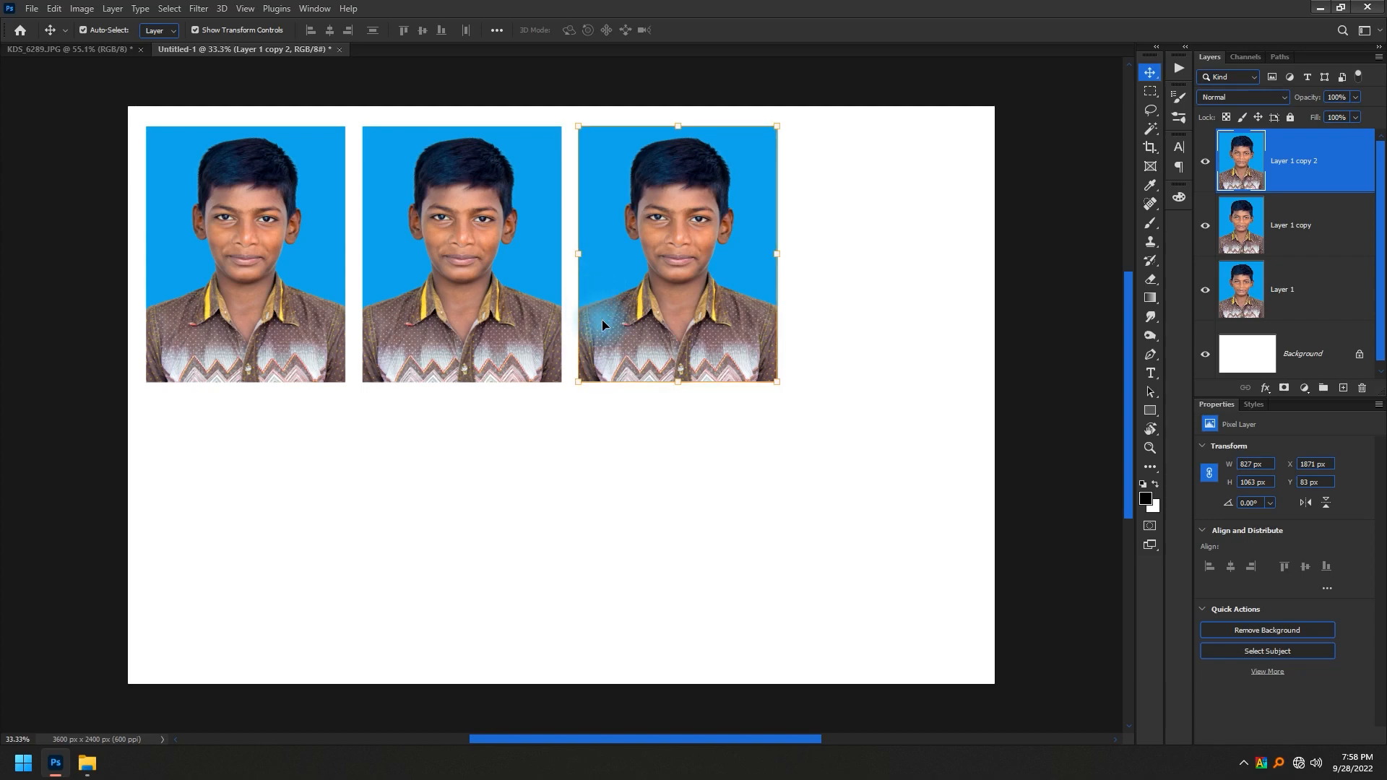
# Select the three photos of the upper row and duplicate them straight down as a second row.
pyautogui.moveTo(680, 434); pyautogui.dragTo(379, 443)
pyautogui.click(639, 293)
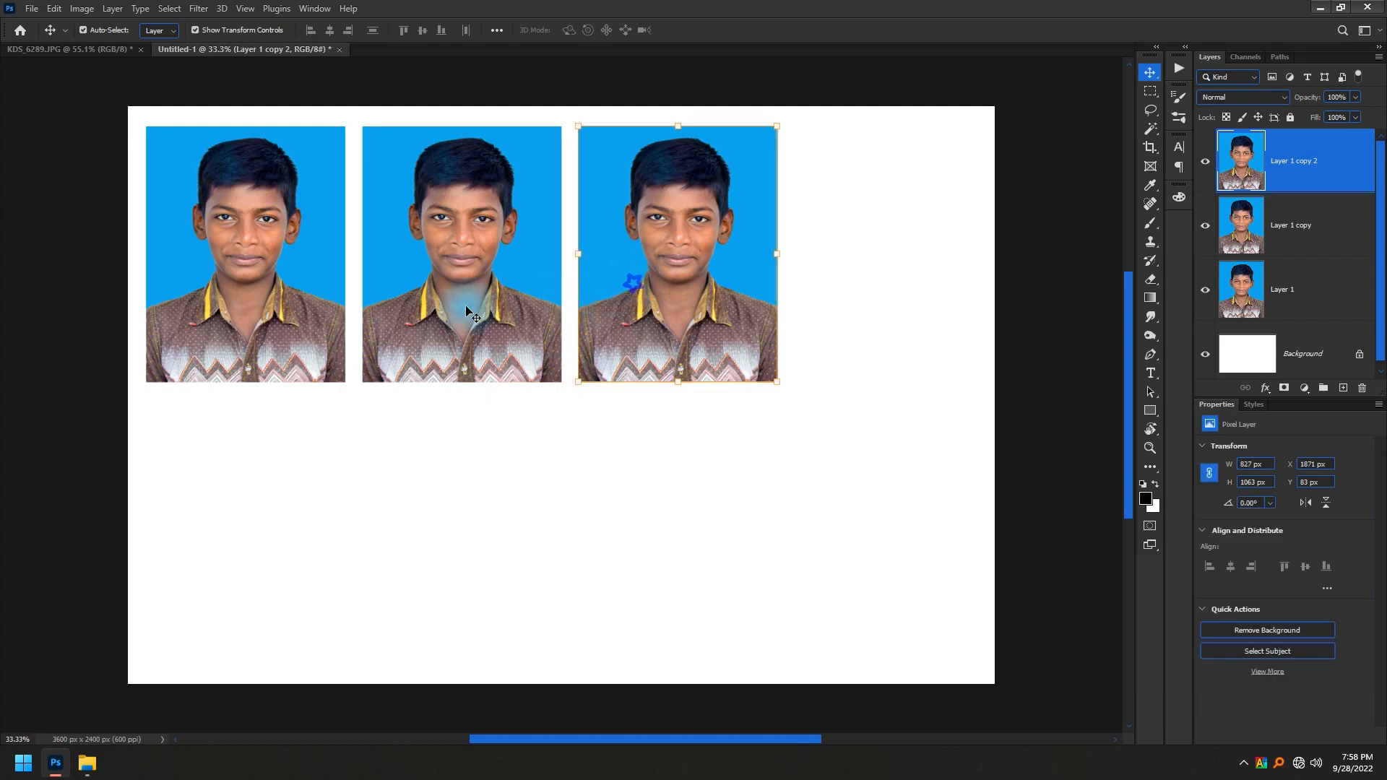
pyautogui.keyDown('shift'); pyautogui.click(462, 305); pyautogui.keyUp('shift')
pyautogui.keyDown('shift'); pyautogui.click(249, 299); pyautogui.keyUp('shift')
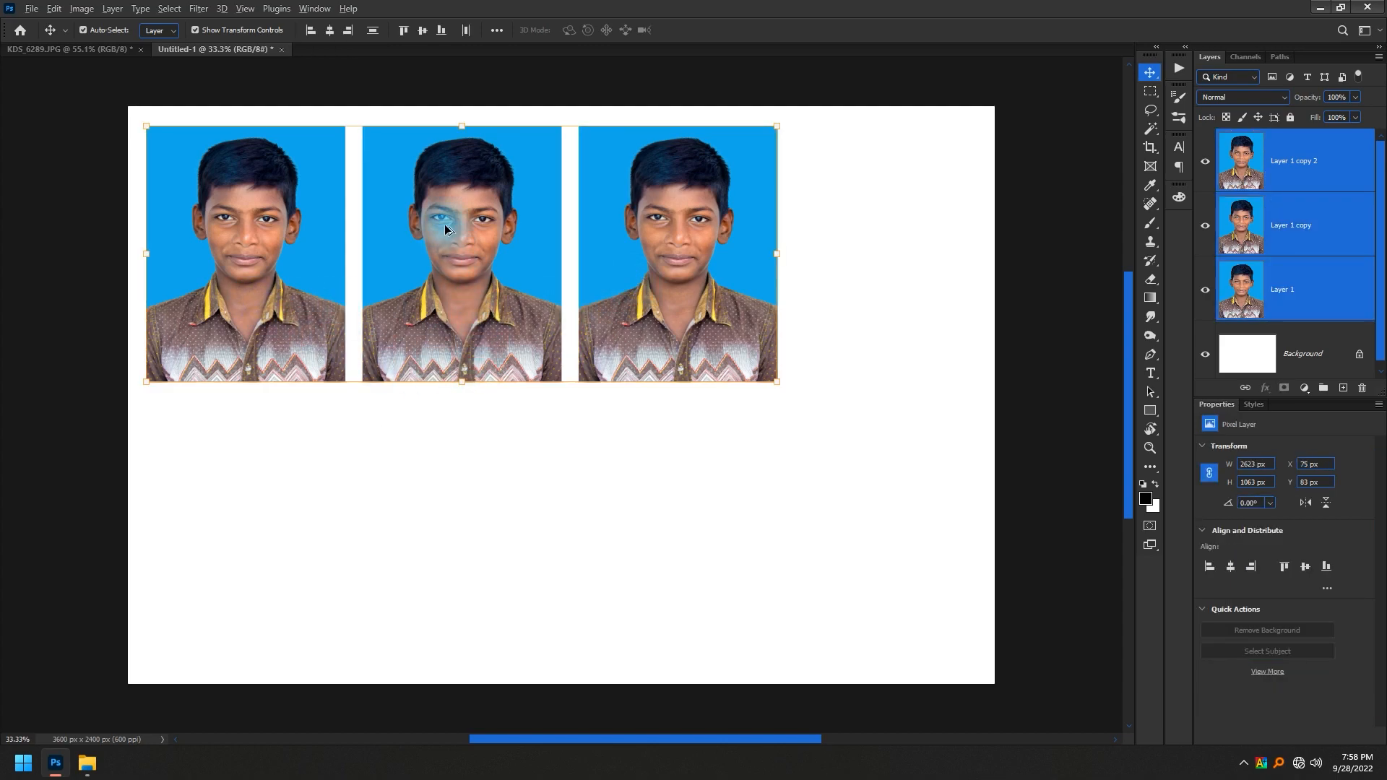
pyautogui.press('ctrl')
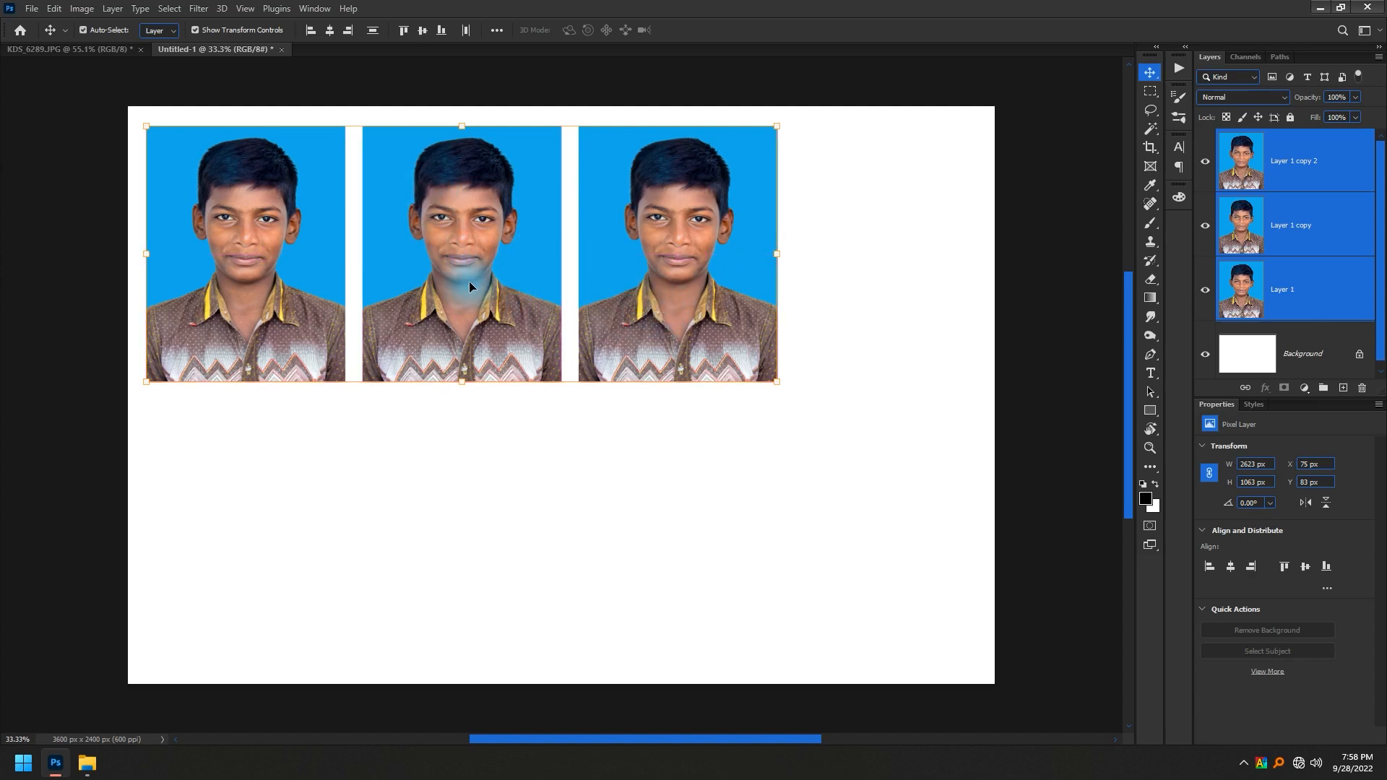
pyautogui.moveTo(462, 210); pyautogui.dragTo(468, 501)
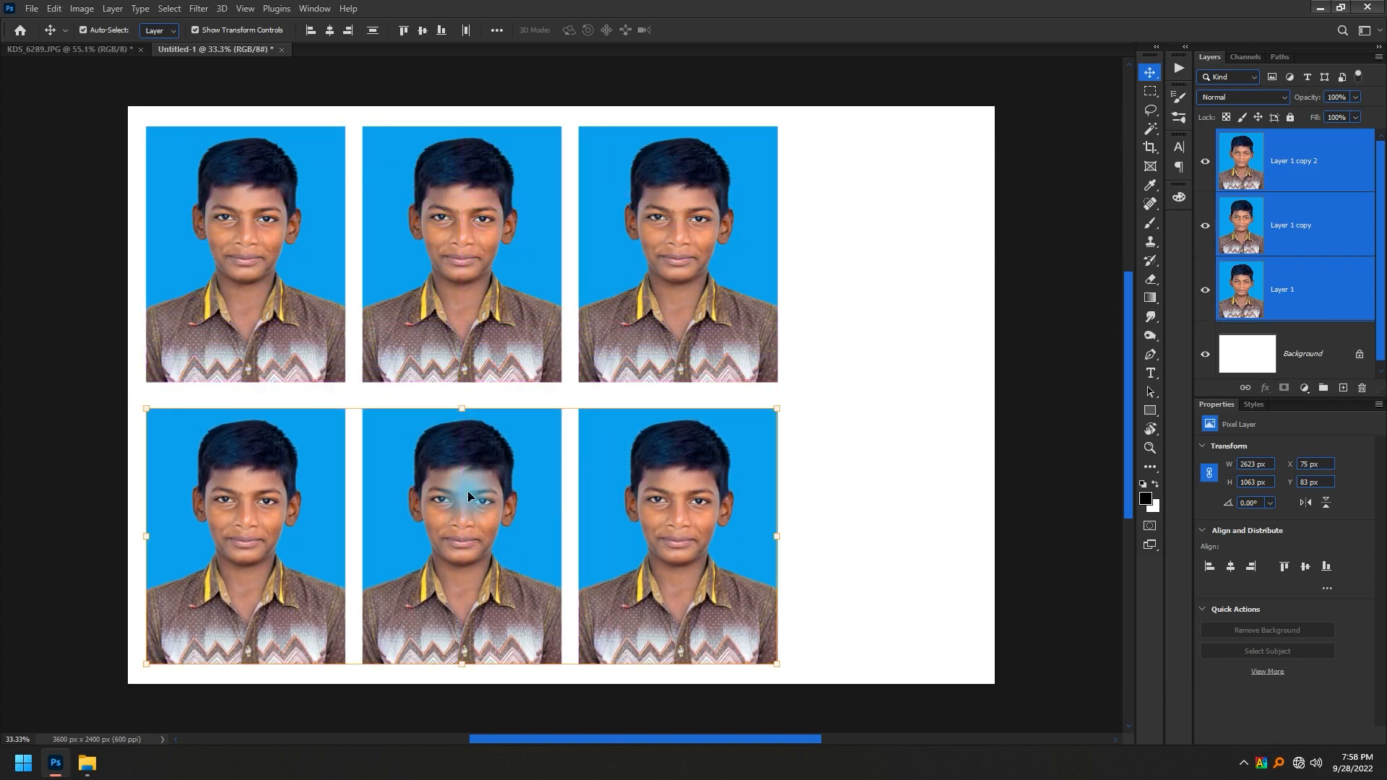
# Select all six photos, nudge them up about 12 px on the sheet and deselect them.
pyautogui.moveTo(800, 269); pyautogui.dragTo(243, 554)
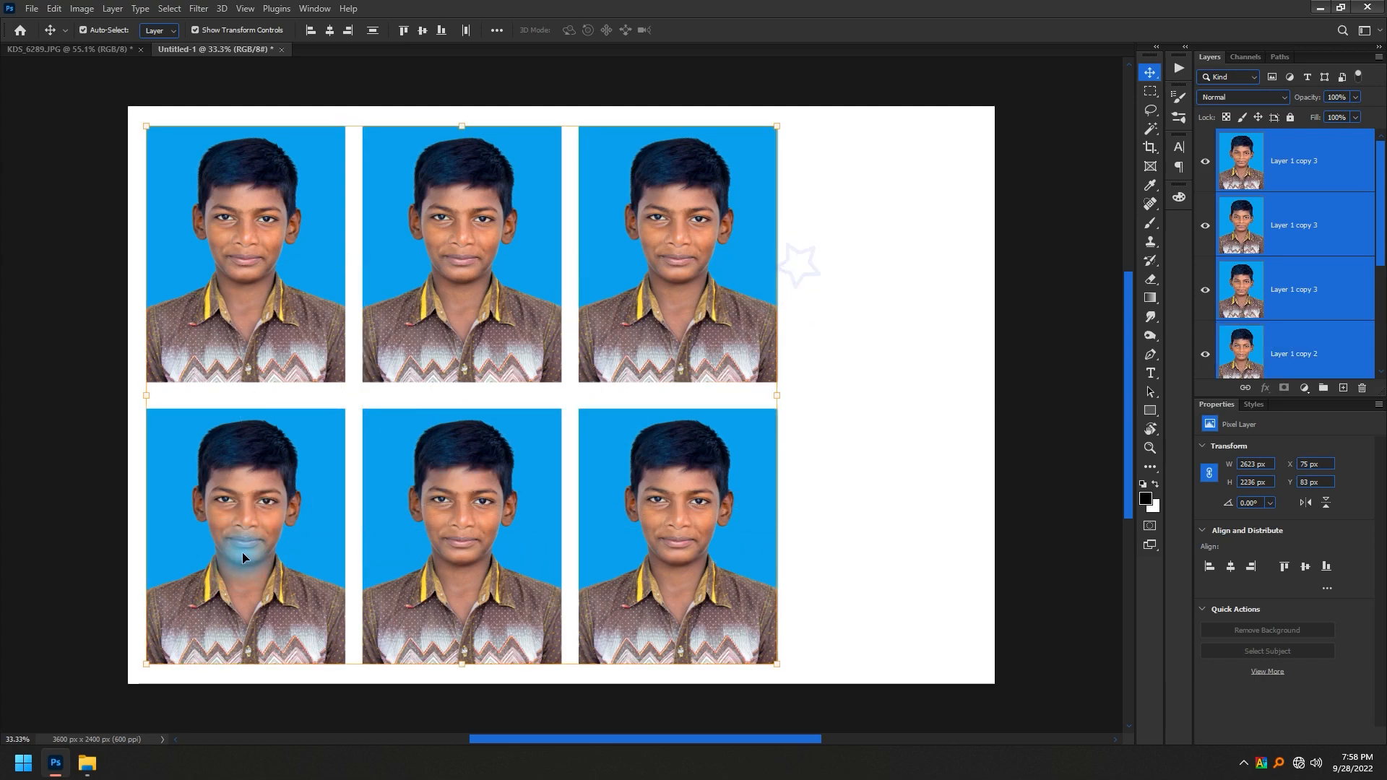
pyautogui.press('Up')
pyautogui.press('Up')
pyautogui.press('Up')
pyautogui.press('Up')
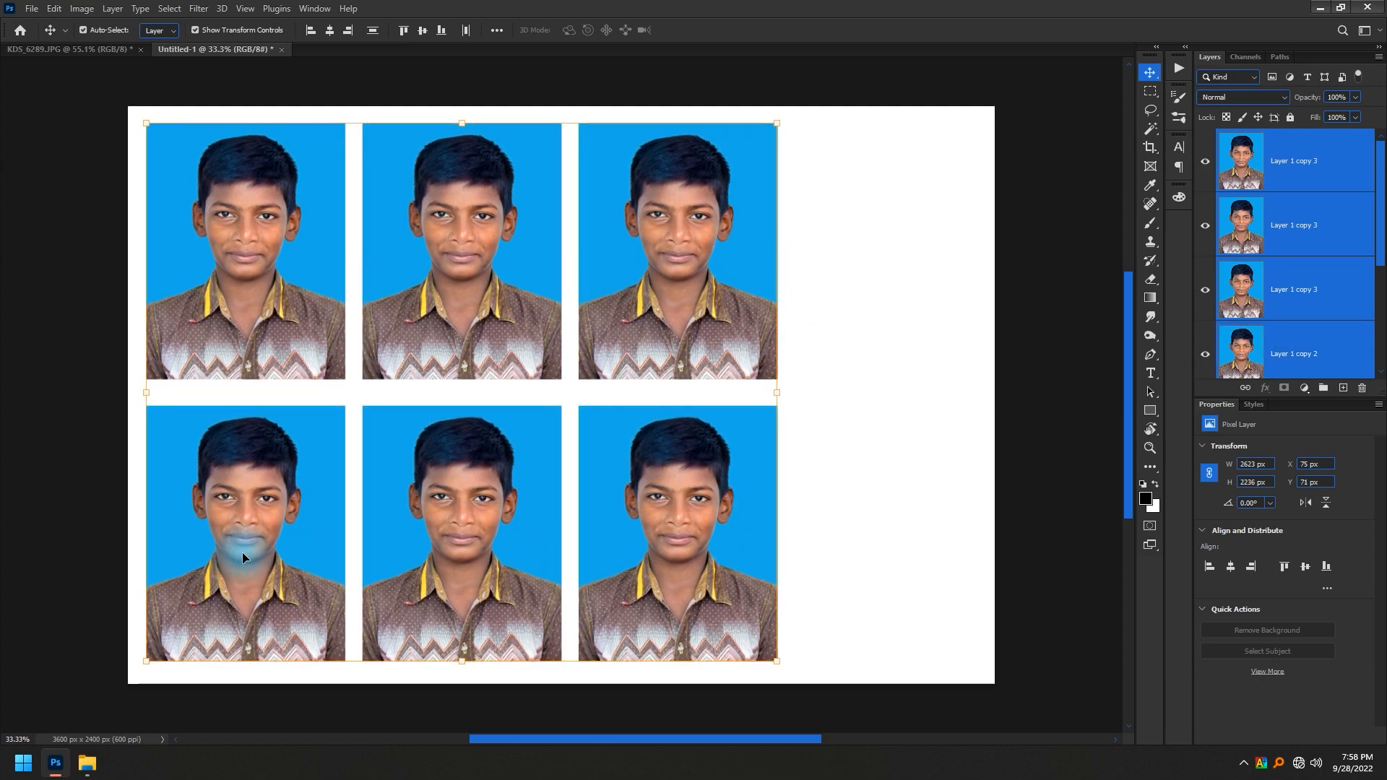
pyautogui.scroll(-2, 1347, 253)
pyautogui.scroll(1, 1348, 254)
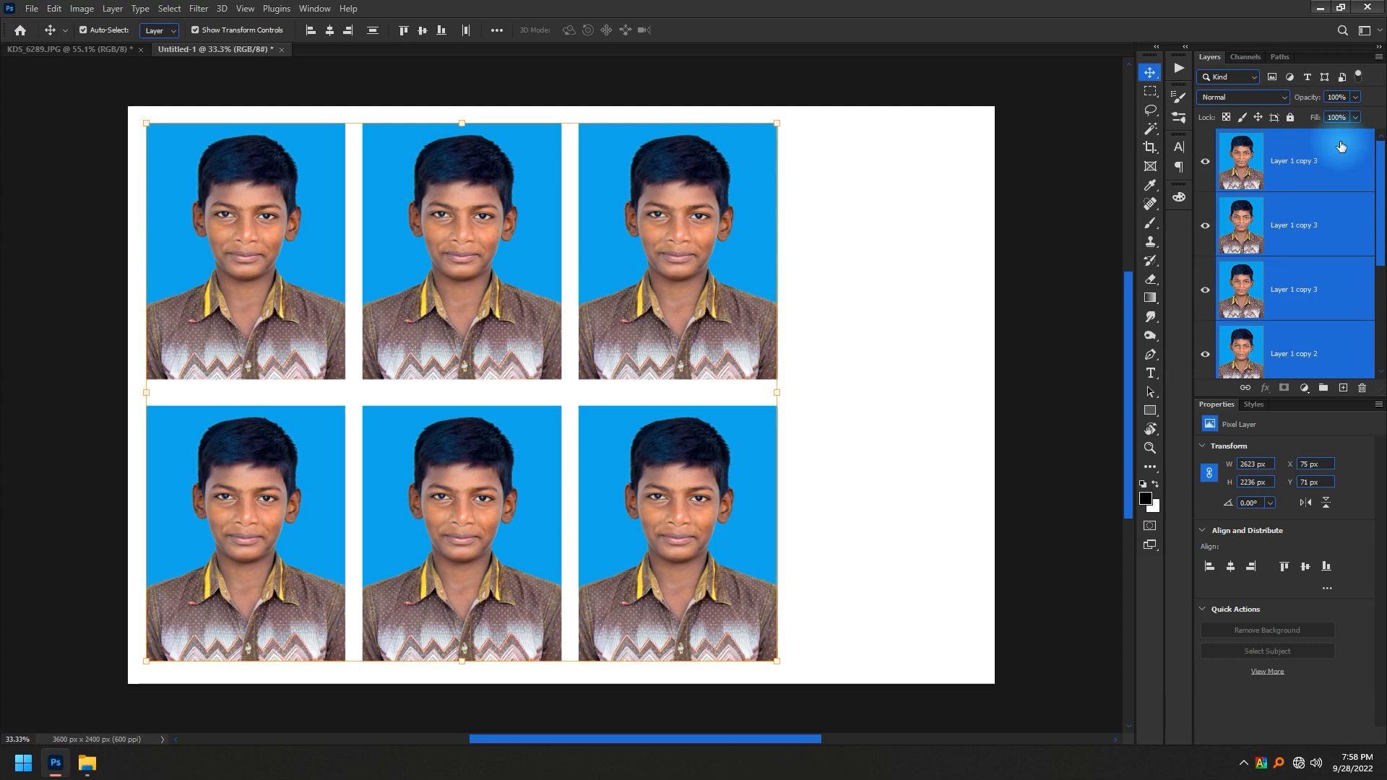
pyautogui.click(914, 325)
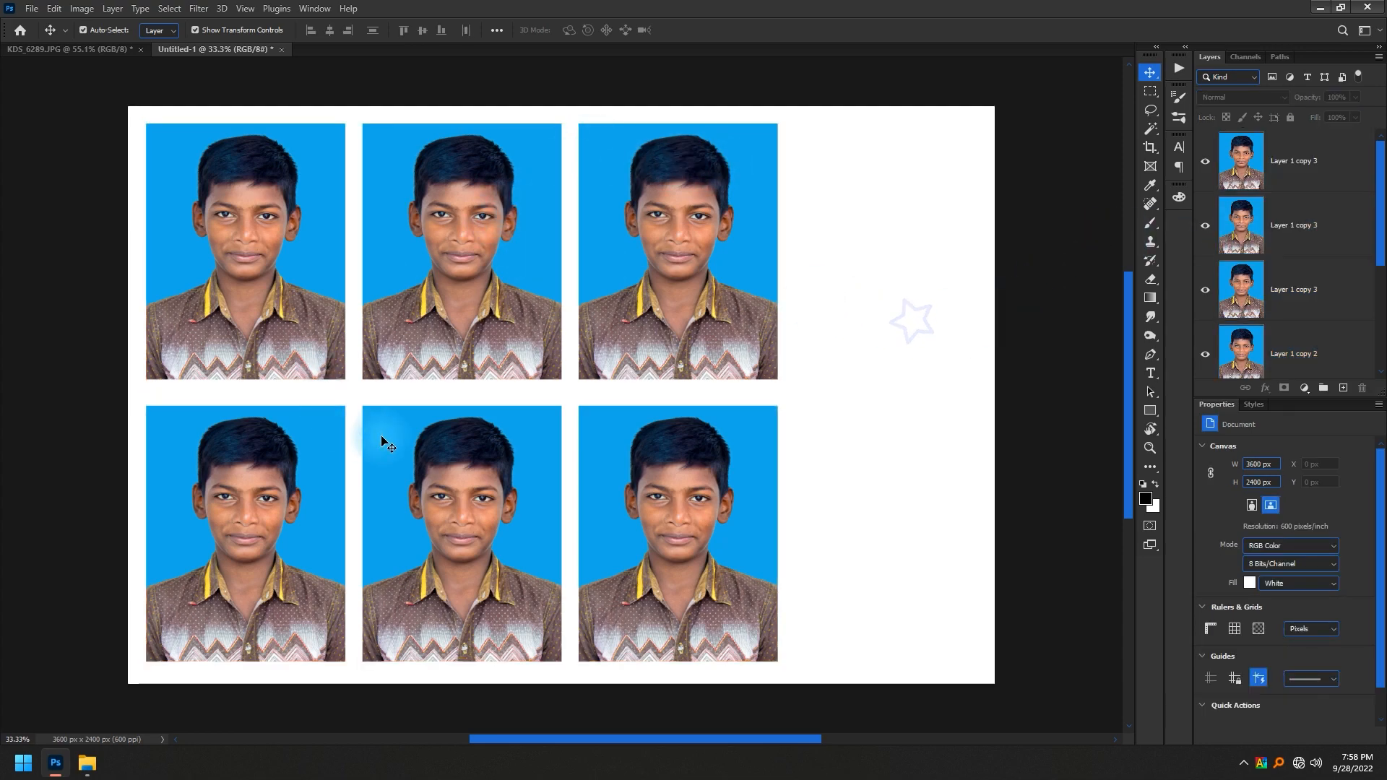
# In the portrait document, set the Crop tool to W x H x Resolution with width 2 cm and height 2.5 cm.
pyautogui.click(838, 296)
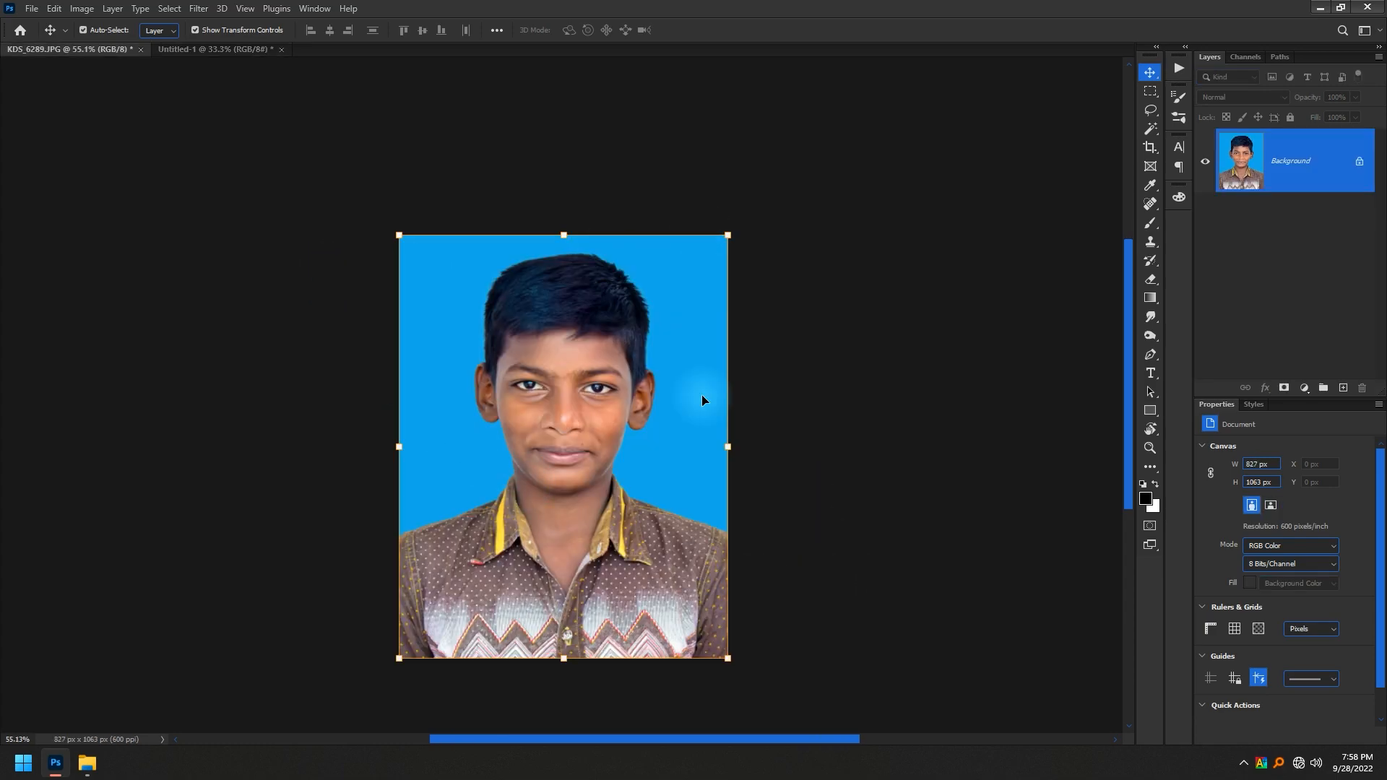
pyautogui.press('c')
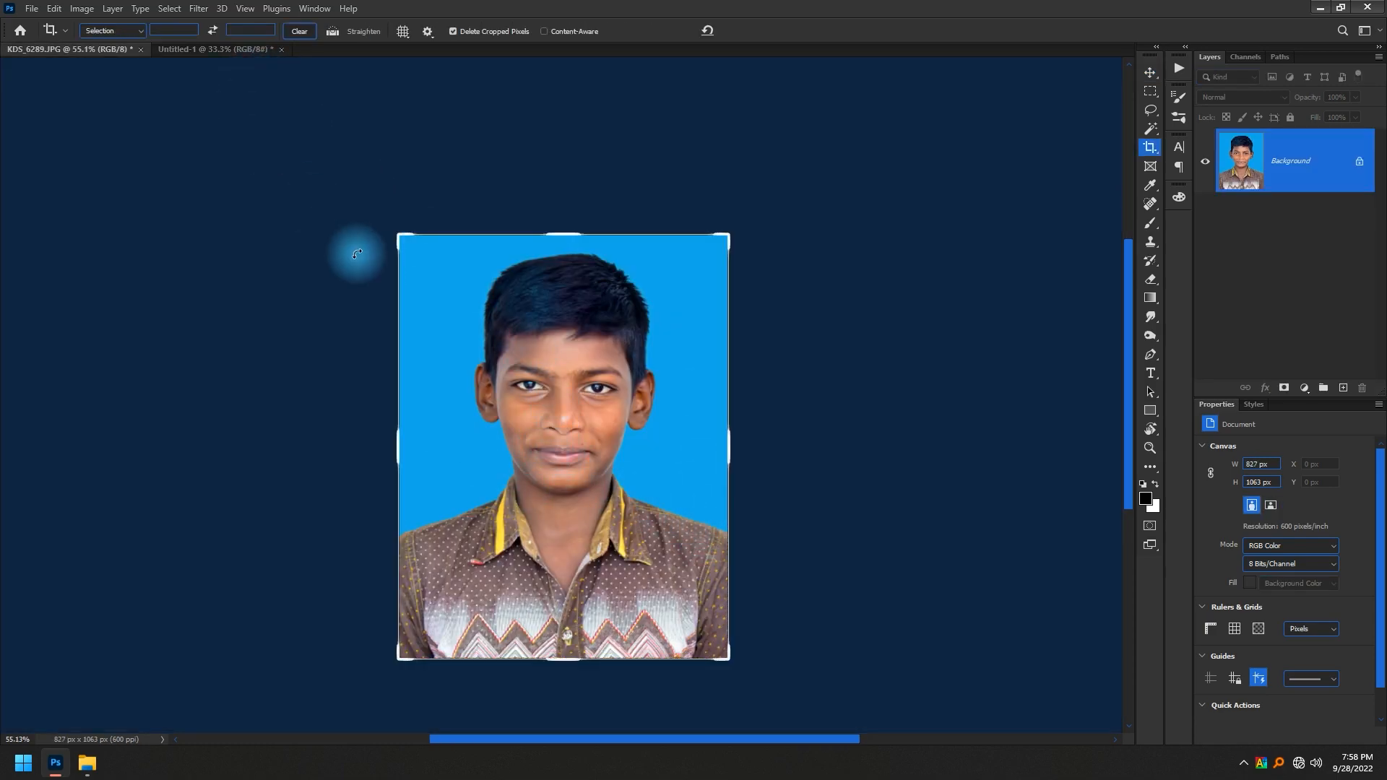
pyautogui.click(116, 30)
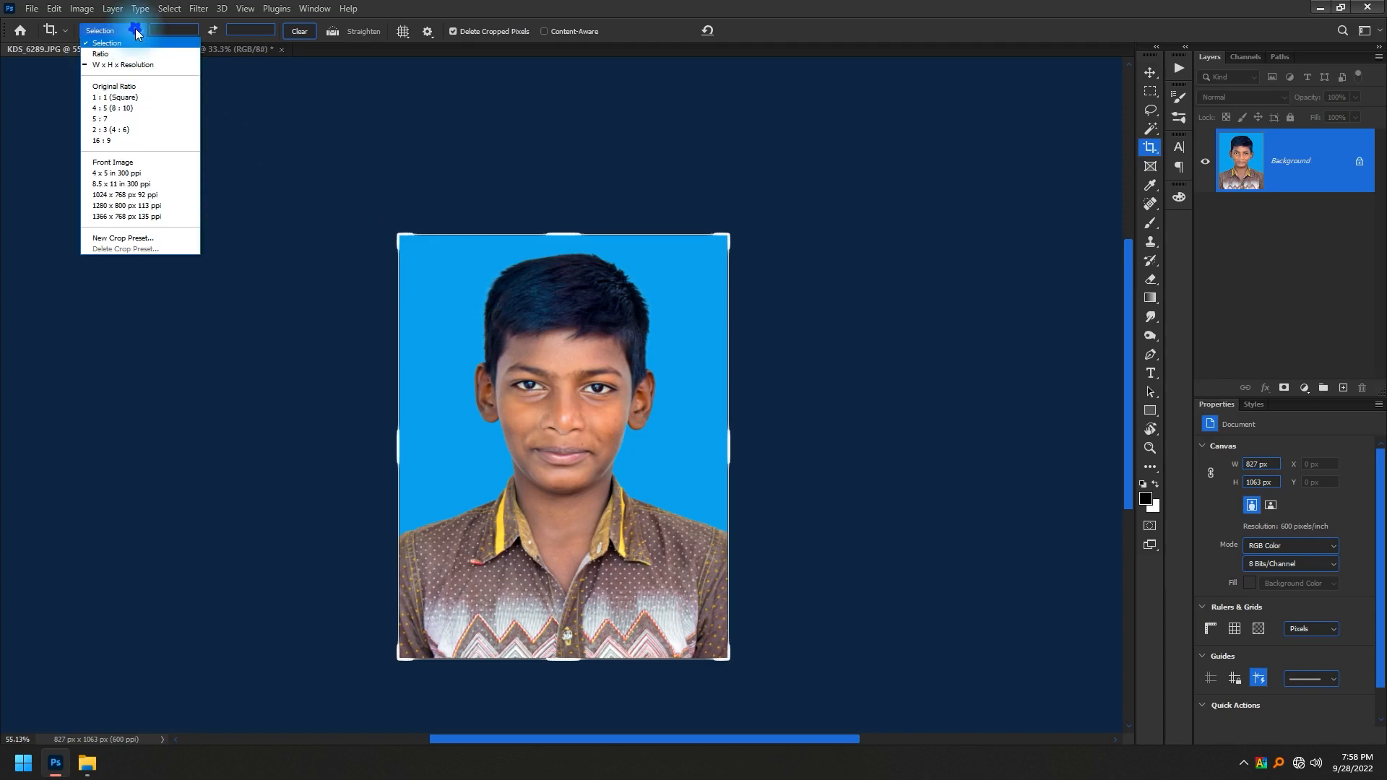
pyautogui.click(132, 65)
pyautogui.click(174, 30)
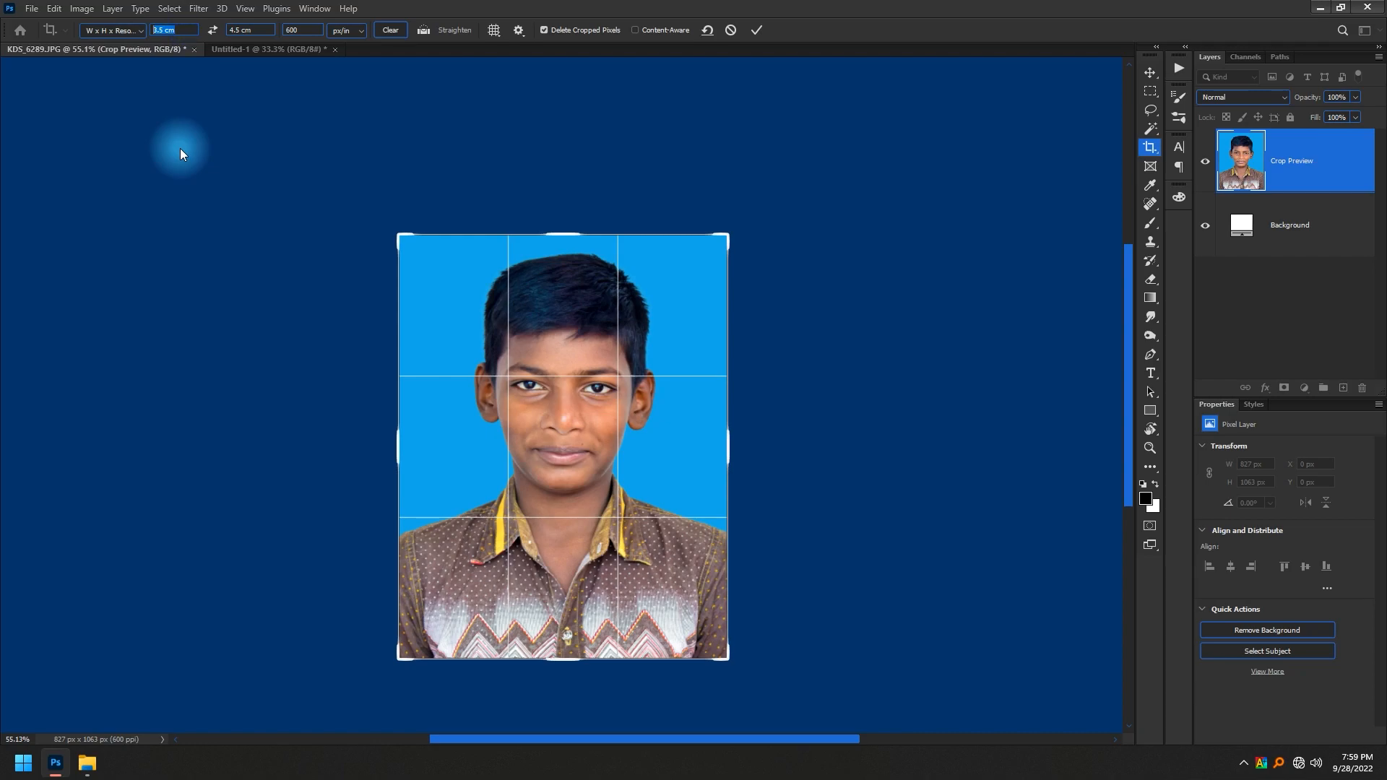
pyautogui.write('2 c')
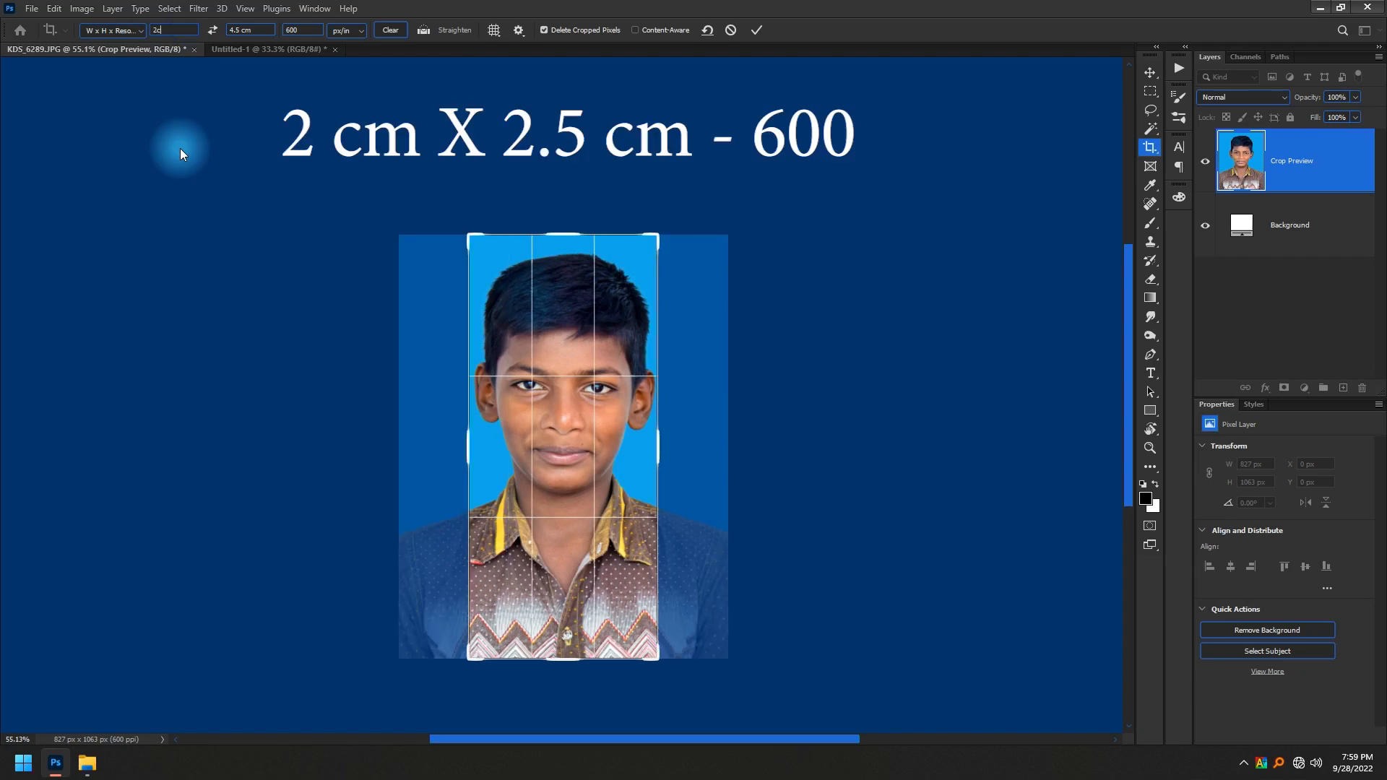
pyautogui.write('m')
pyautogui.press('Tab')
pyautogui.write('2.')
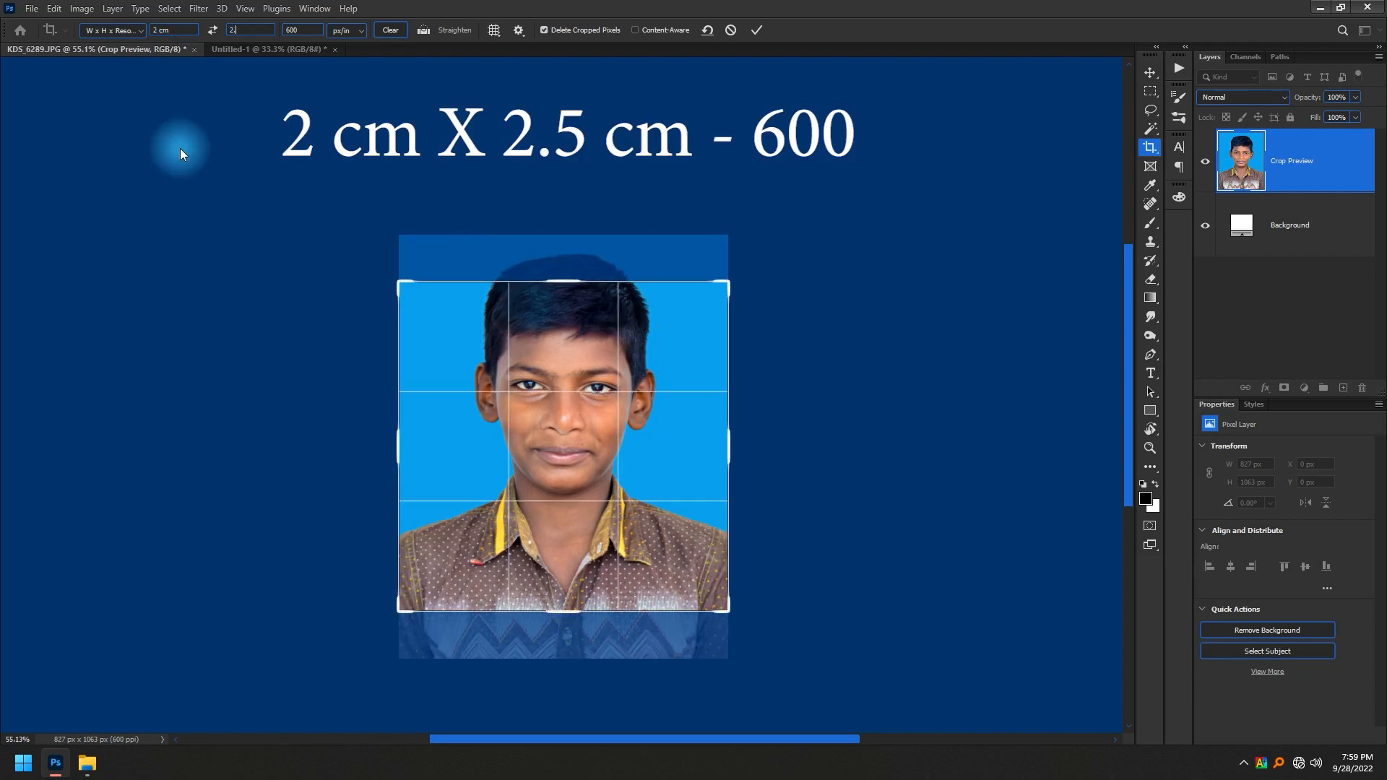
pyautogui.write('5cm')
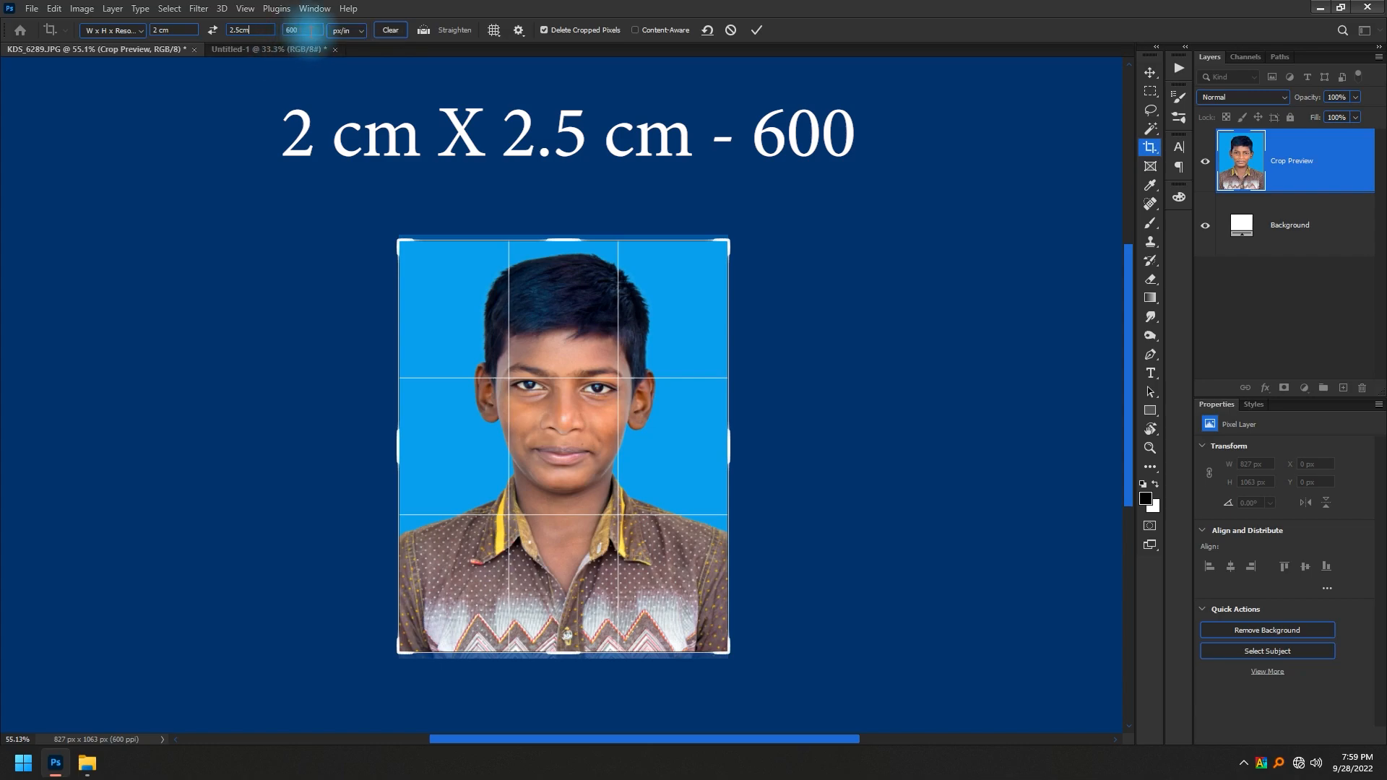
# Examine the print sheet's dimensions and resolution in the Image Size settings without changing them.
pyautogui.click(299, 53)
pyautogui.press('v')
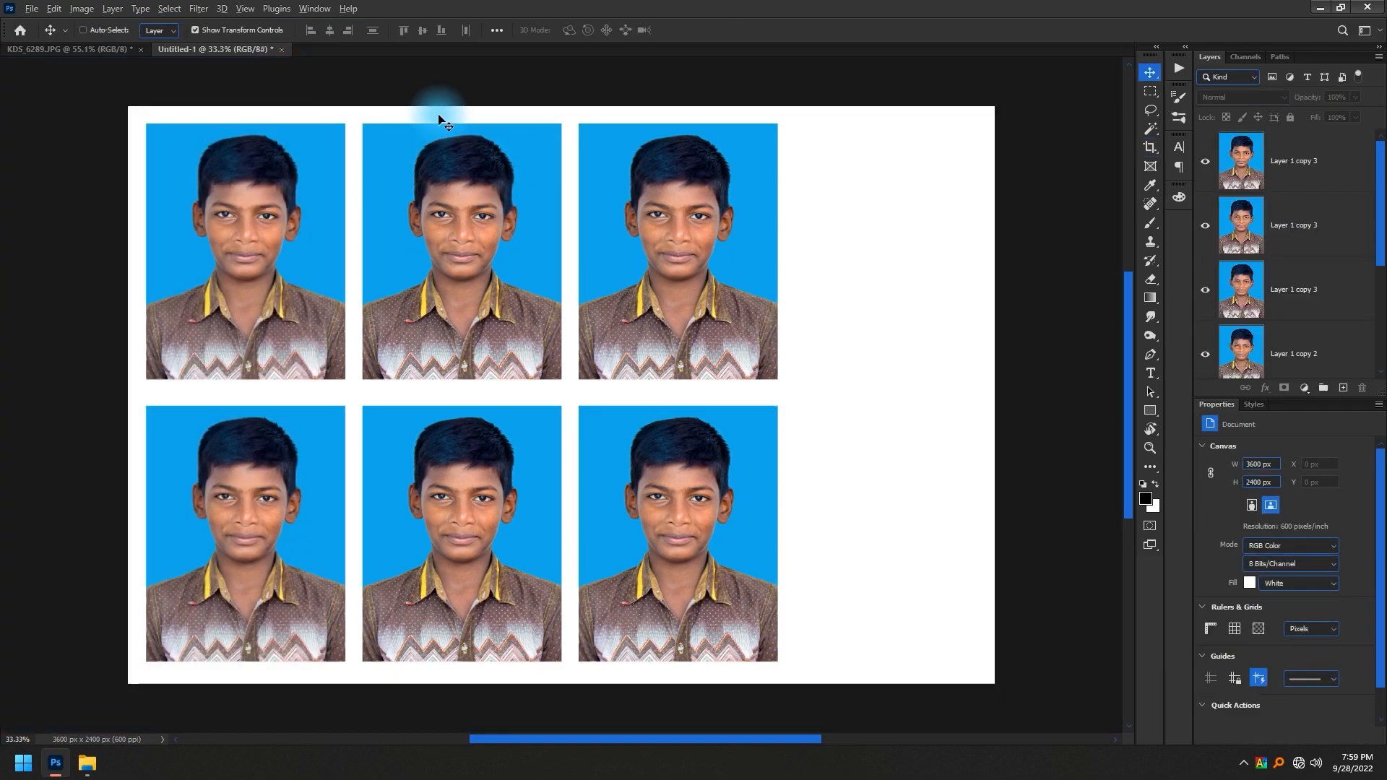
pyautogui.hotkey('ctrl', 'alt', 'i')
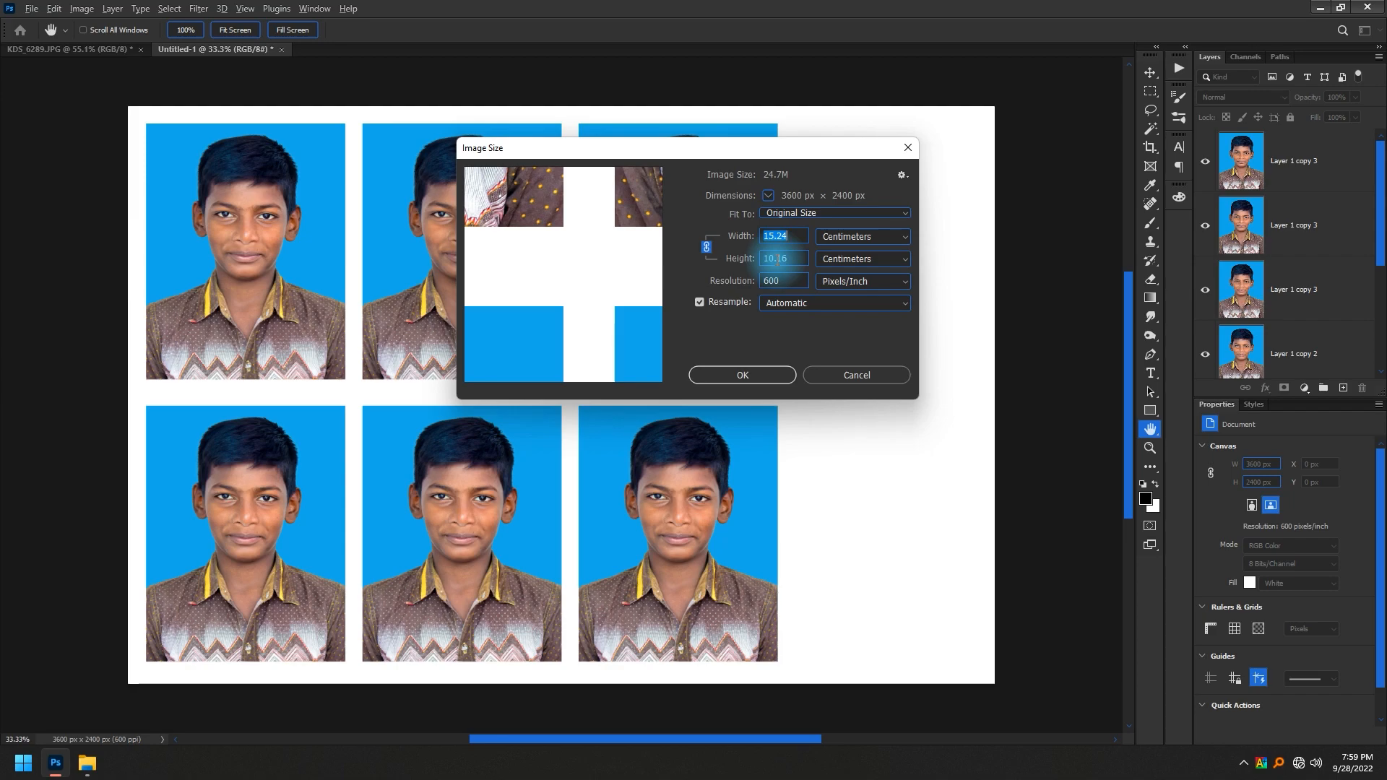
pyautogui.press('Return')
pyautogui.press('v')
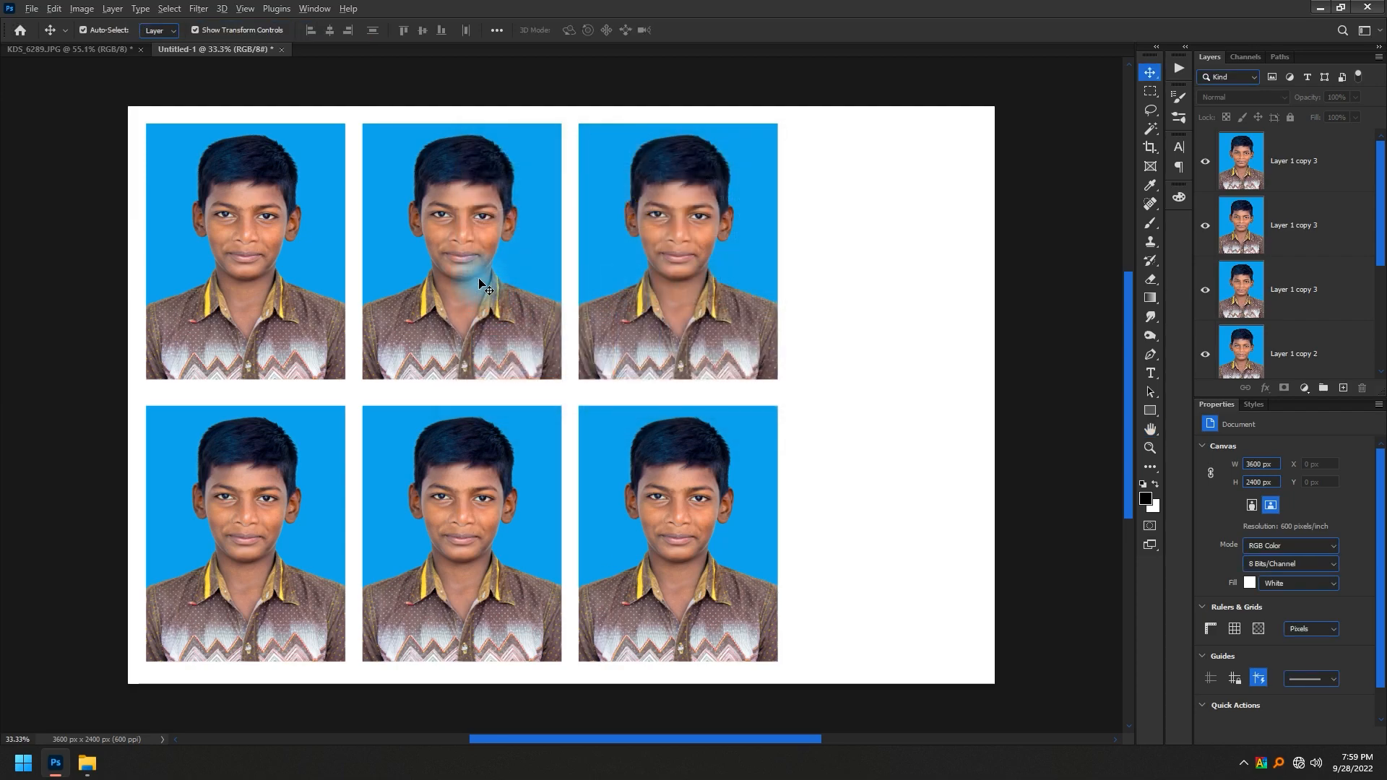
# Crop the portrait document to 2 x 2.5 cm at 600 px/in with the W x H x Resolution setting.
pyautogui.hotkey('ctrl', 'Tab')
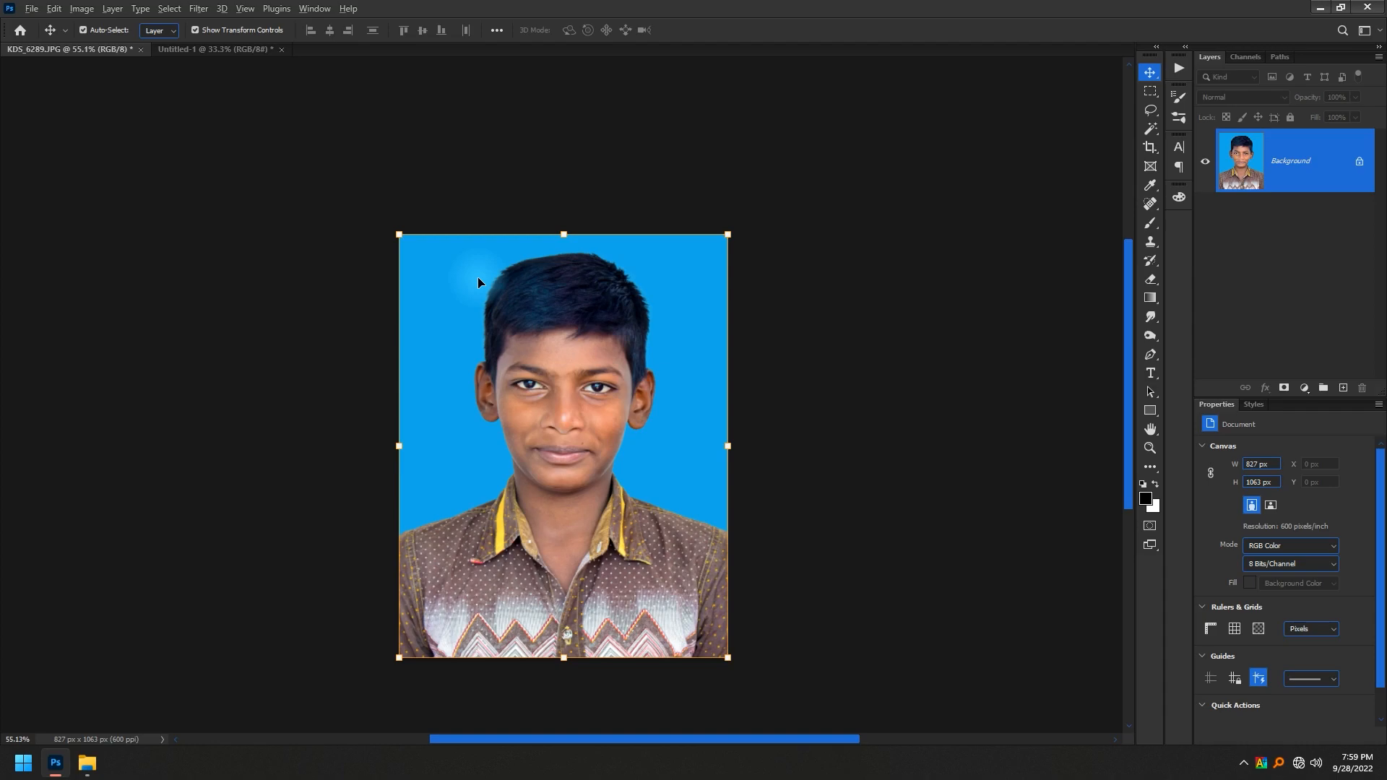
pyautogui.hotkey('ctrl', 'Tab')
pyautogui.hotkey('ctrl', 'Tab')
pyautogui.press('c')
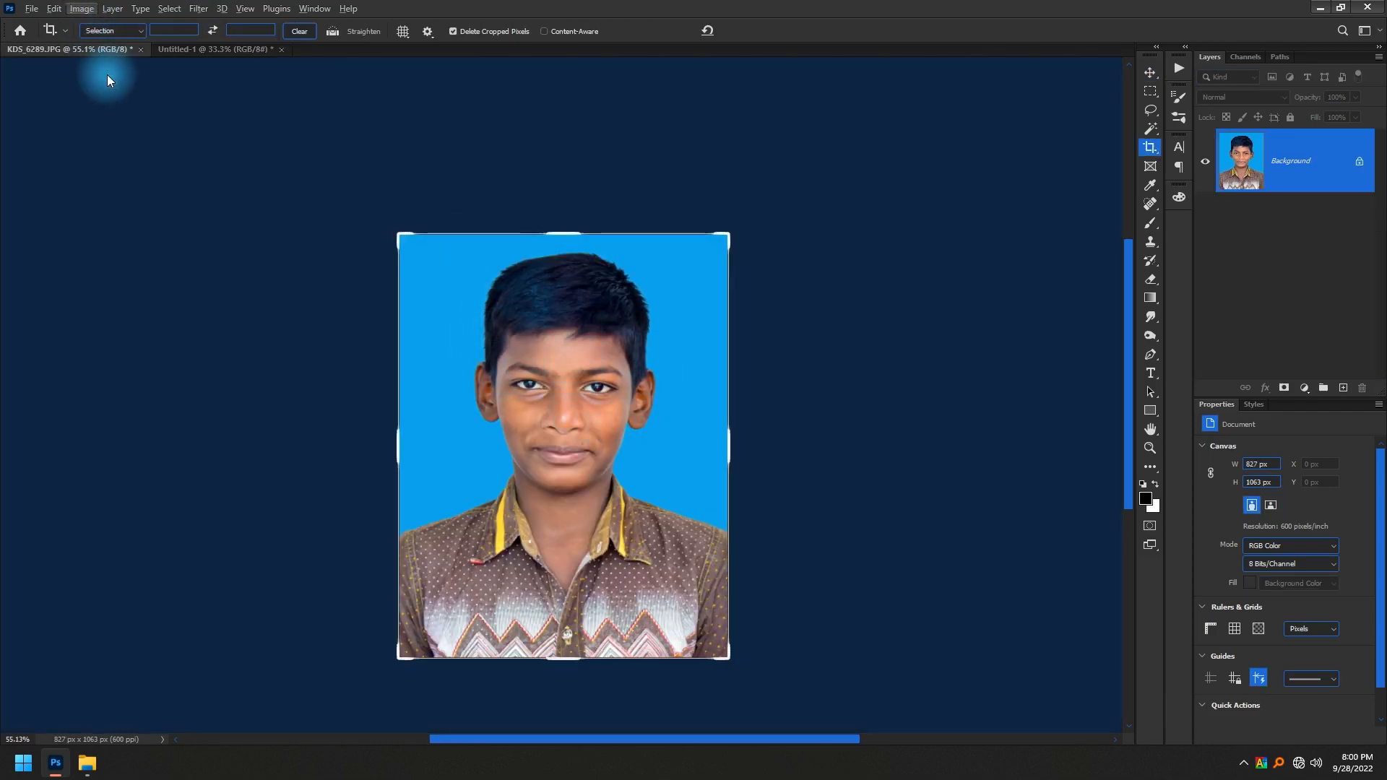
pyautogui.click(114, 30)
pyautogui.click(132, 65)
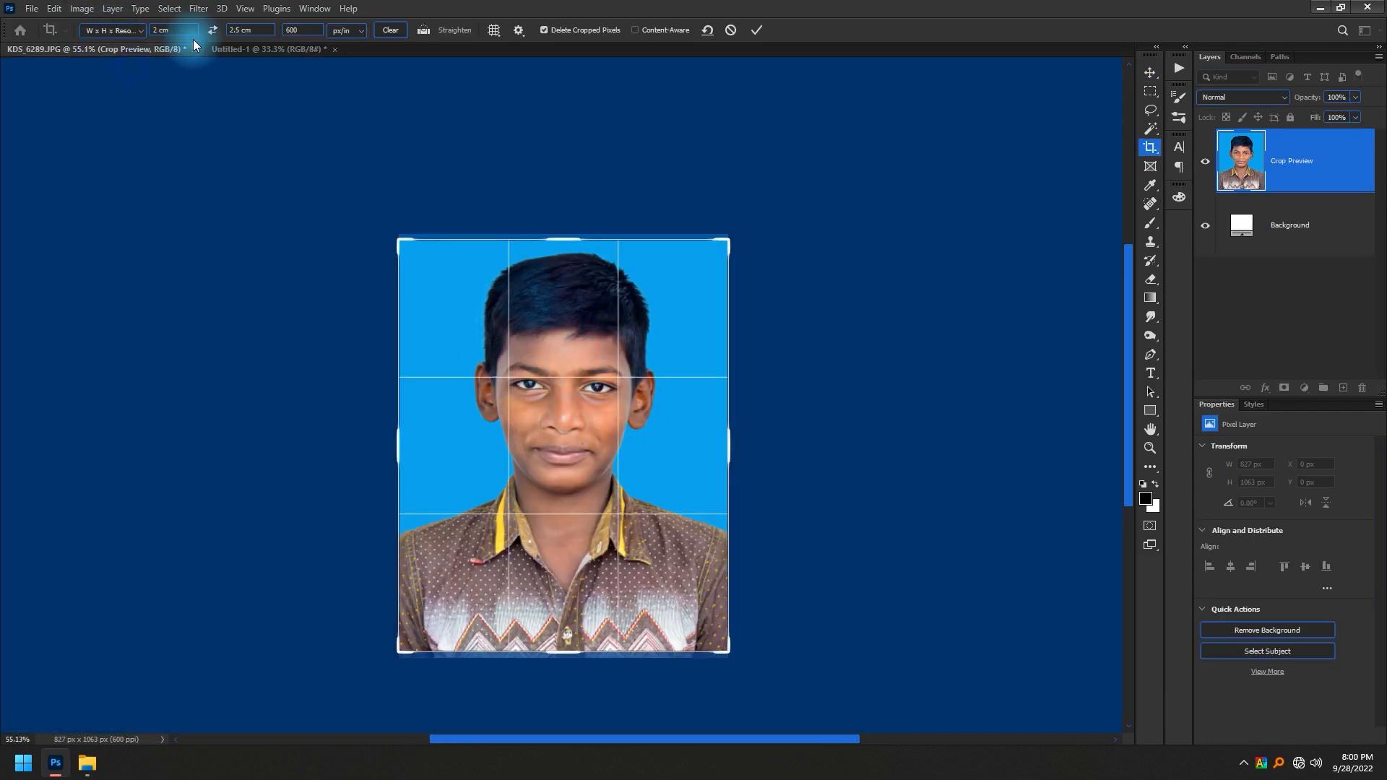
pyautogui.doubleClick(578, 420)
pyautogui.hotkey('ctrl', '0')
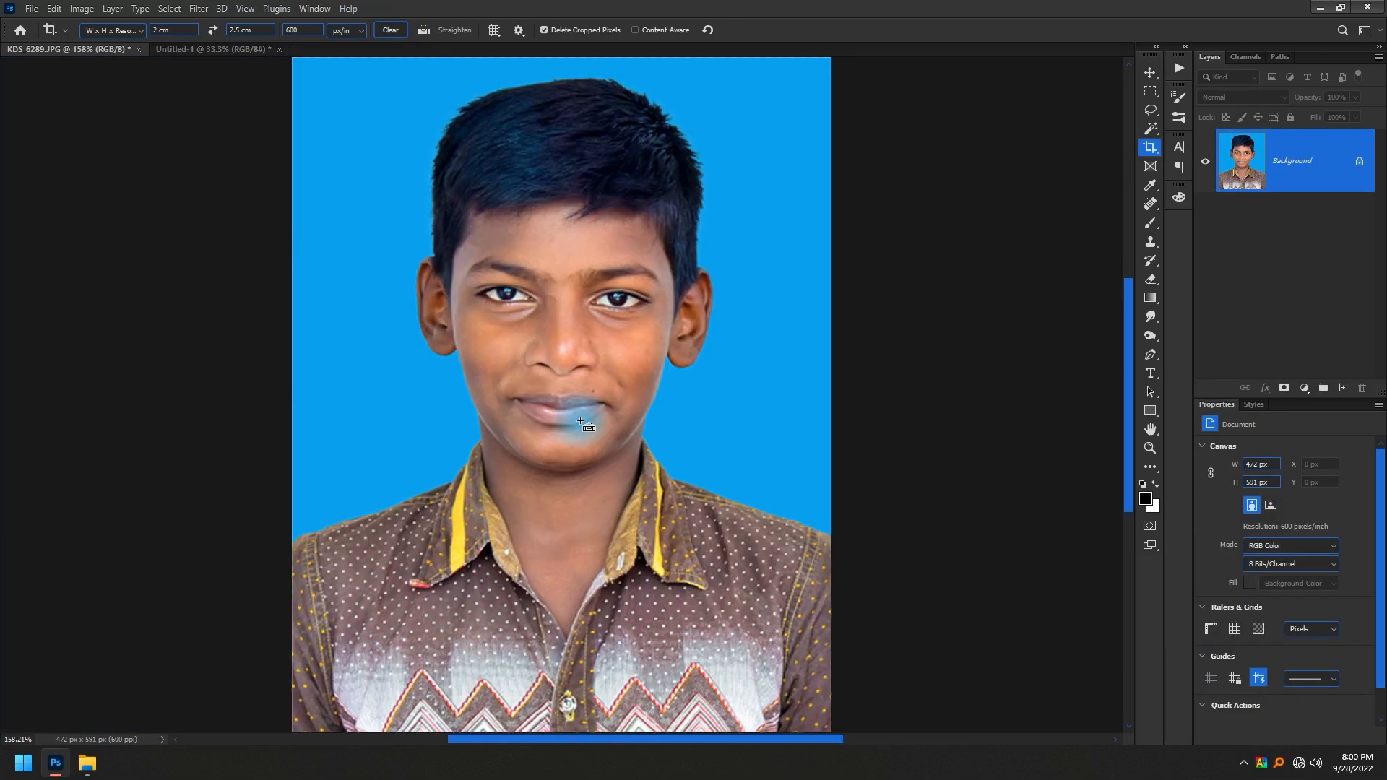
# Copy the whole stamp-size photo into the print sheet and place it in the lower part of the blank area beside the passport photos.
pyautogui.hotkey('ctrl', 'a')
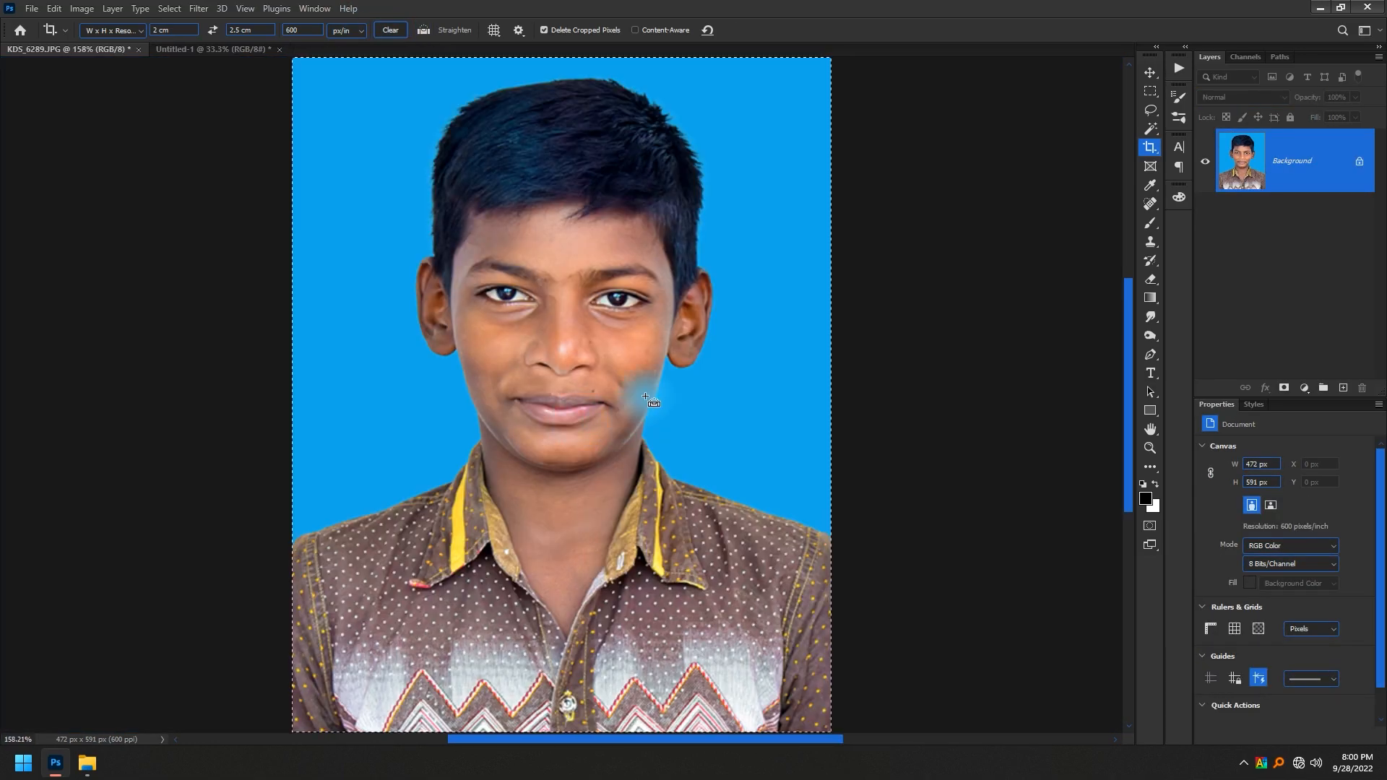
pyautogui.hotkey('ctrl', 'c')
pyautogui.hotkey('ctrl', 'Tab')
pyautogui.hotkey('ctrl', 'v')
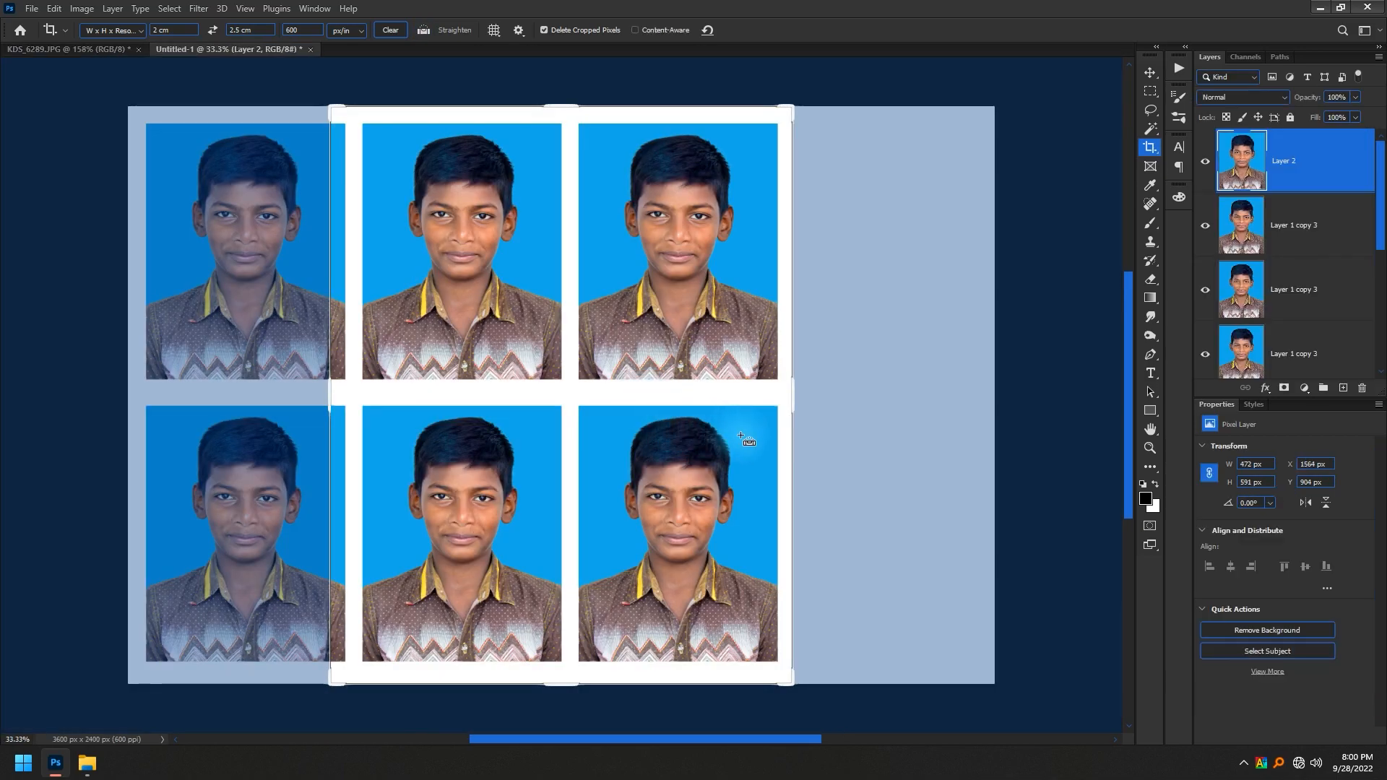
pyautogui.press('v')
pyautogui.moveTo(563, 434); pyautogui.dragTo(869, 605)
# Rotate the small pasted photo 90° counter-clockwise, adjust its position and apply the transform.
pyautogui.hotkey('ctrl', 't')
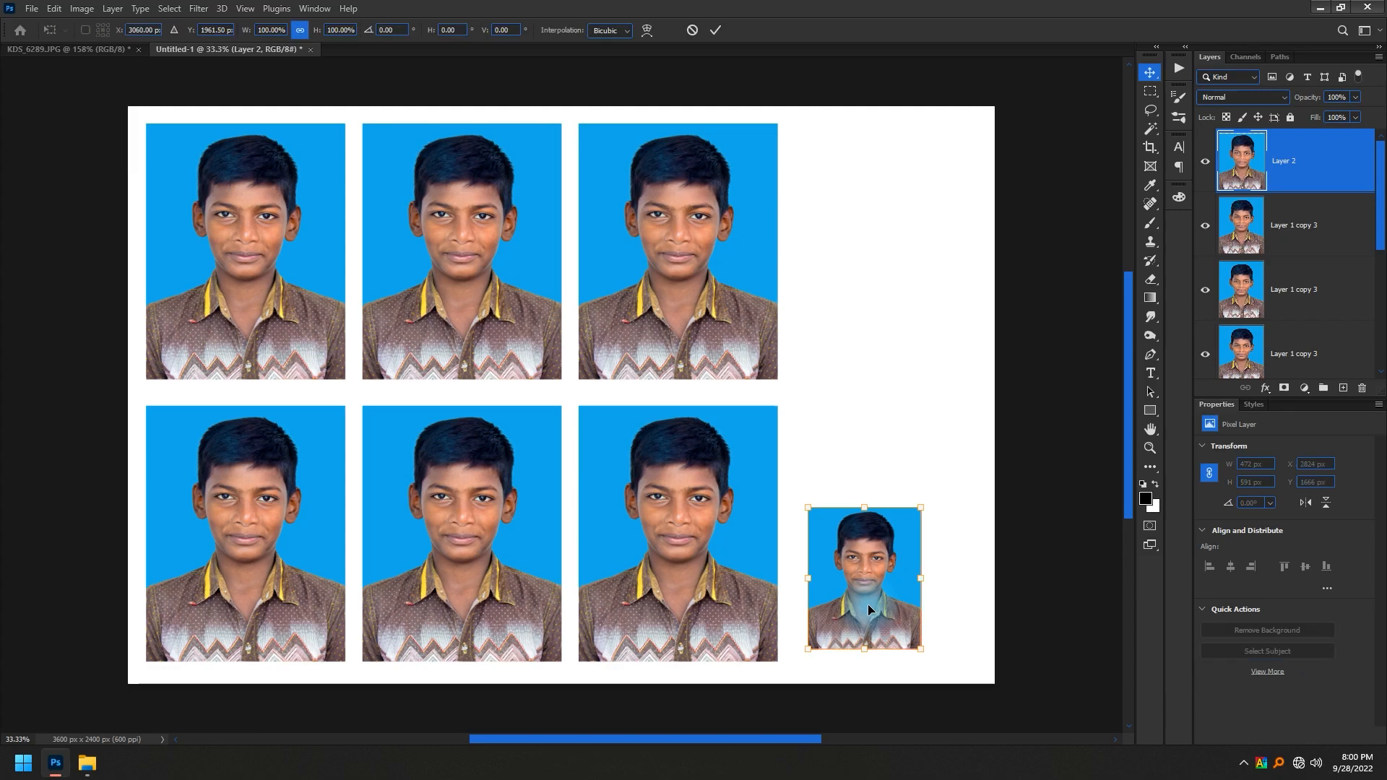
pyautogui.rightClick(871, 608)
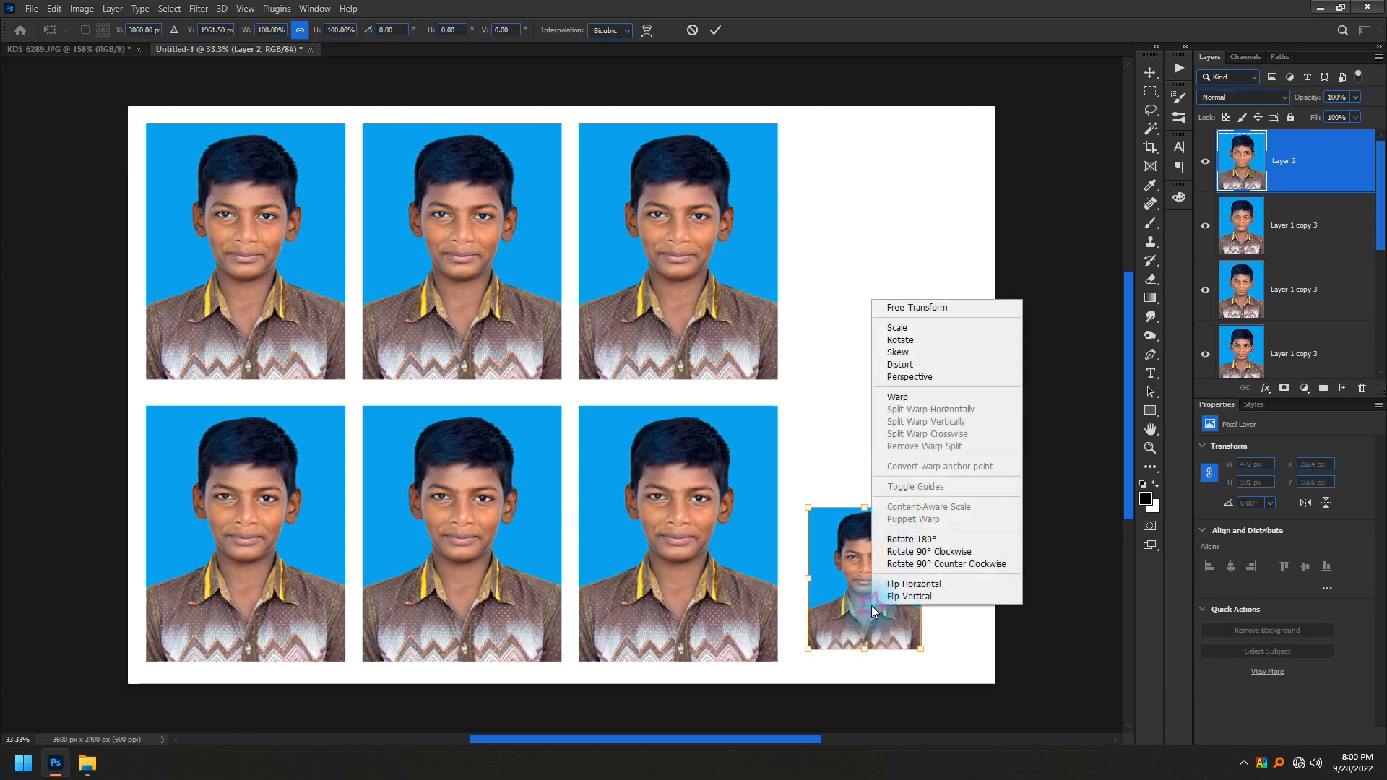
pyautogui.click(929, 565)
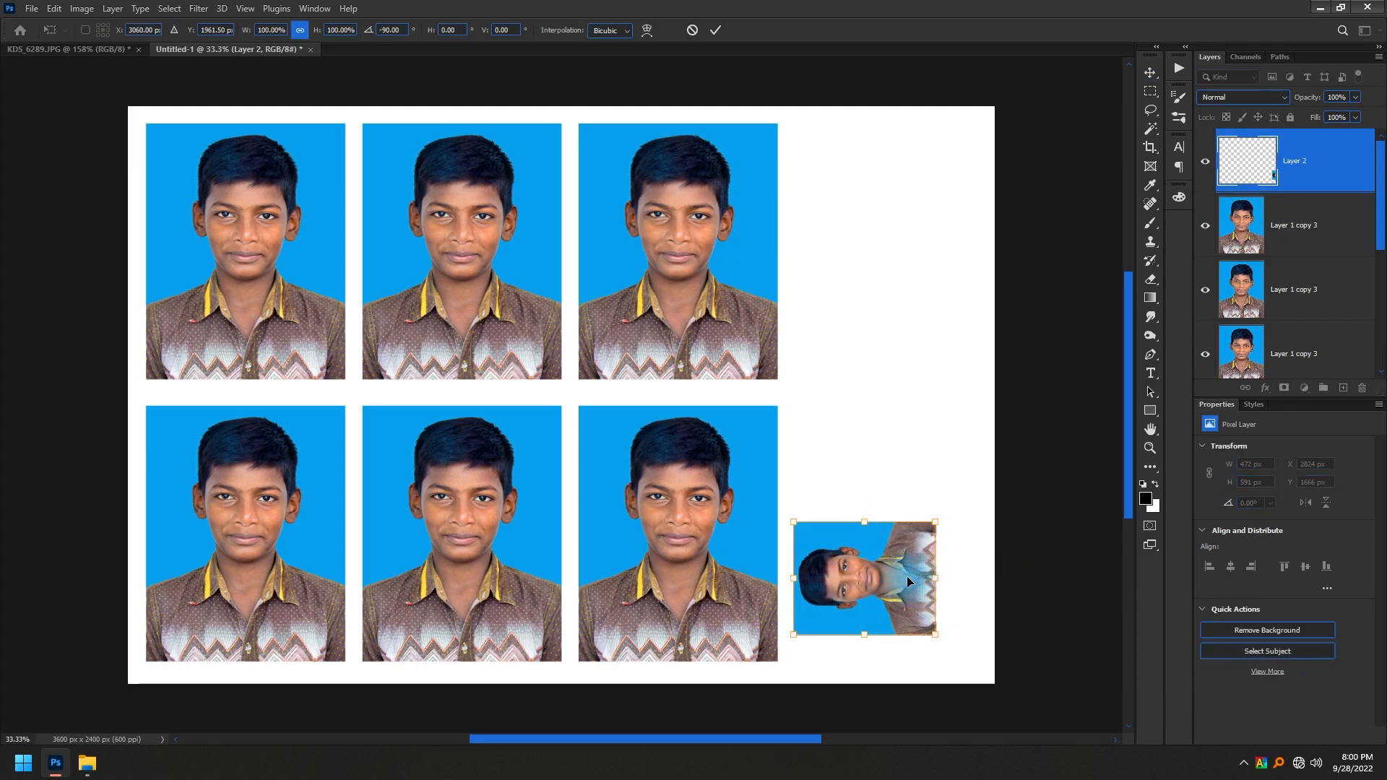
pyautogui.moveTo(852, 592); pyautogui.dragTo(850, 523)
pyautogui.press('Return')
# Duplicate the rotated stamp photo into a vertical column of four beside the passport photos and clear the selection.
pyautogui.moveTo(860, 603); pyautogui.dragTo(860, 269)
pyautogui.moveTo(980, 239); pyautogui.dragTo(846, 599)
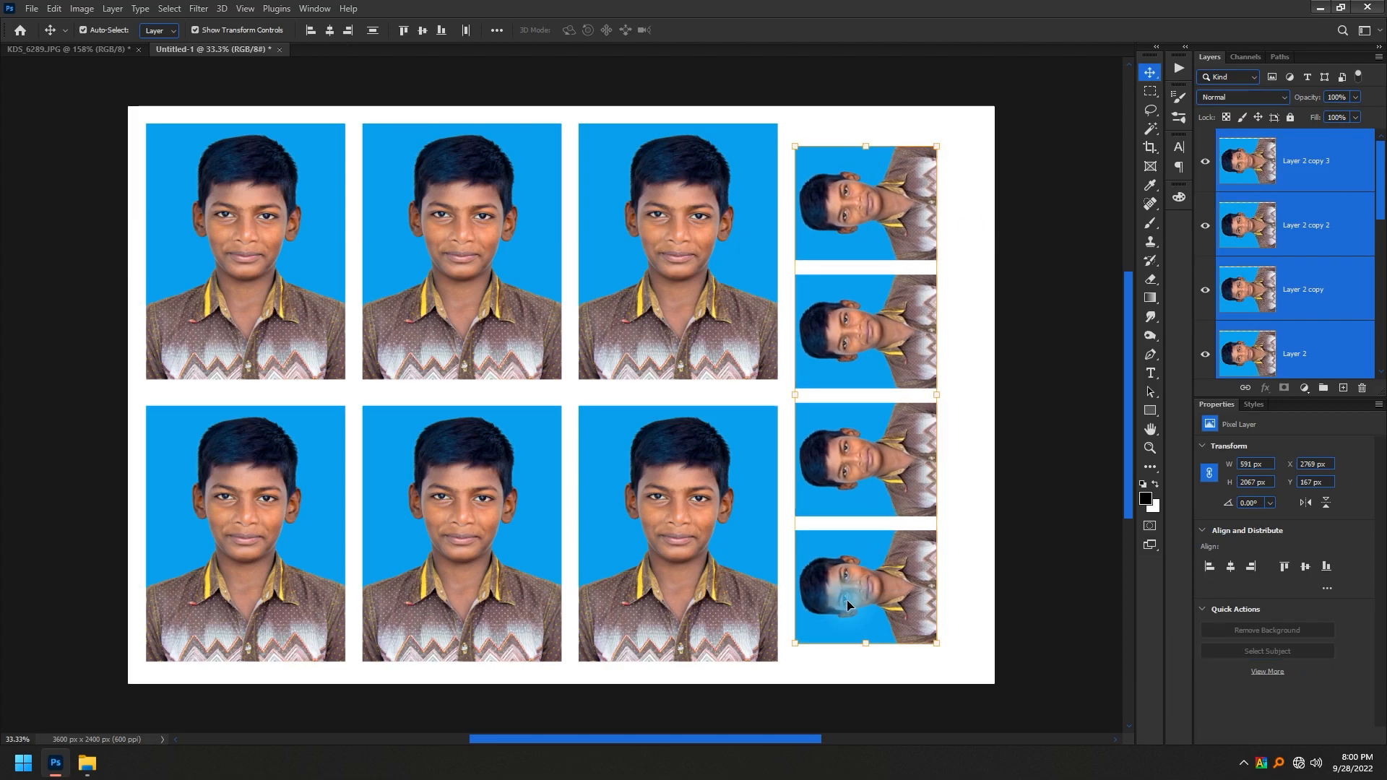
pyautogui.click(1072, 450)
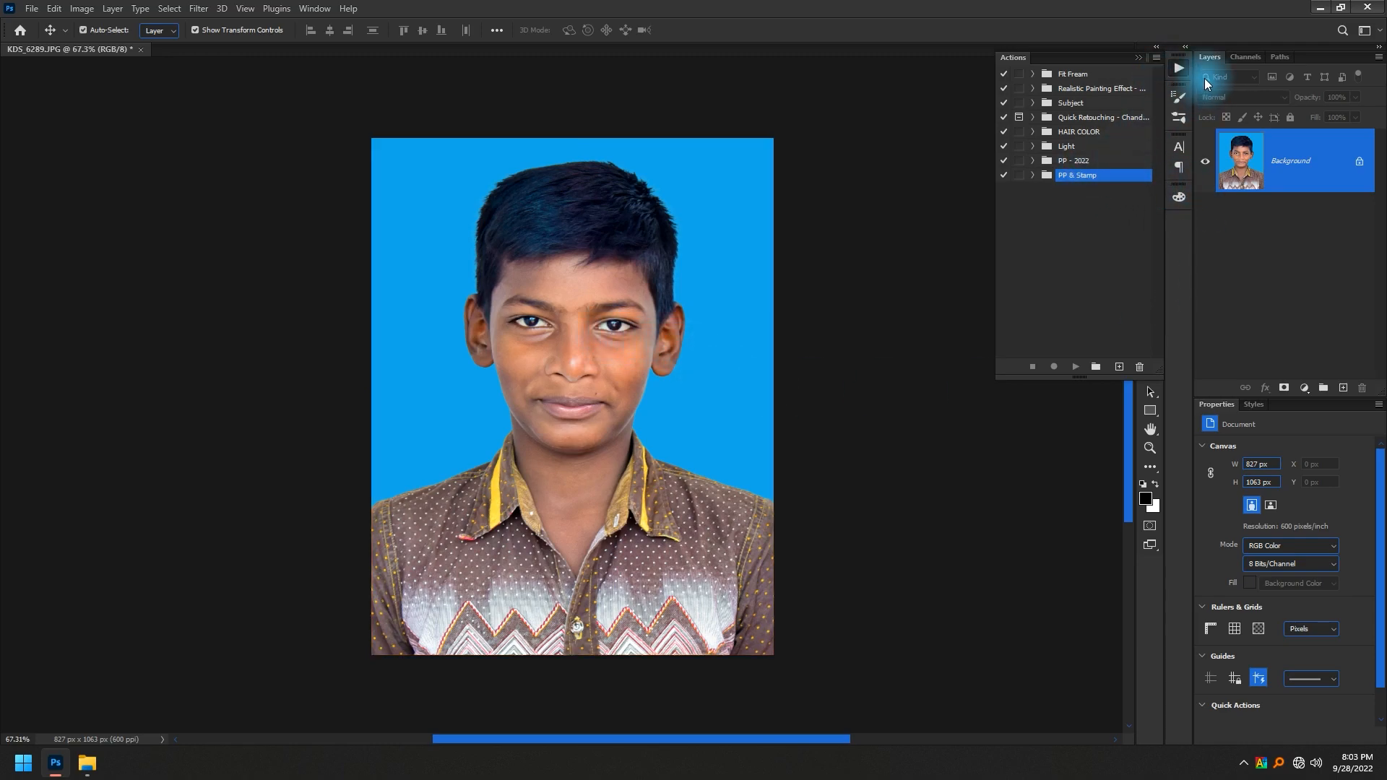
# Play the PP & Stamp action on the passport photo, and close the generated print sheet without saving.
pyautogui.click(1033, 176)
pyautogui.click(1076, 189)
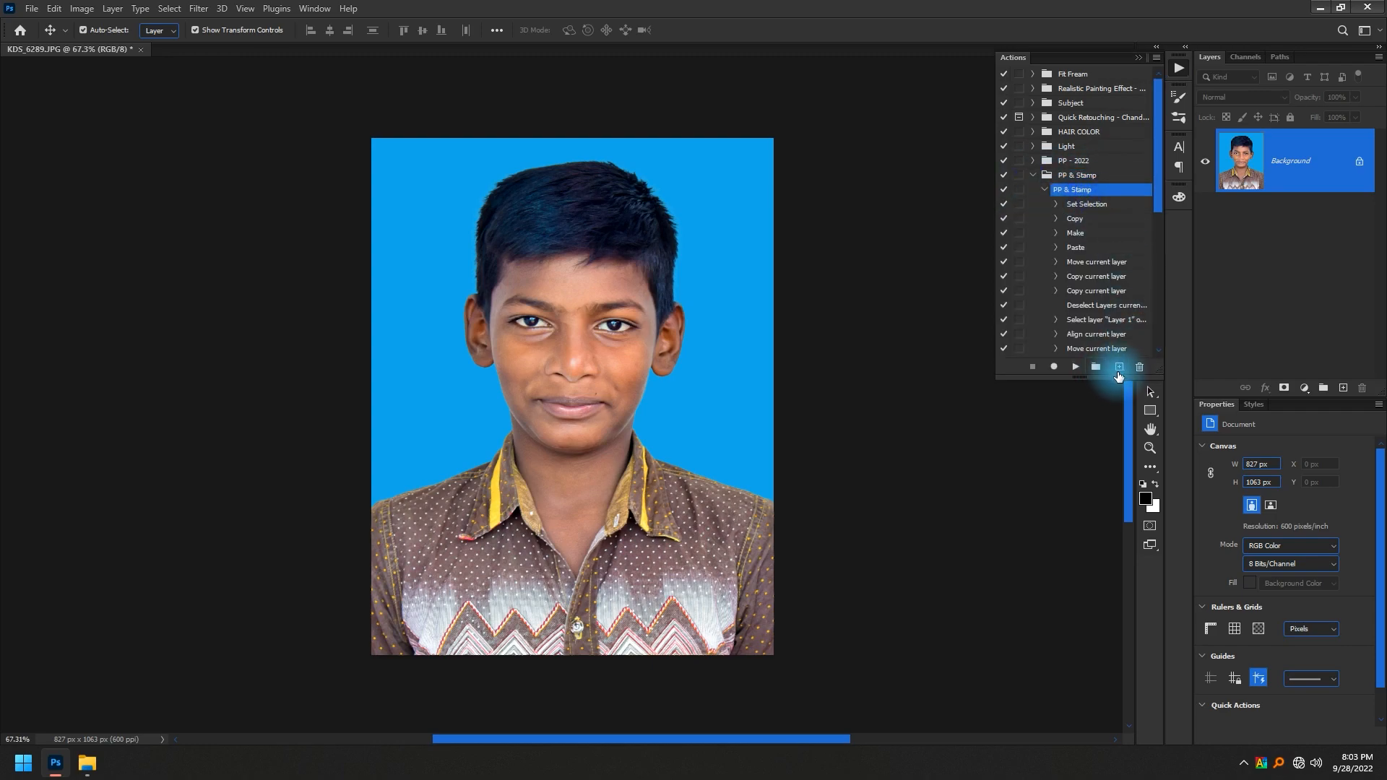
pyautogui.click(1076, 366)
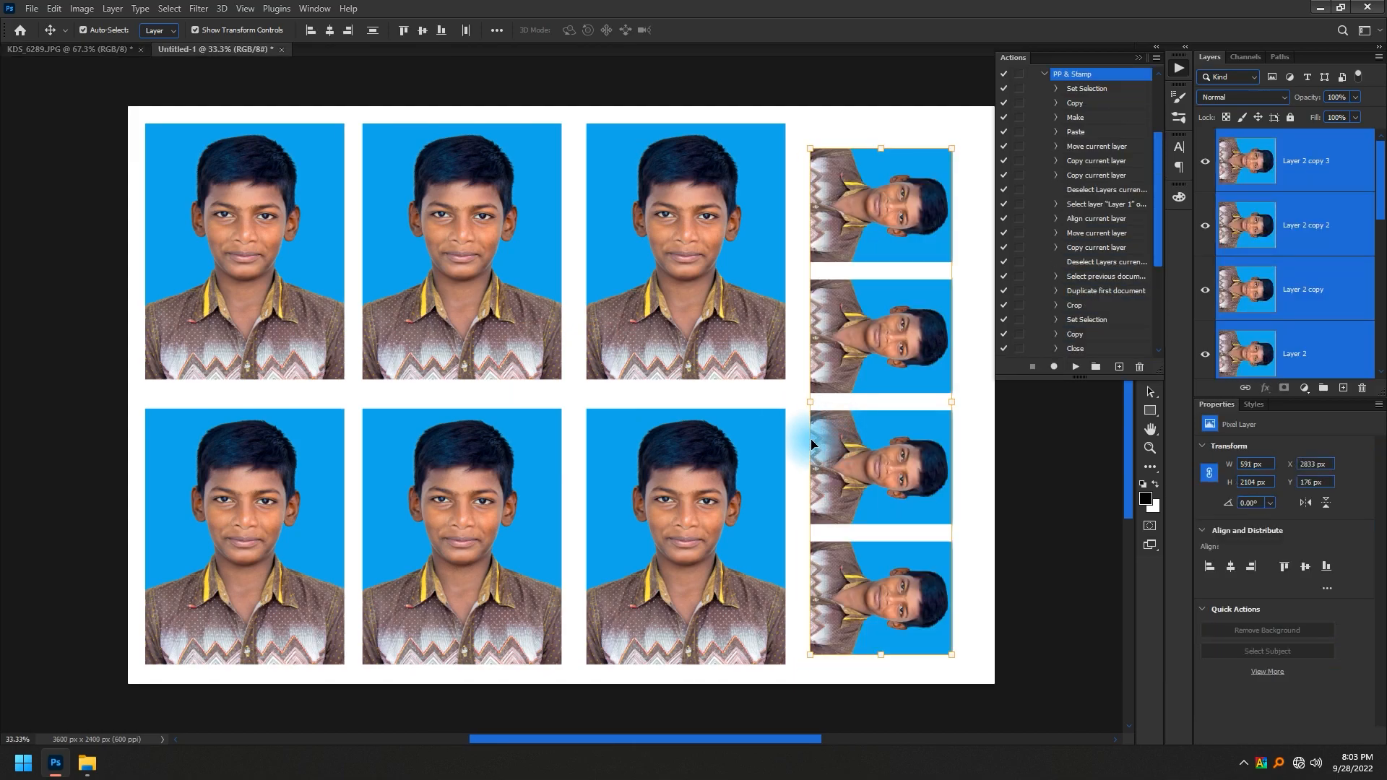
pyautogui.scroll(-2, 811, 439)
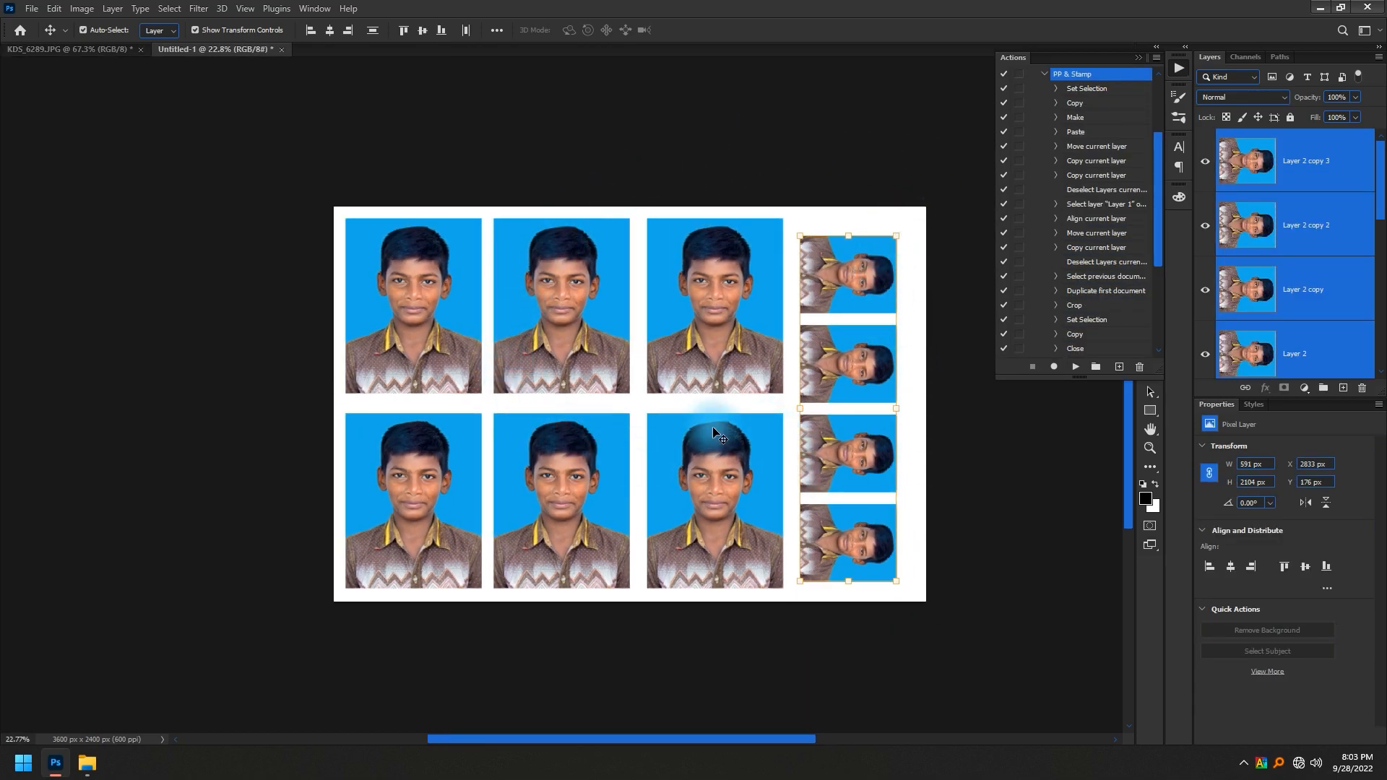
pyautogui.click(711, 448)
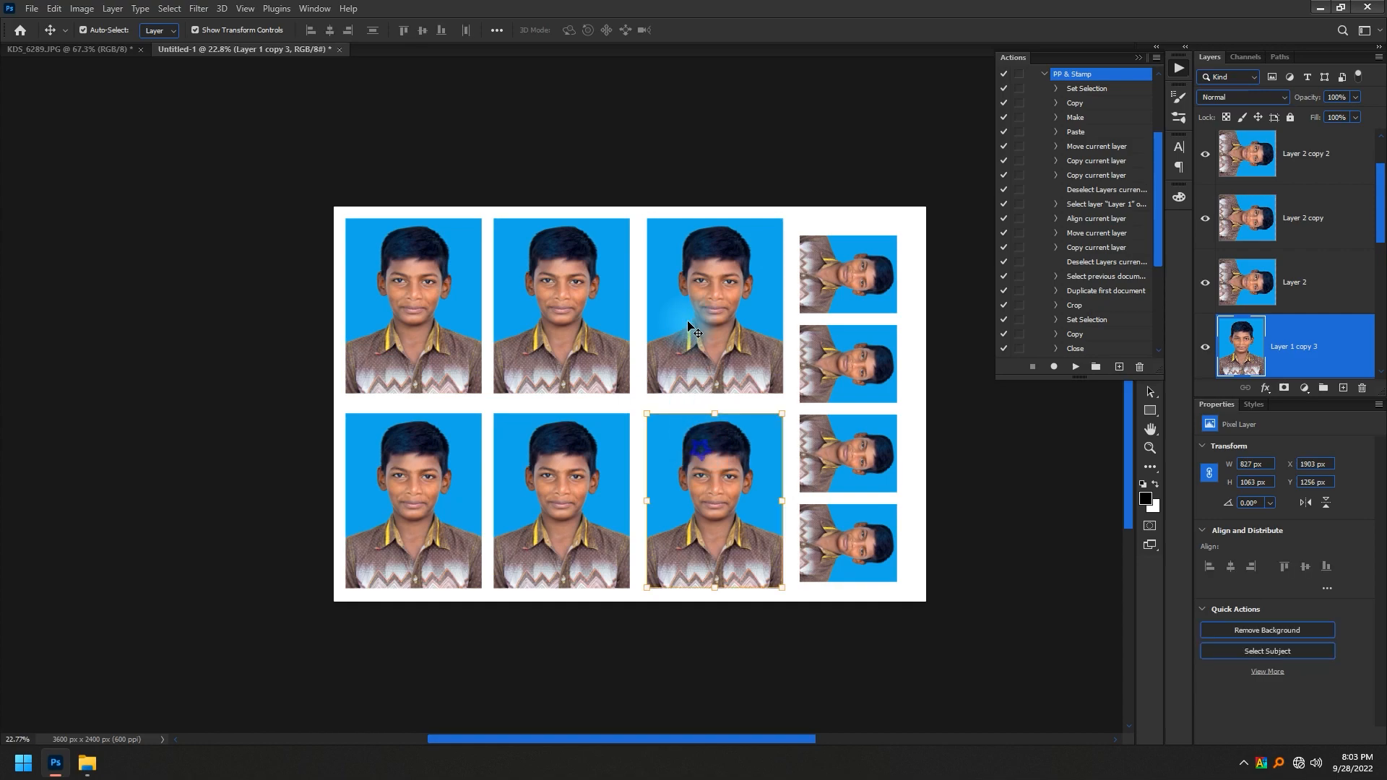
pyautogui.click(828, 335)
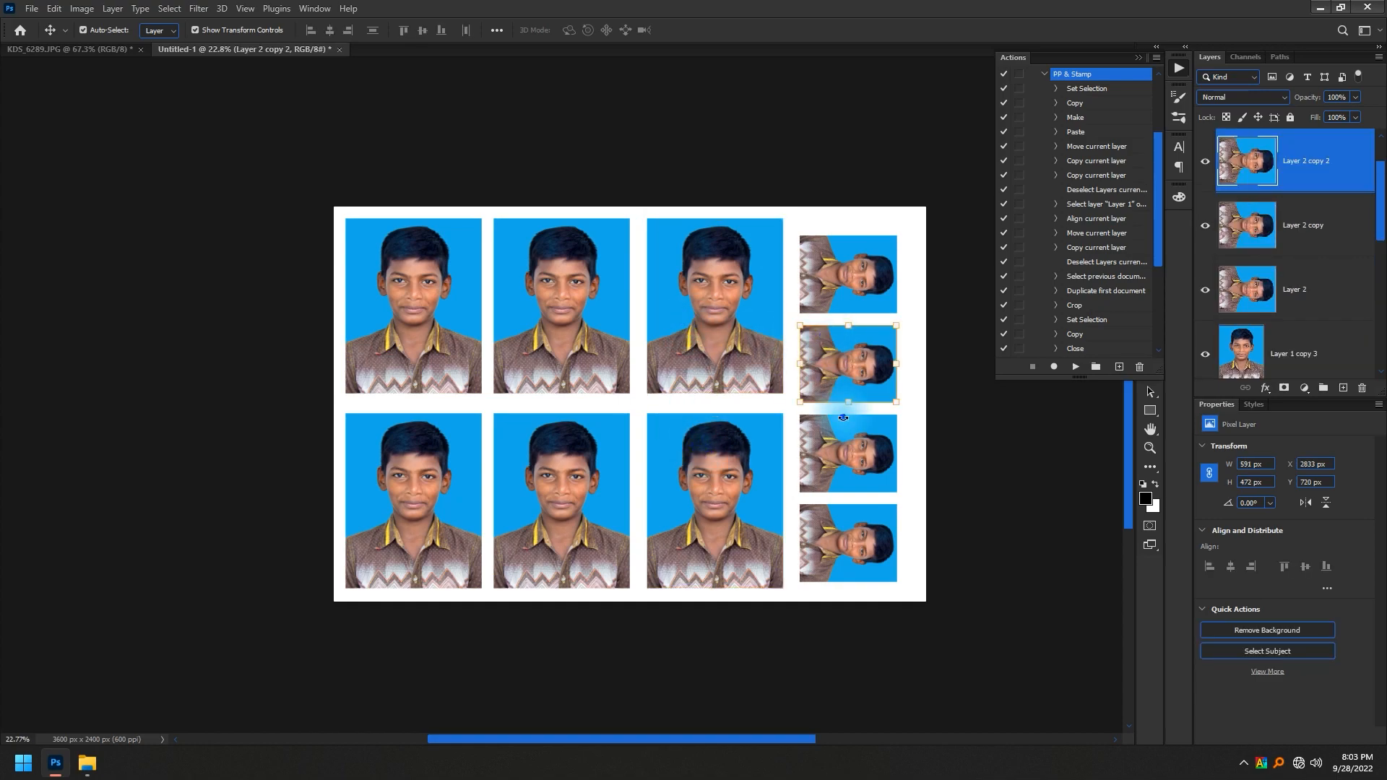
pyautogui.click(925, 526)
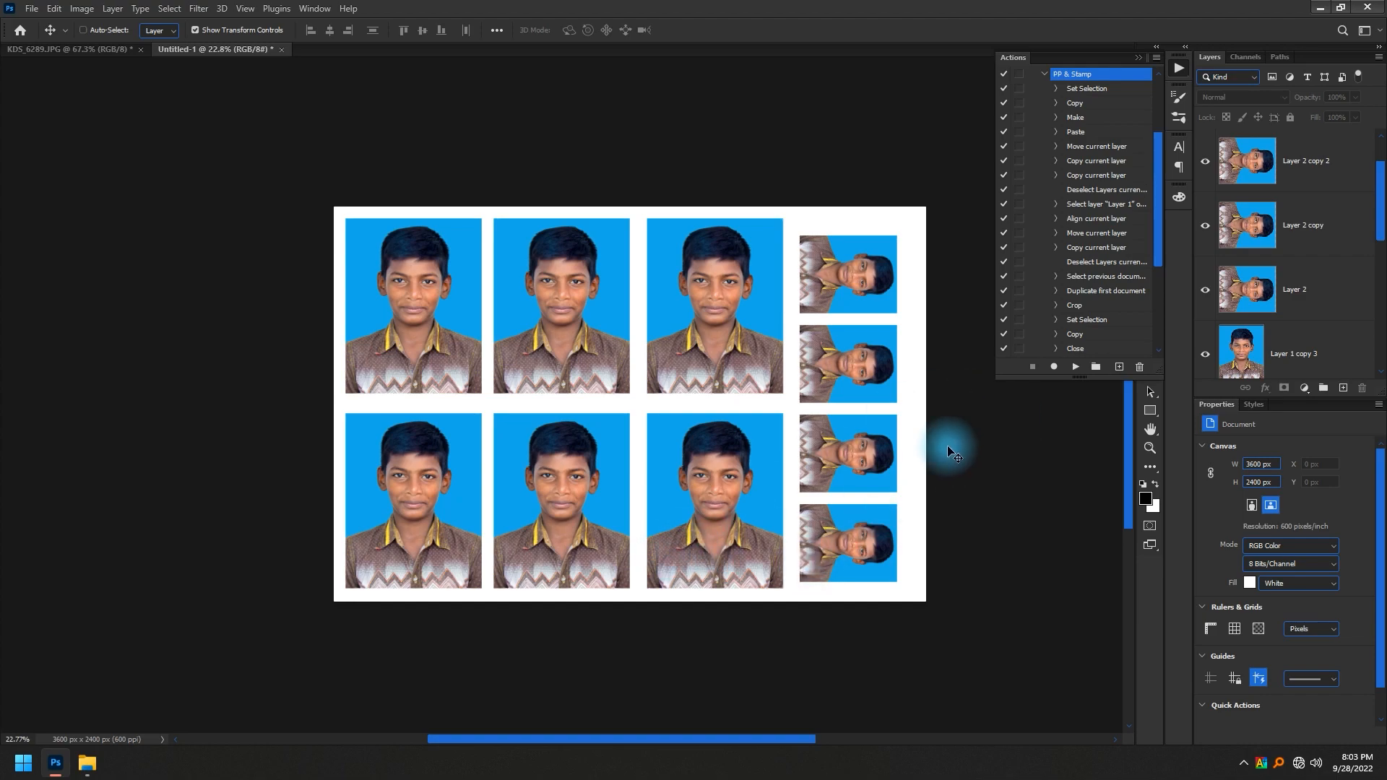
pyautogui.hotkey('ctrl', 'w')
pyautogui.press('n')
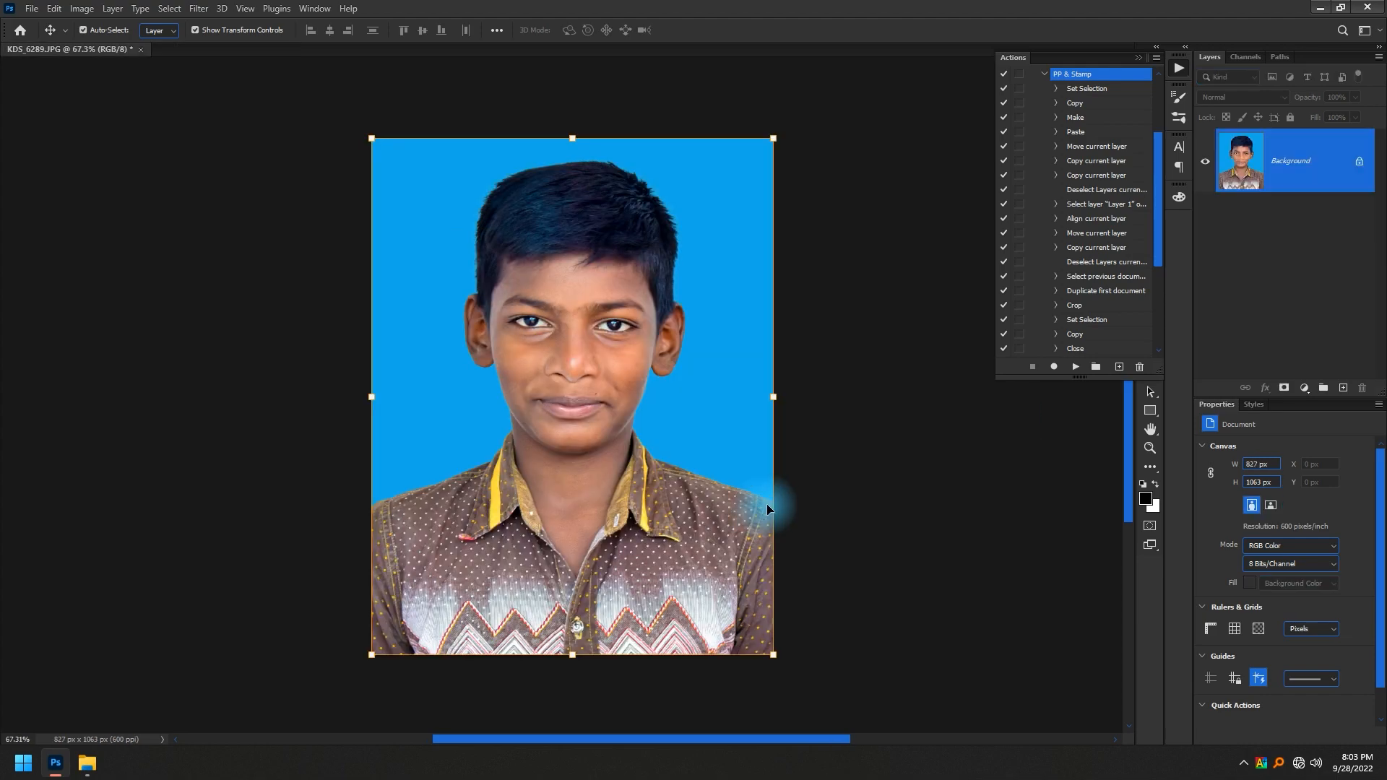
# Save the passport photo in the Editing folder as a JPEG named PP - 600 and quit the program.
pyautogui.hotkey('ctrl', 'shift', 's')
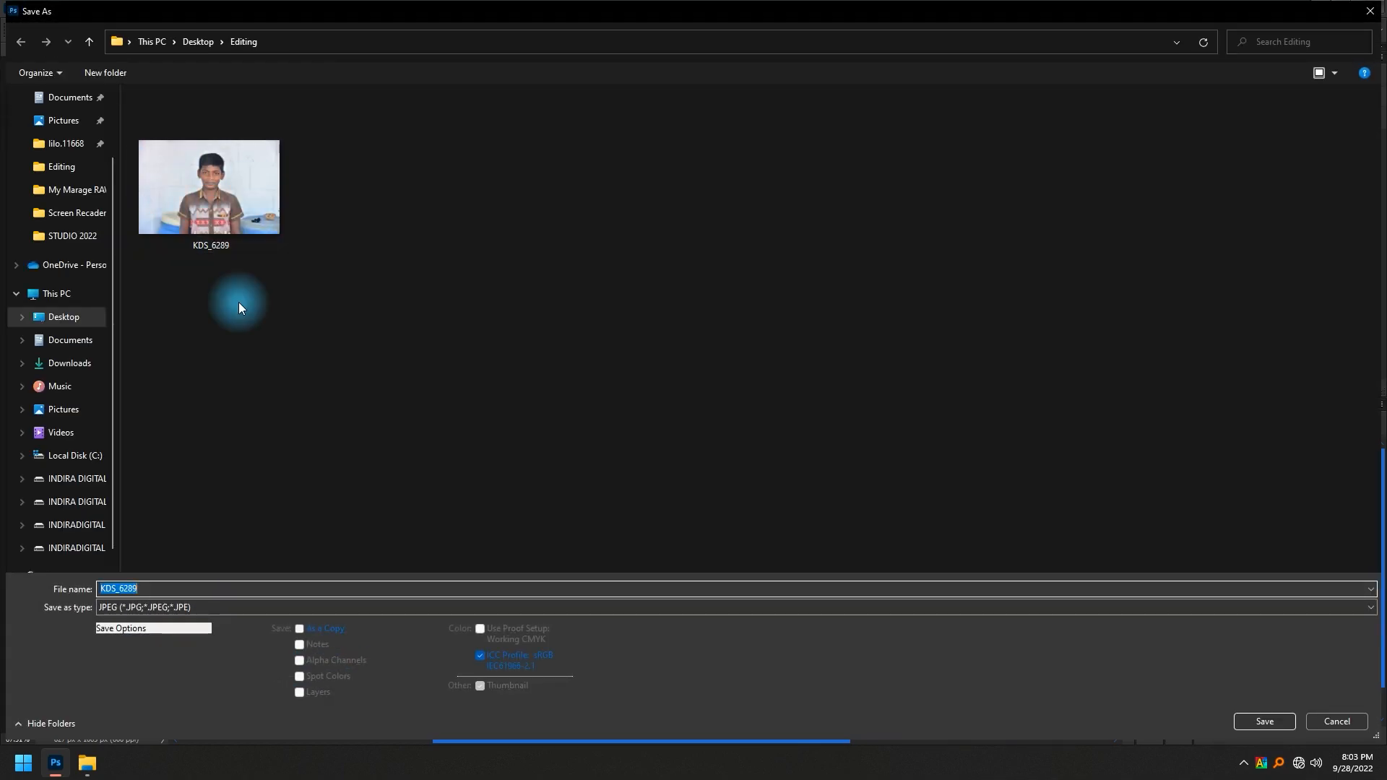
pyautogui.write('PP - 600')
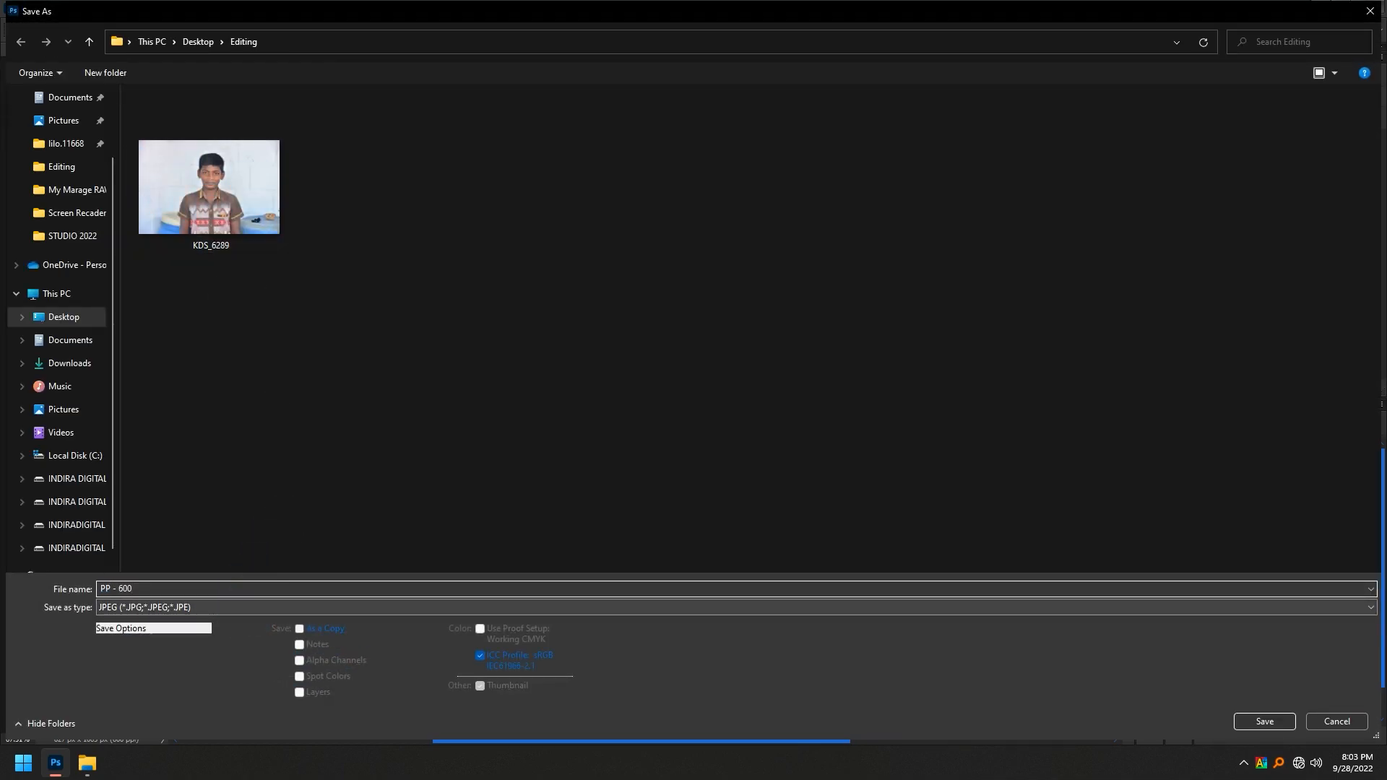
pyautogui.press('Return')
pyautogui.press('Return')
pyautogui.hotkey('ctrl', 'q')
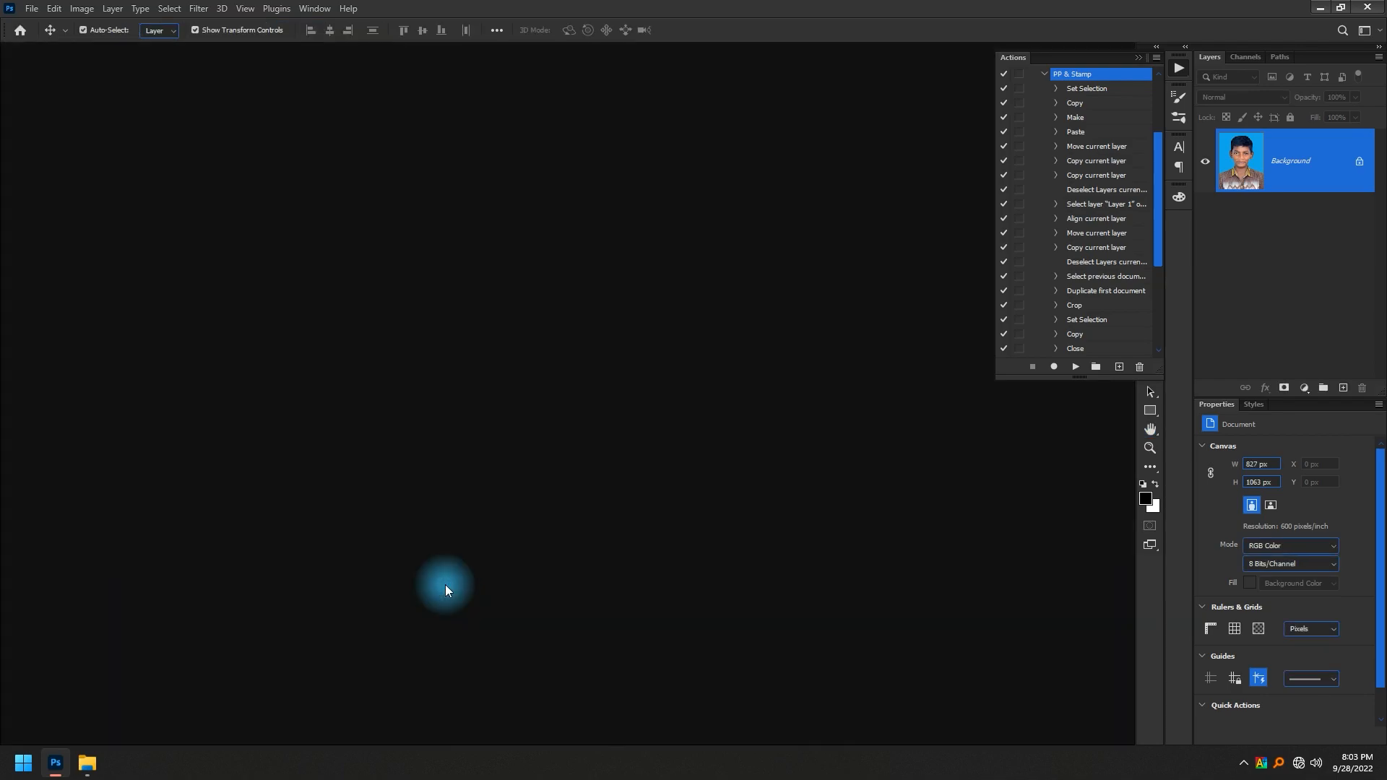
# Launch Adobe Photoshop 7.0 and open the PP - 600 JPEG.
pyautogui.click(23, 763)
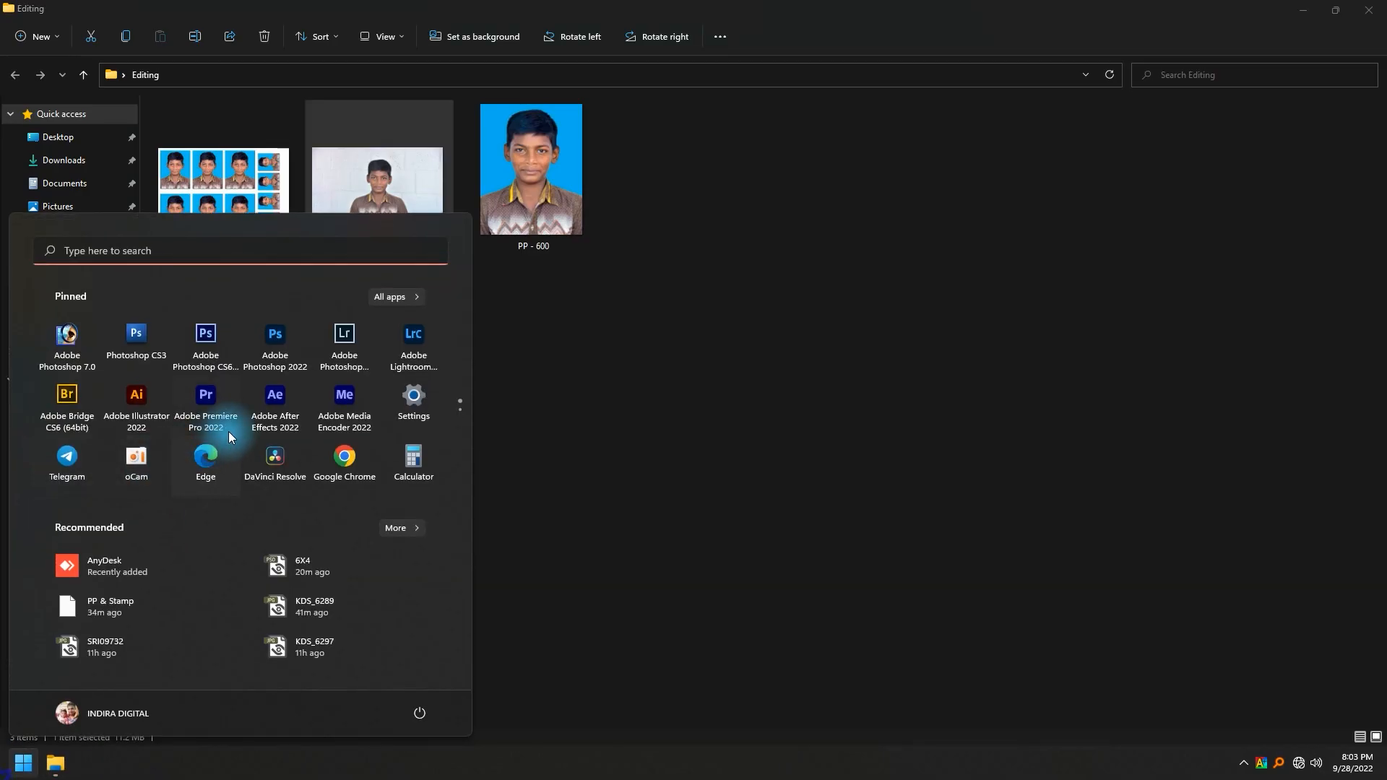
pyautogui.click(75, 335)
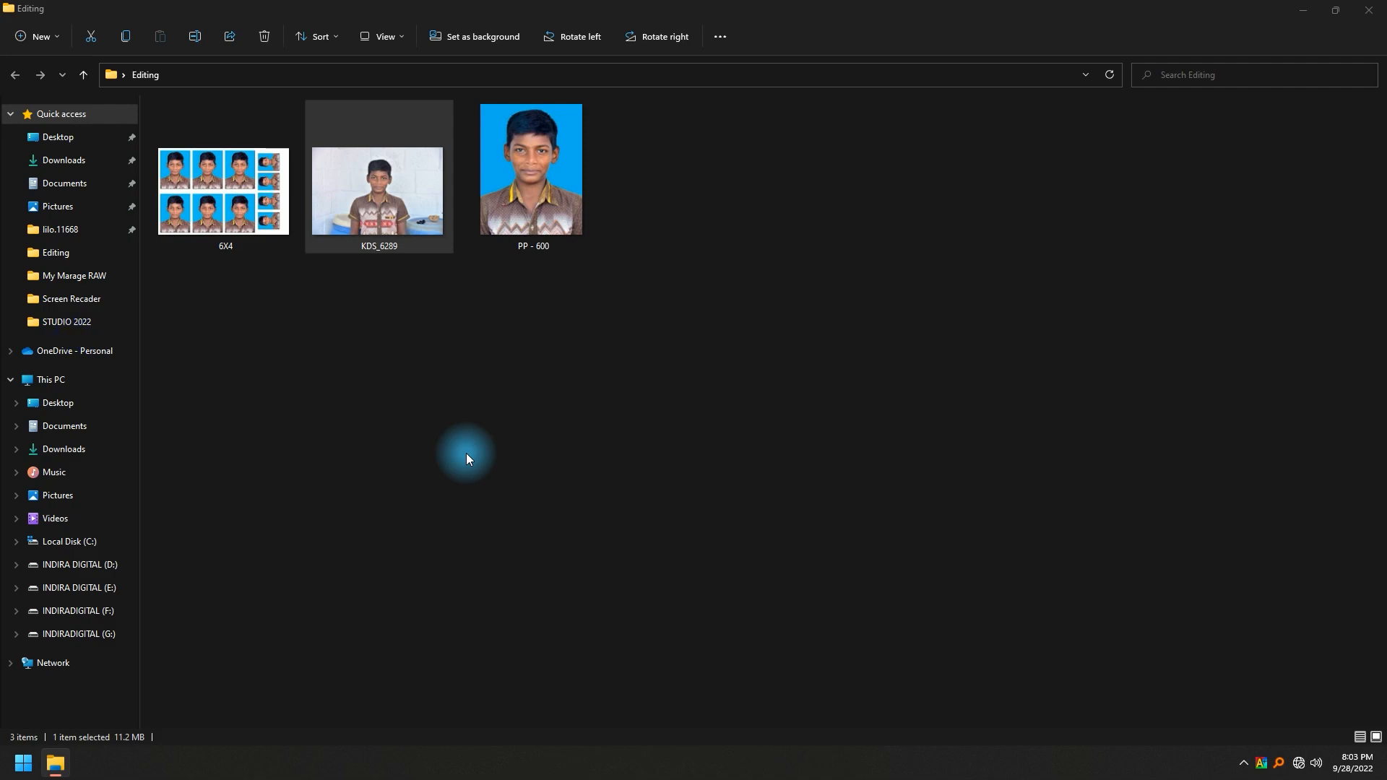
pyautogui.click(8, 770)
pyautogui.click(65, 338)
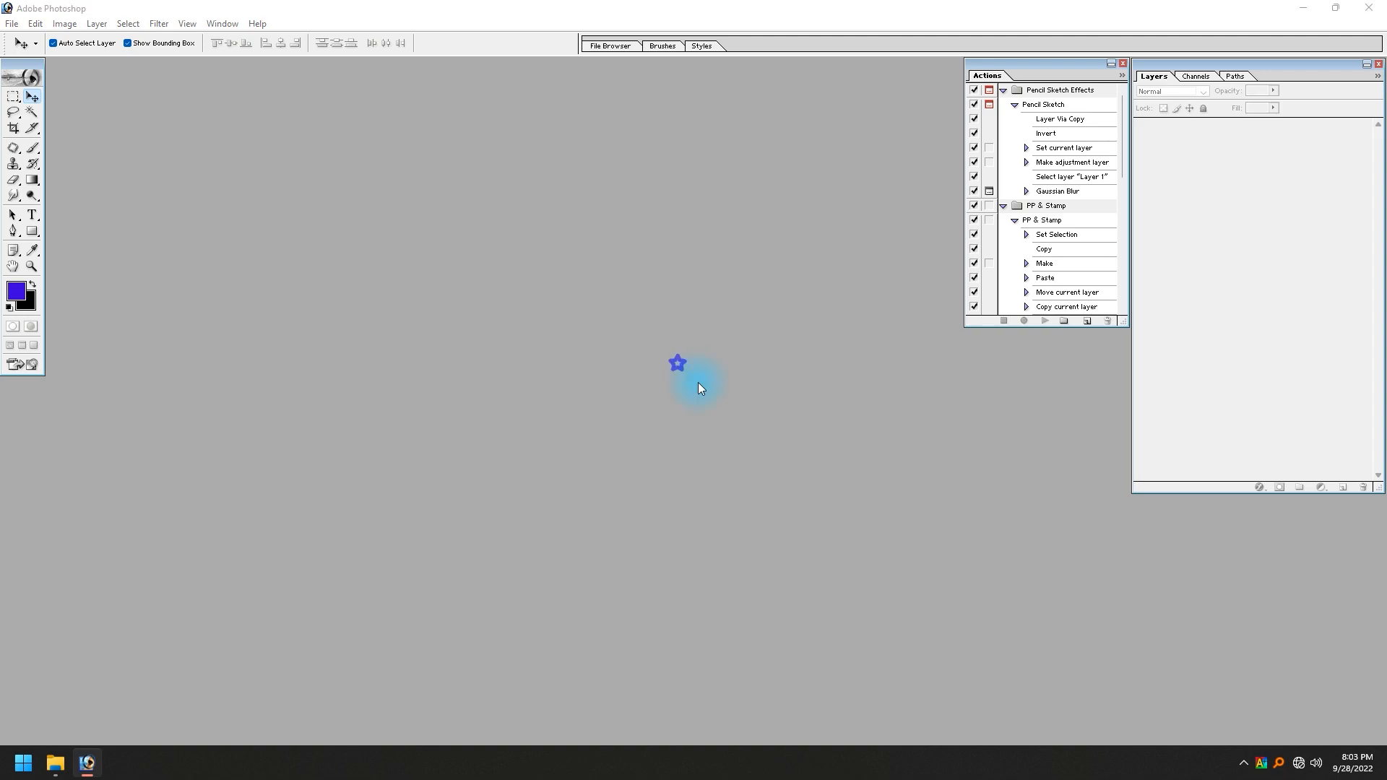
pyautogui.doubleClick(678, 362)
pyautogui.doubleClick(292, 83)
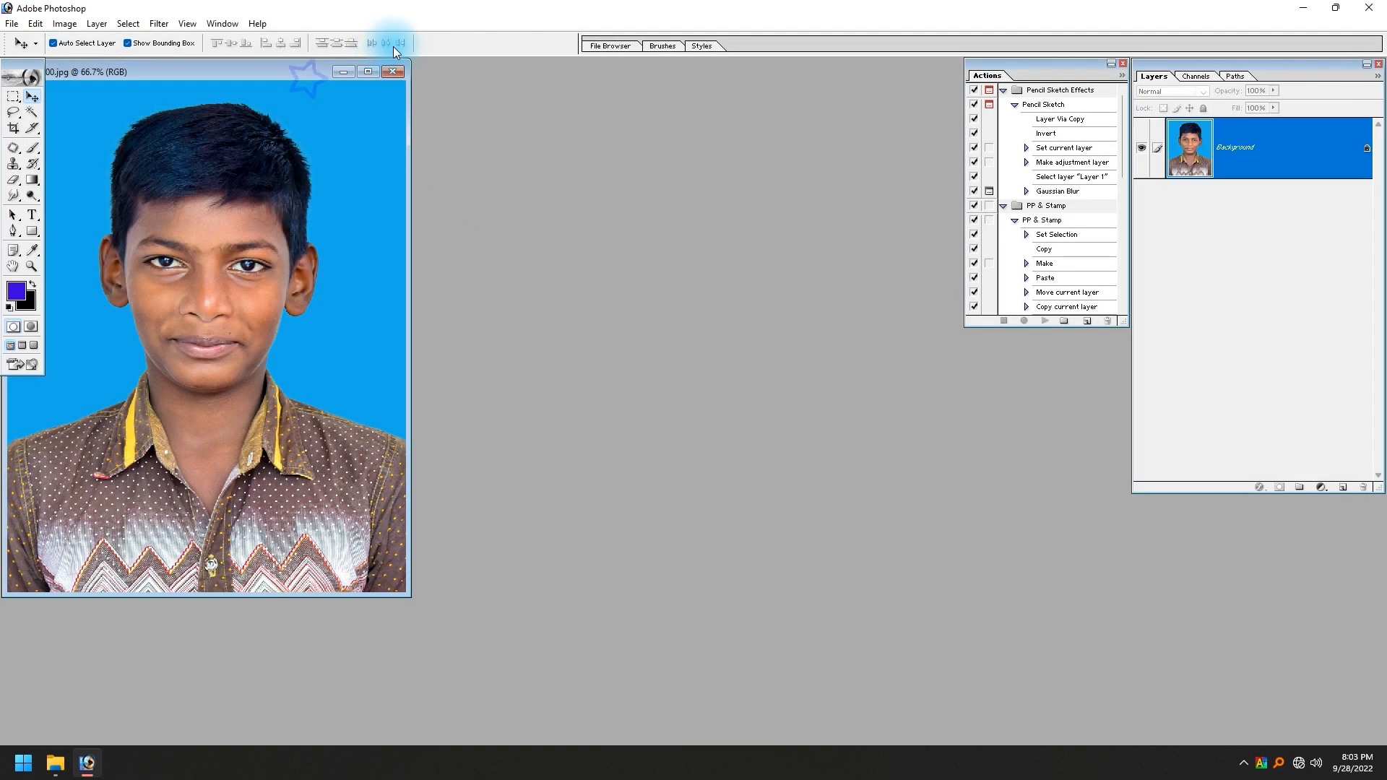
# Rename both the PP & Stamp action set and the action inside it as PP & Stamp Photoshop 7.0.
pyautogui.press('f')
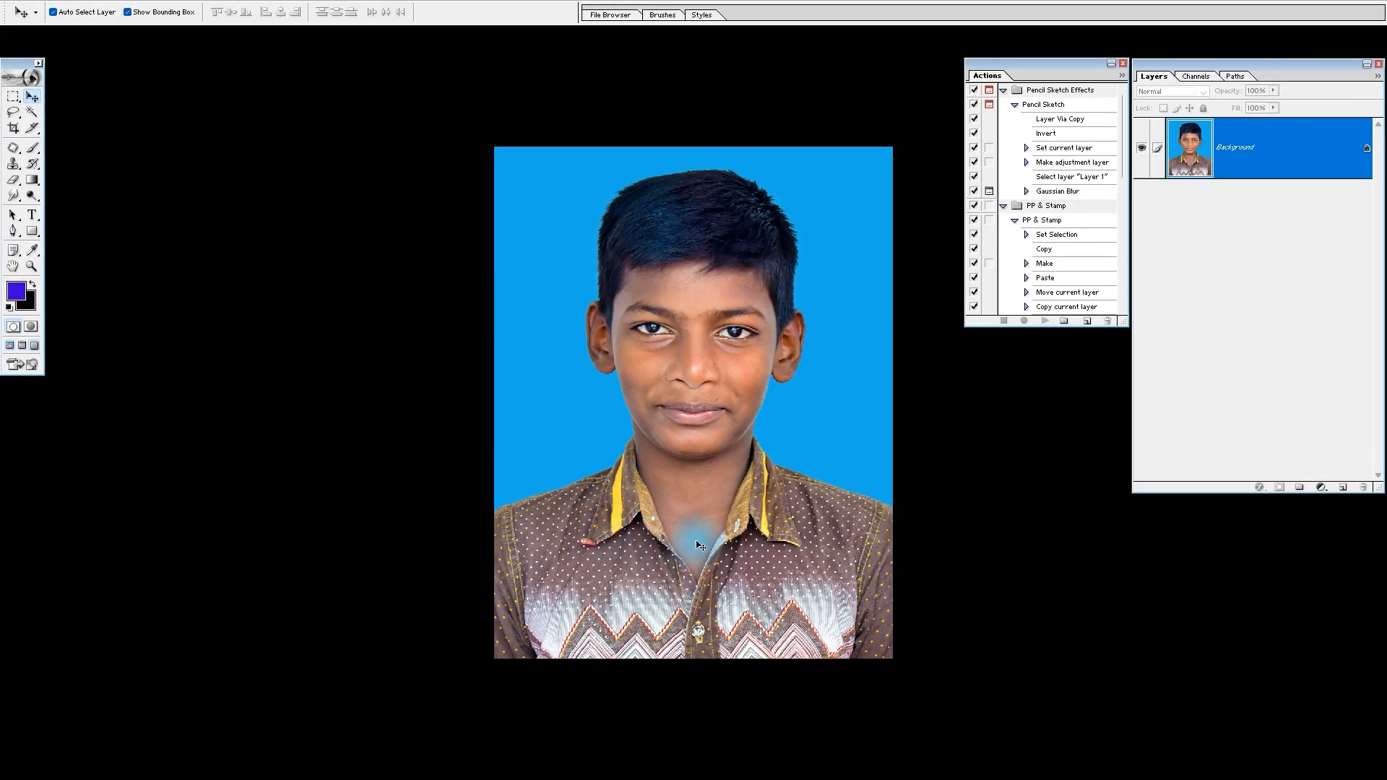
pyautogui.press('f')
pyautogui.click(1044, 206)
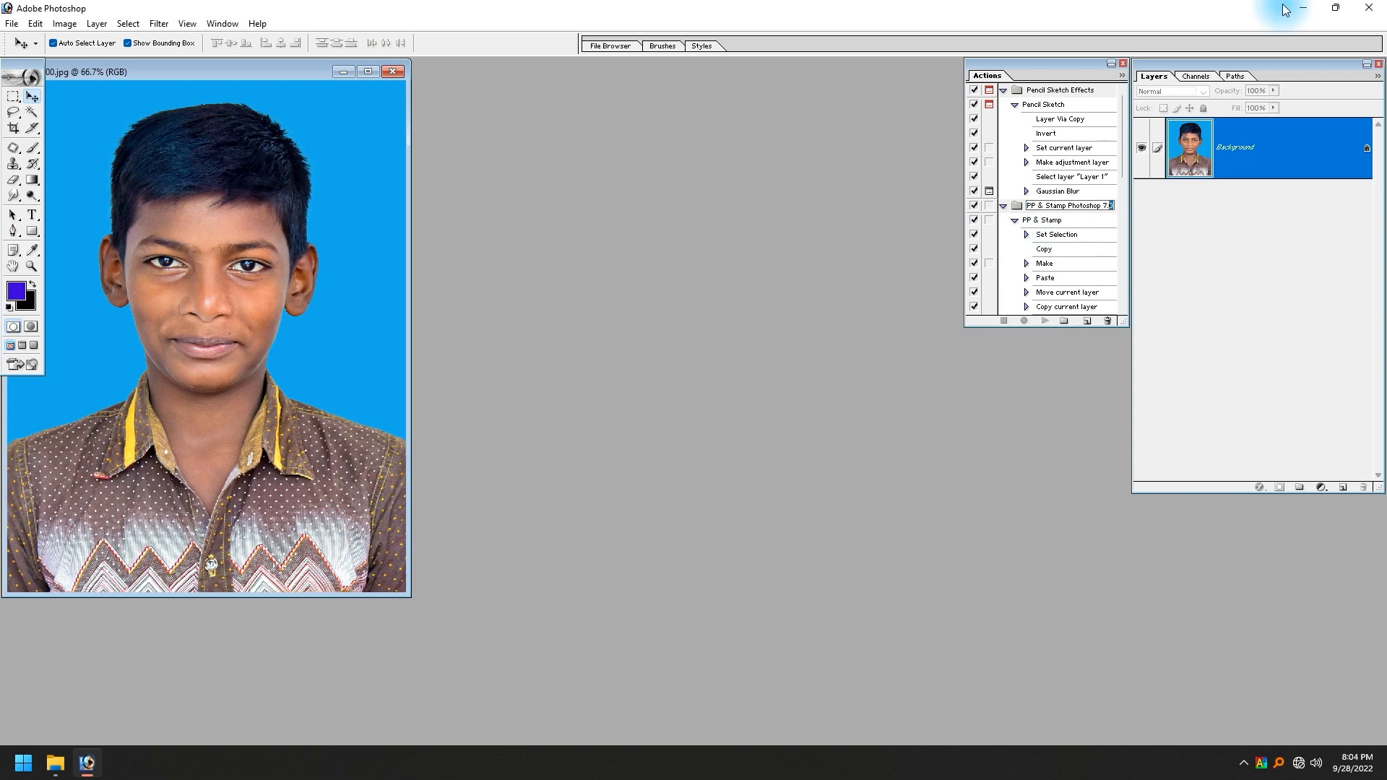
pyautogui.hotkey('ctrl', 'shift', 'Left')
pyautogui.hotkey('ctrl', 'shift', 'Left')
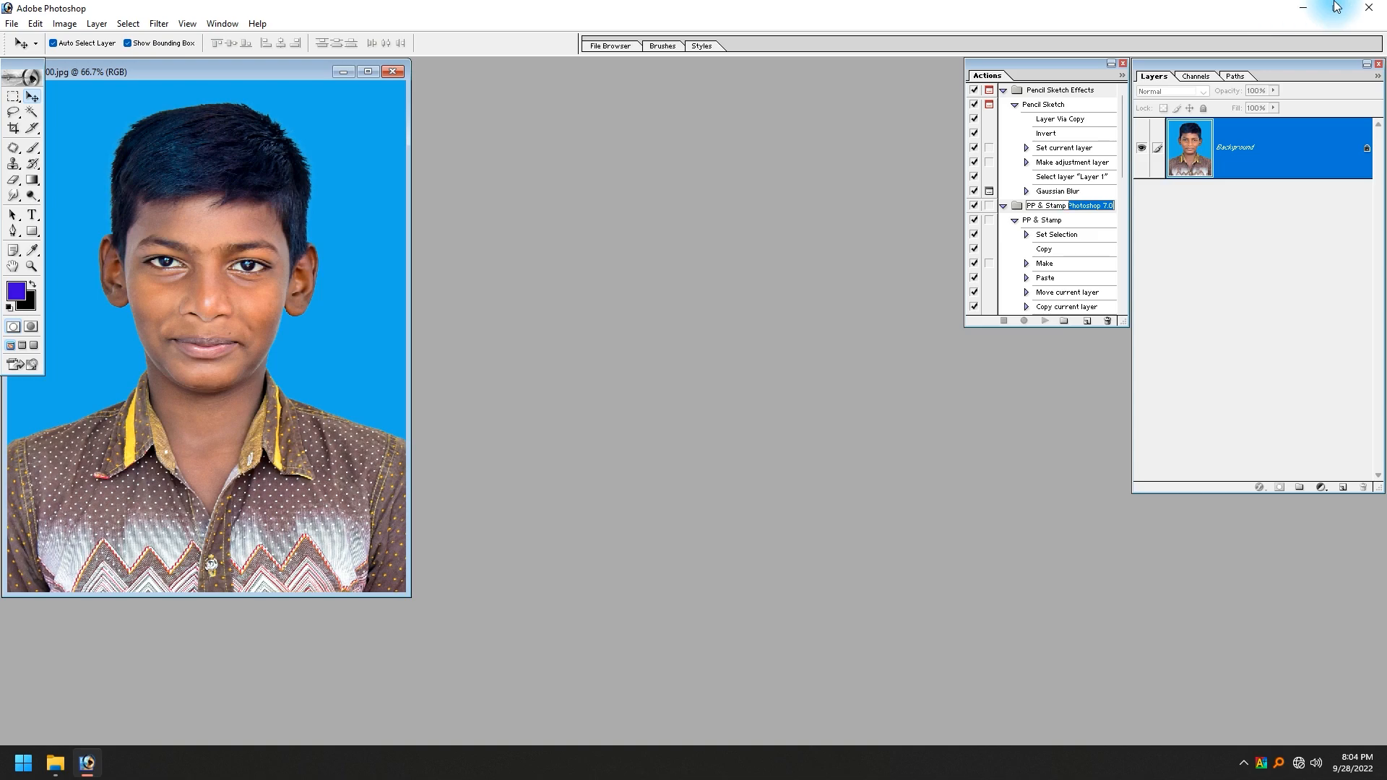
pyautogui.click(1077, 221)
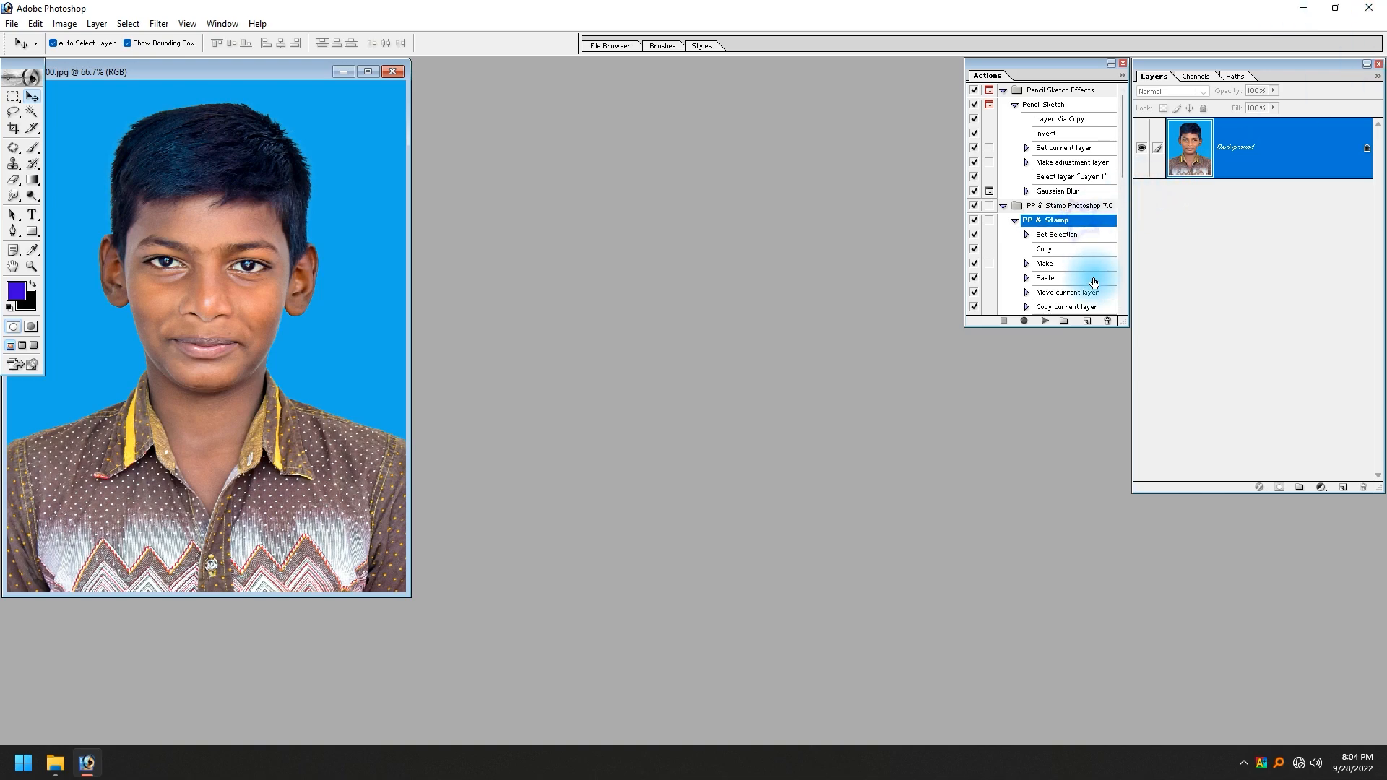
pyautogui.press('Down')
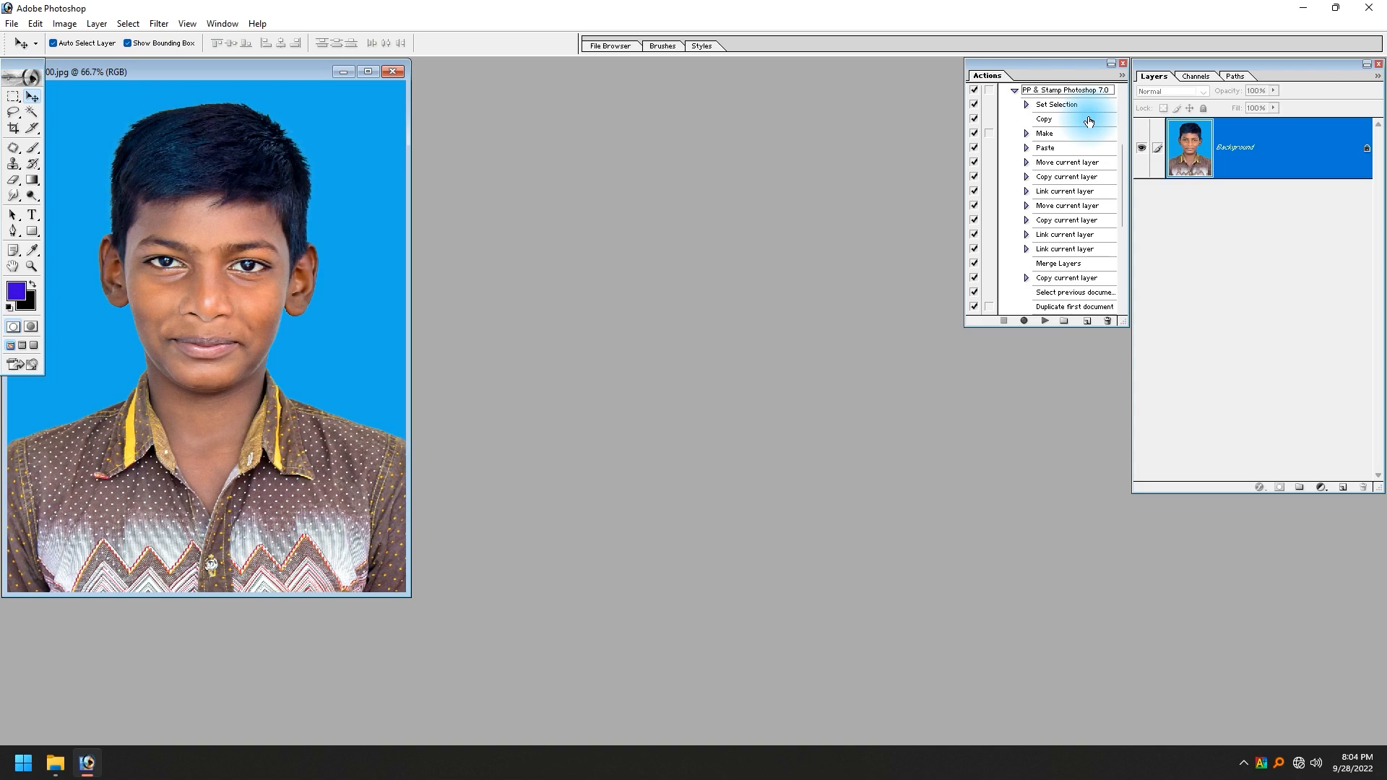
pyautogui.press('Return')
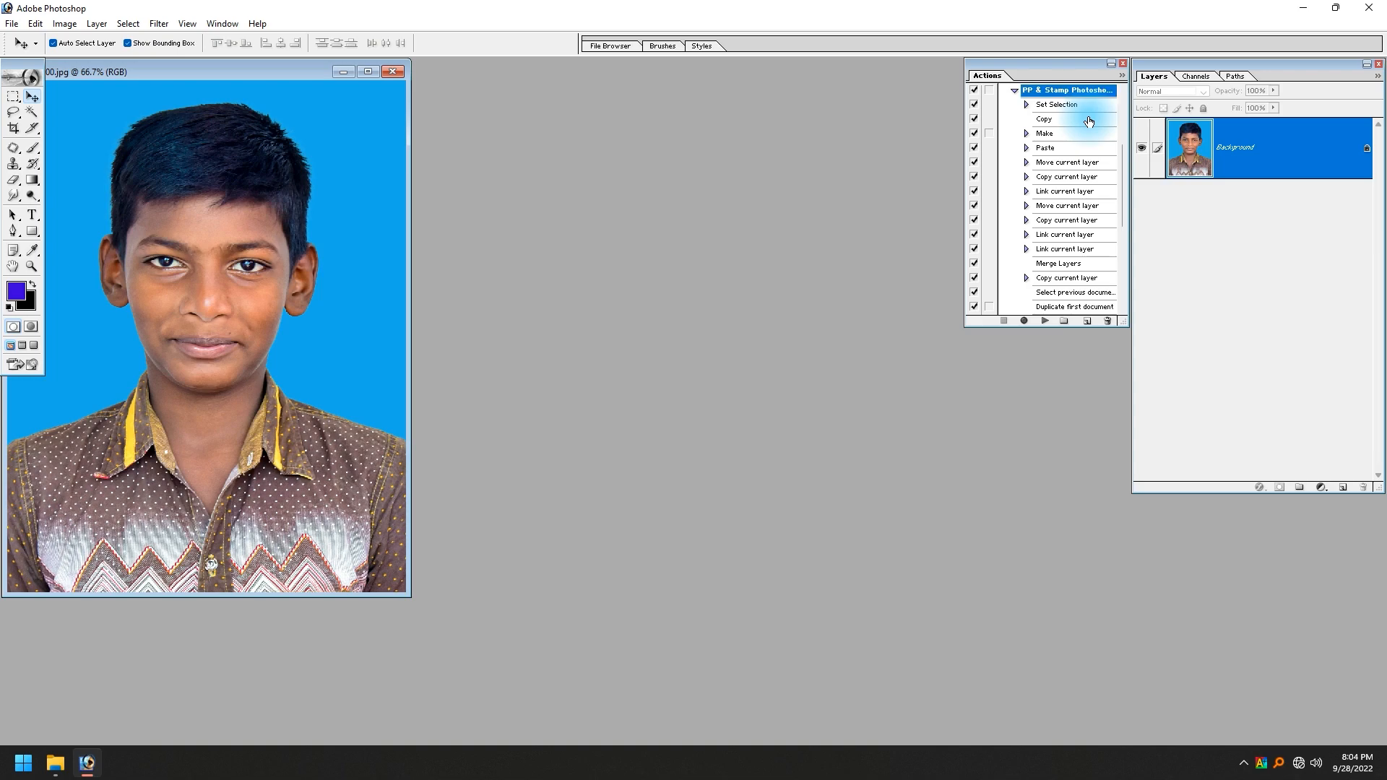
# Play the PP & Stamp Photoshop 7.0 action on the passport photo and check the generated sheet's passport row and stamp column layers.
pyautogui.scroll(1, 1089, 121)
pyautogui.click(1040, 323)
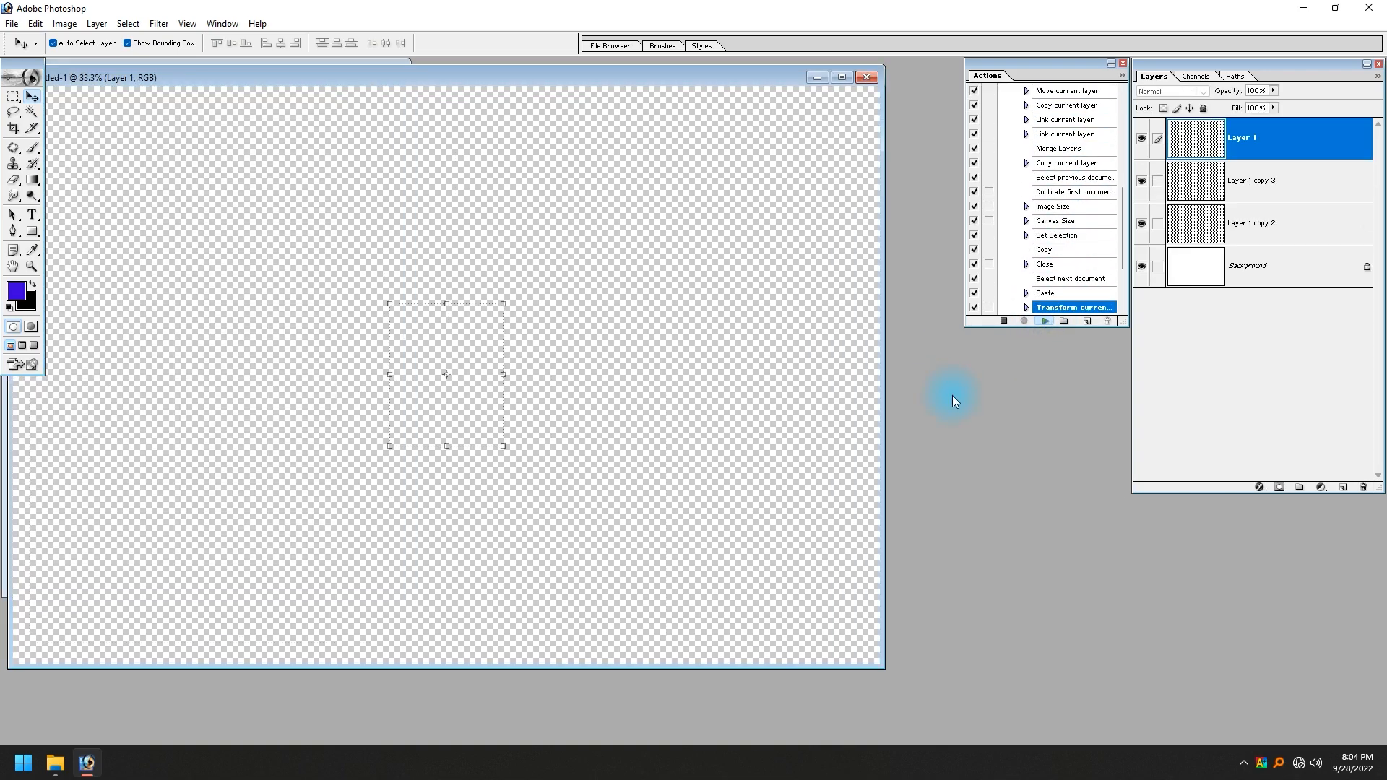
pyautogui.moveTo(608, 81); pyautogui.dragTo(715, 132)
pyautogui.click(717, 260)
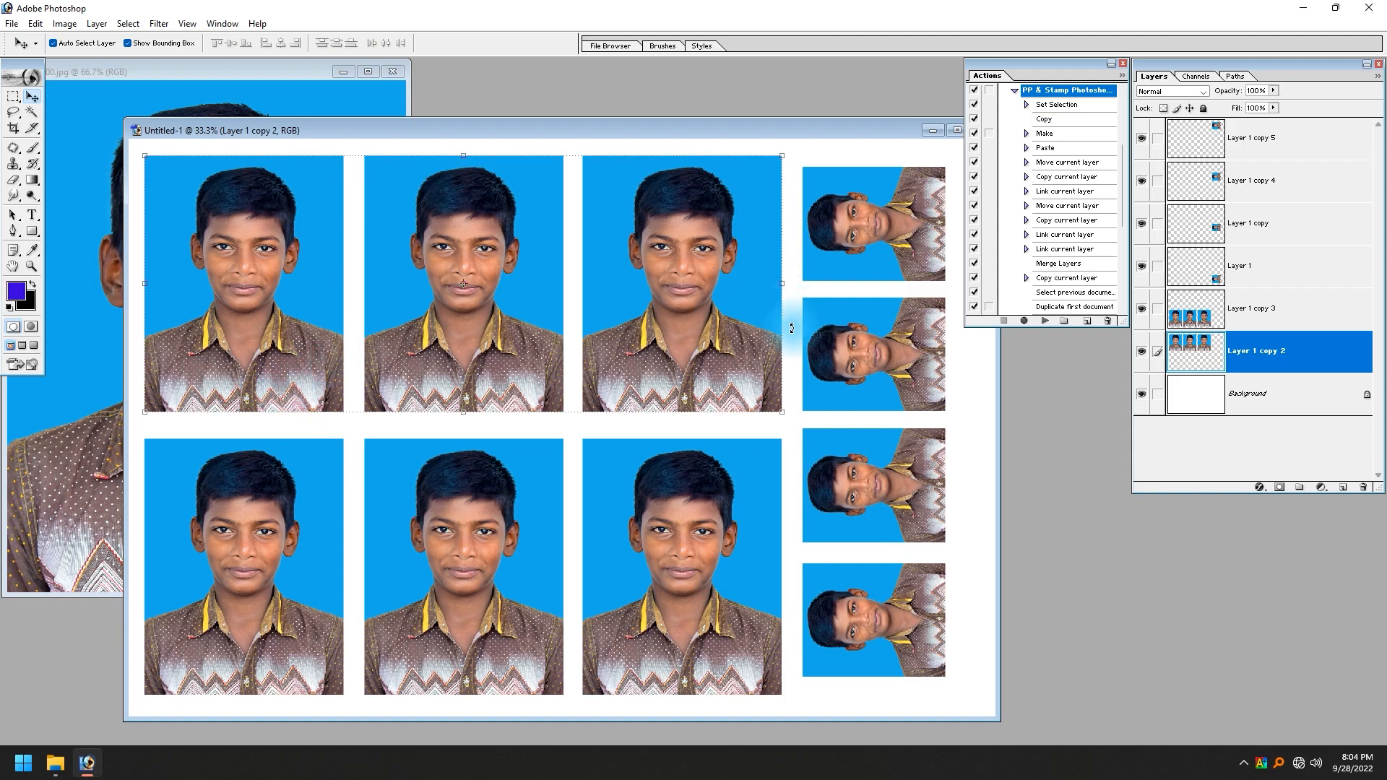
pyautogui.click(845, 246)
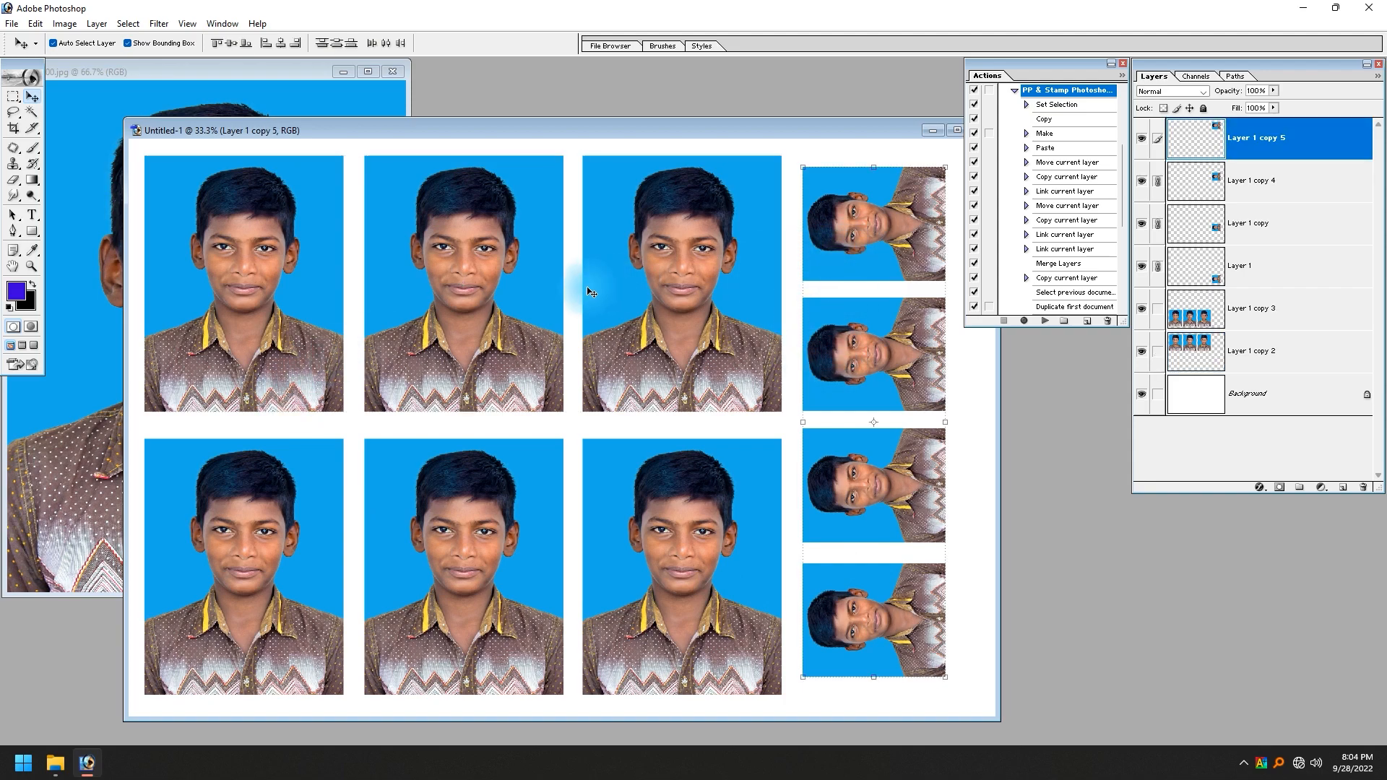
# Bring the PP - 600 photo forward and set the Crop tool to 3.5 cm by 4.5 cm at 600 pixels/inch.
pyautogui.click(245, 75)
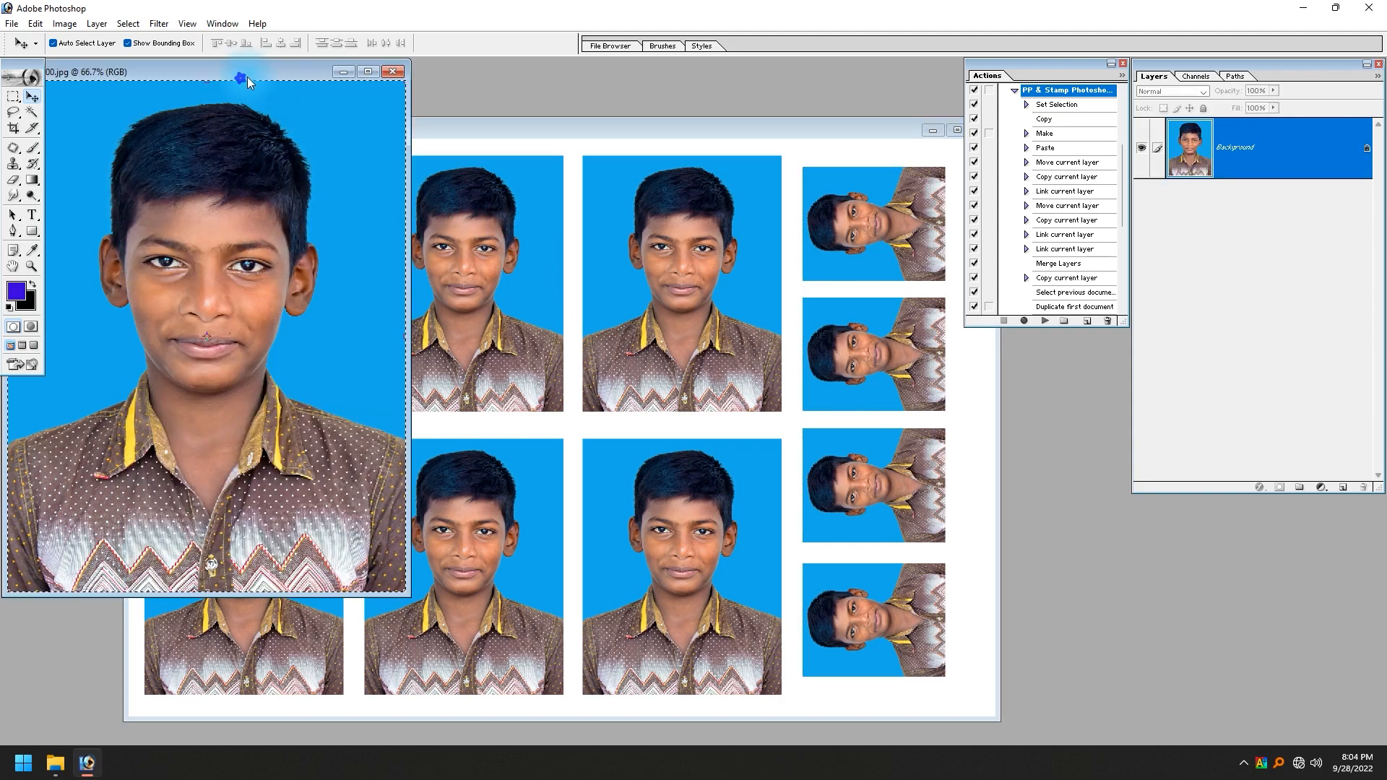
pyautogui.moveTo(260, 72); pyautogui.dragTo(395, 123)
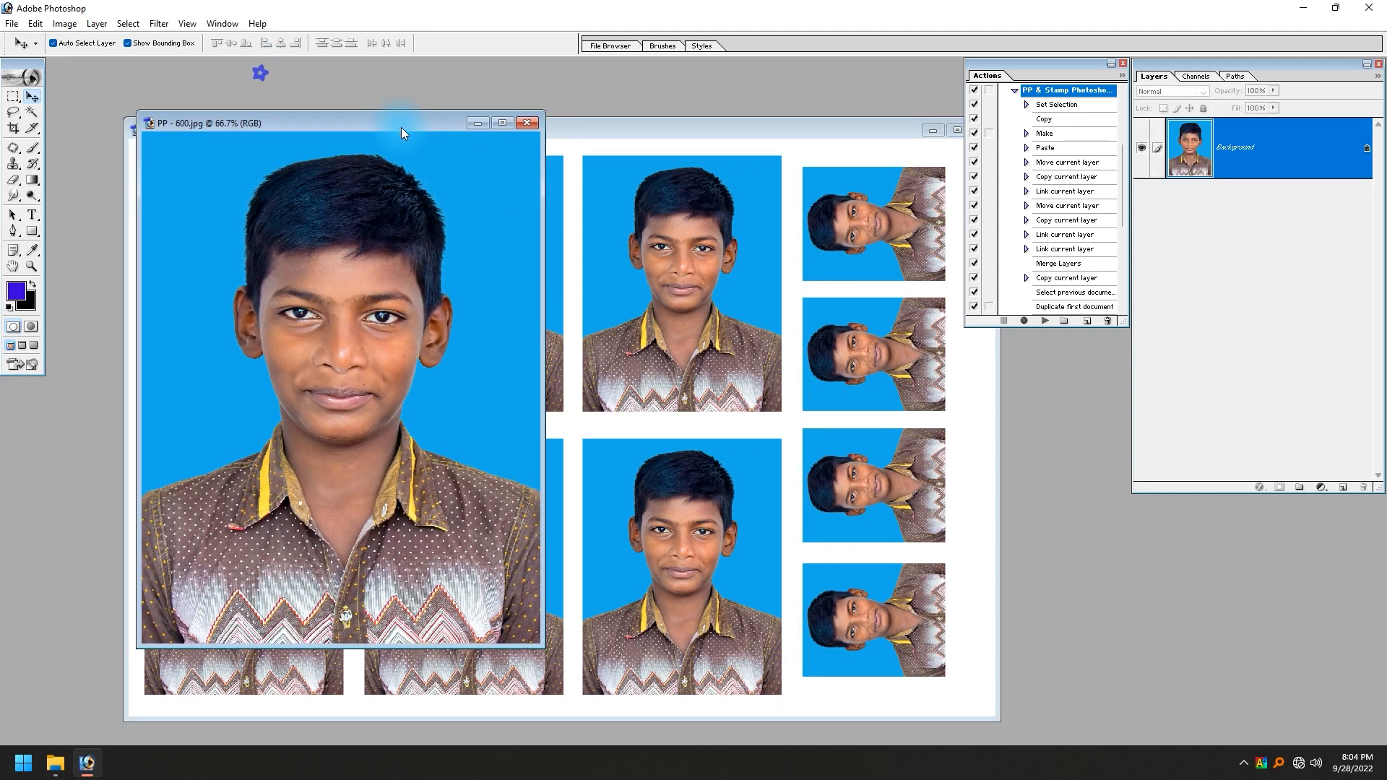
pyautogui.press('c')
pyautogui.write('3')
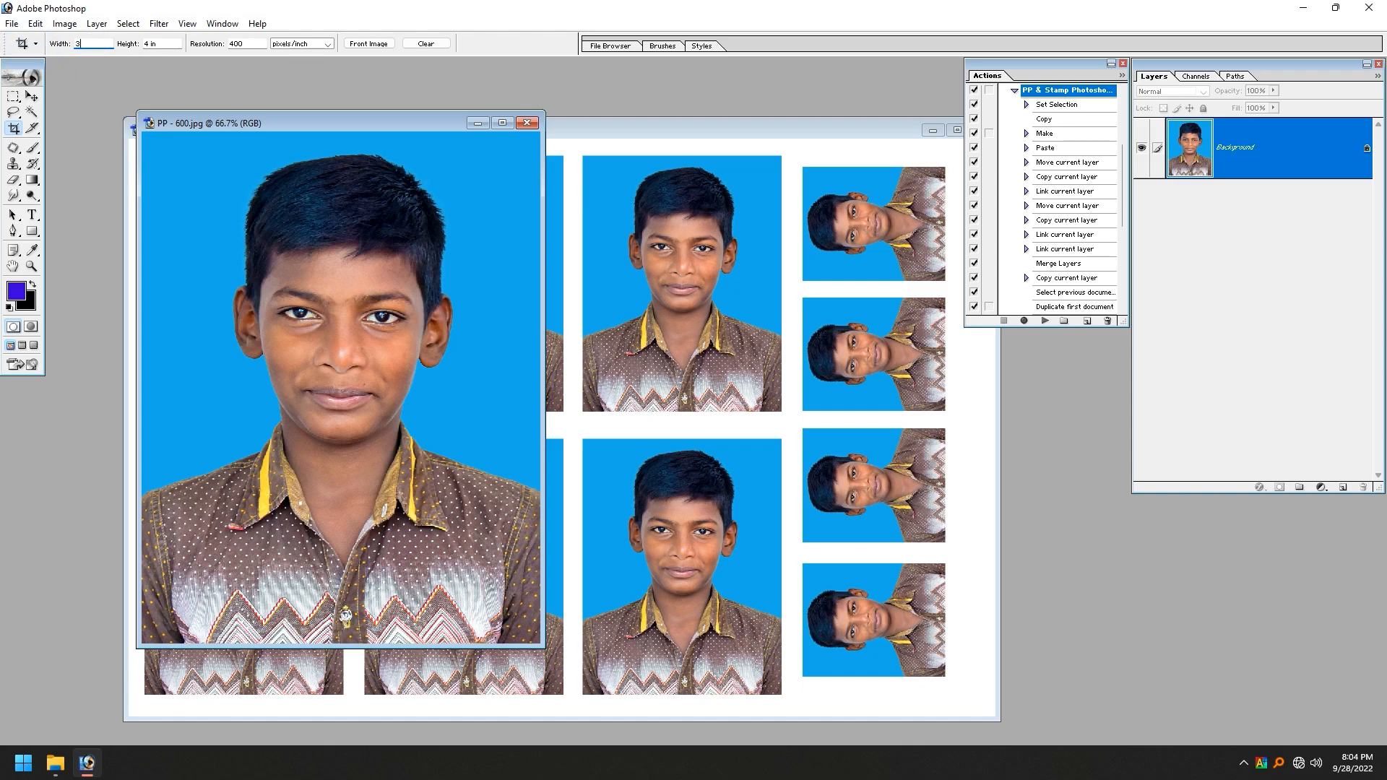
pyautogui.write('.5 cm')
pyautogui.press('Tab')
pyautogui.write('4.5 cm')
pyautogui.press('Tab')
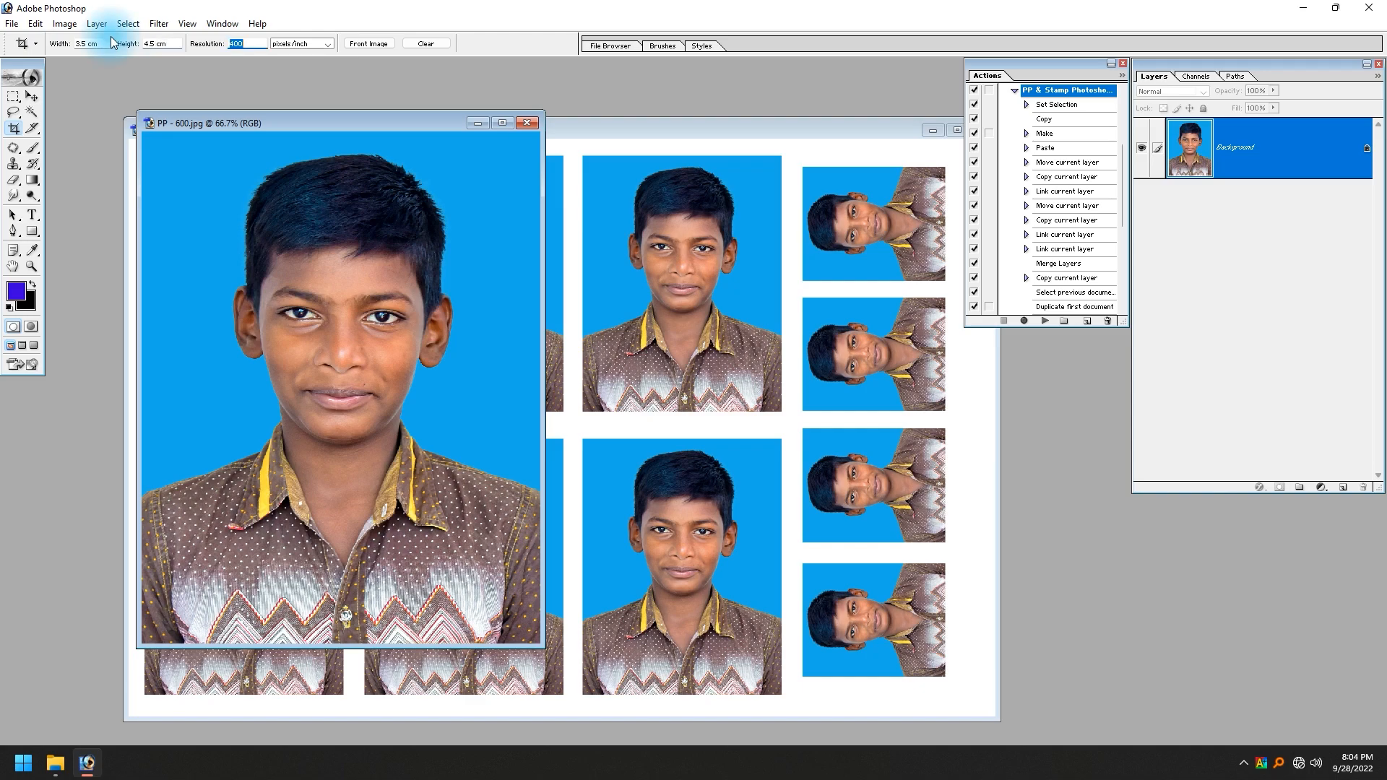
pyautogui.write('600')
pyautogui.press('Return')
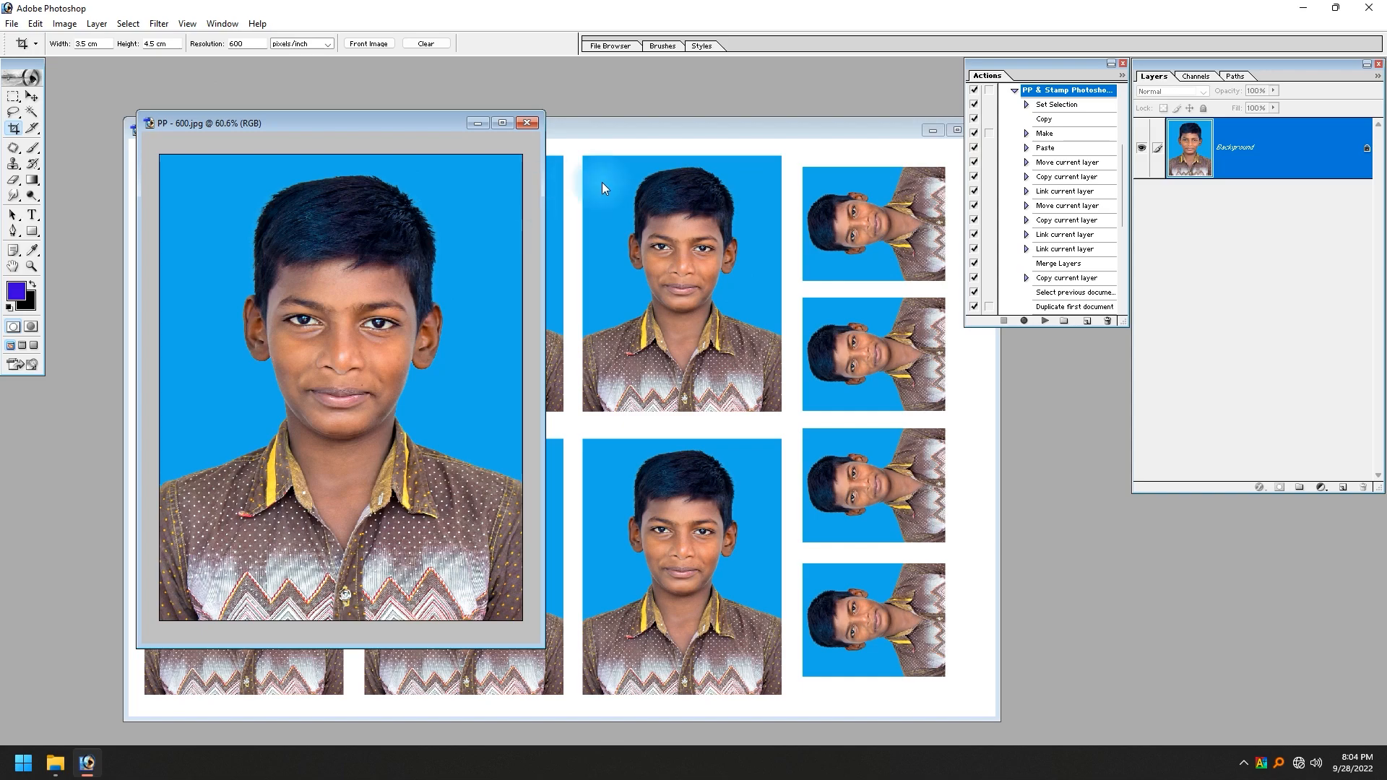
# Maximize the generated print sheet and preview it with the toolbox and palettes hidden.
pyautogui.click(630, 161)
pyautogui.doubleClick(863, 132)
pyautogui.press('Tab')
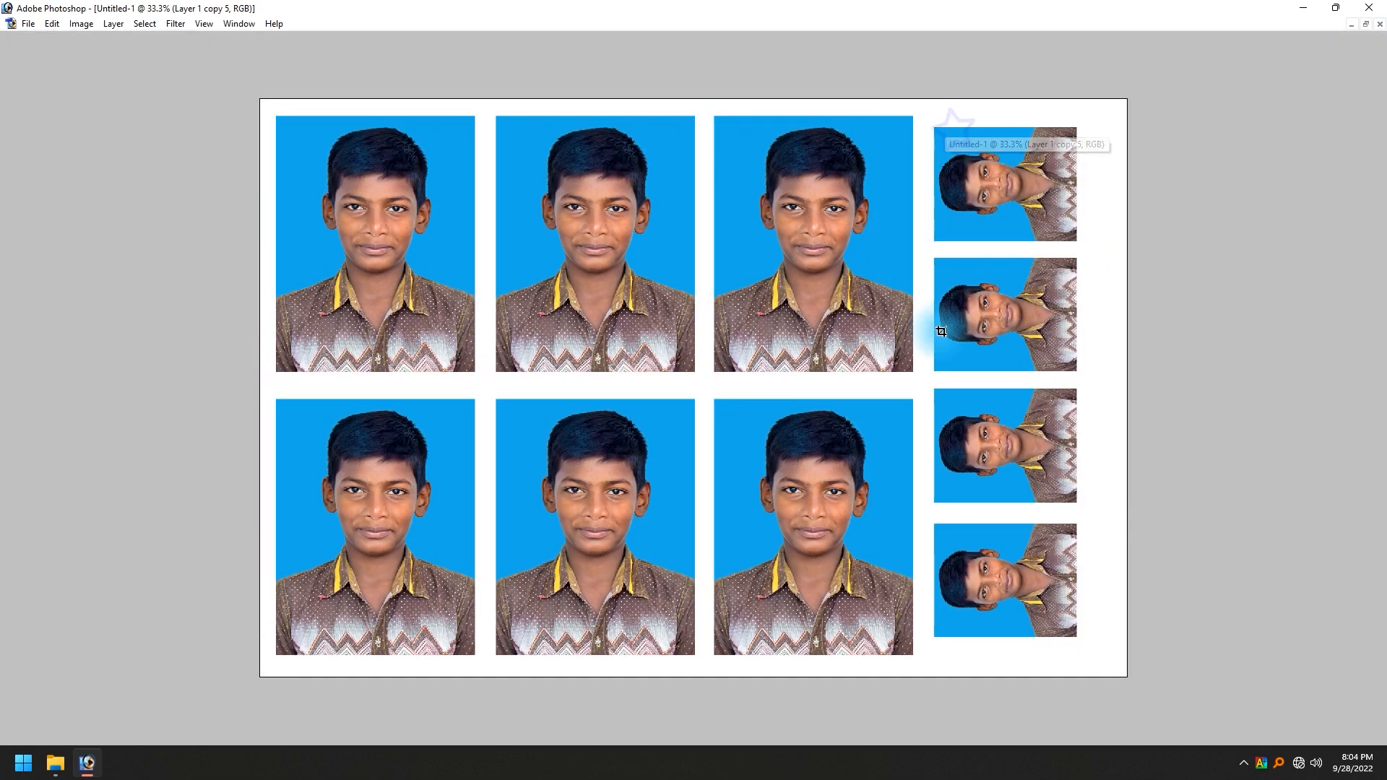
pyautogui.press('Tab')
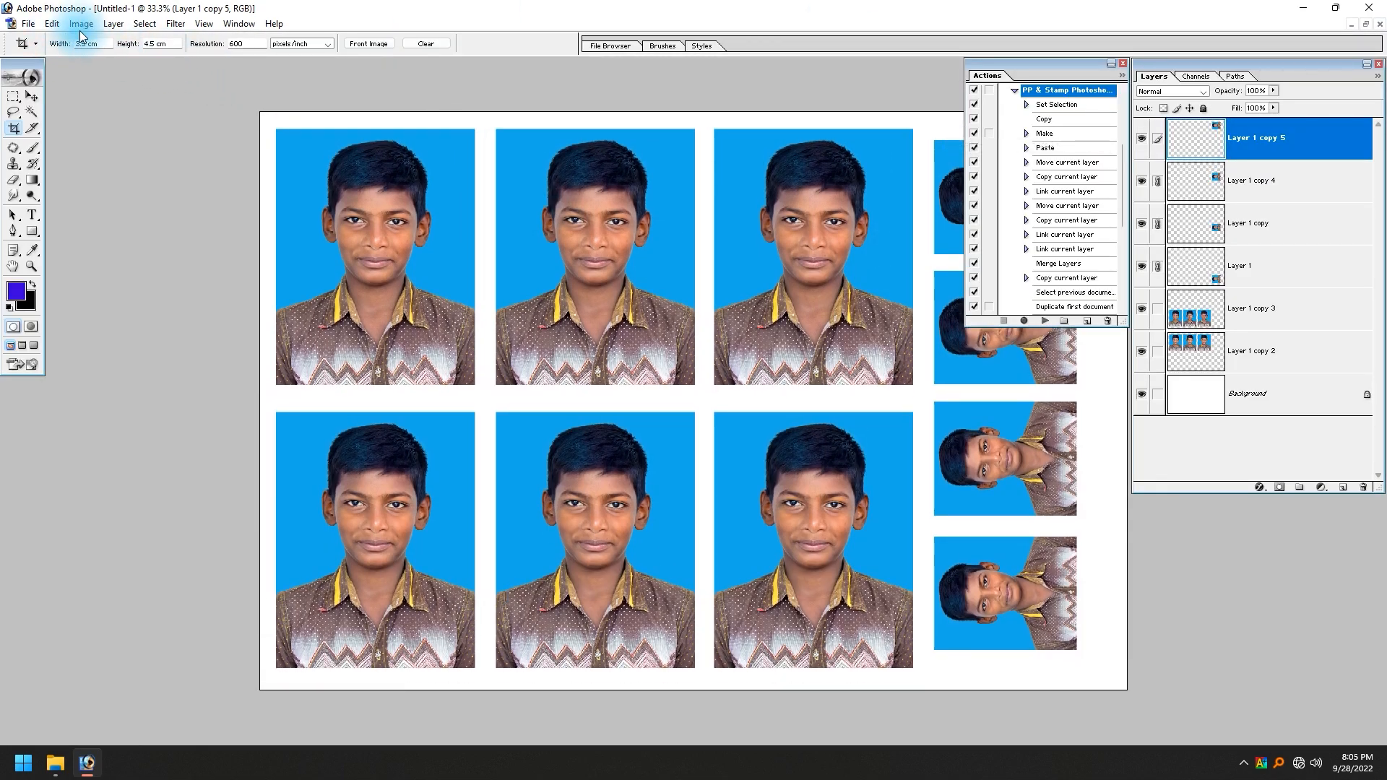